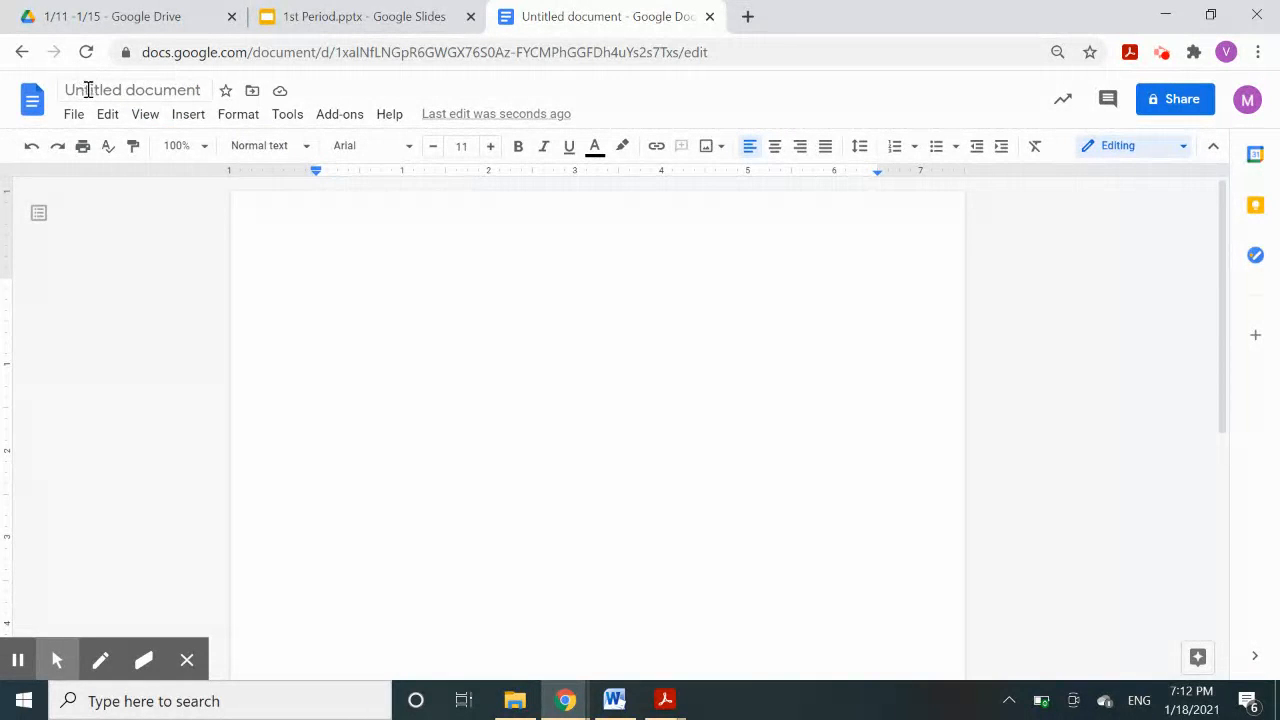
- Rename the untitled document to "TechnoStar Newsletter"
{"action": "left_click", "coordinate": [144, 90]}
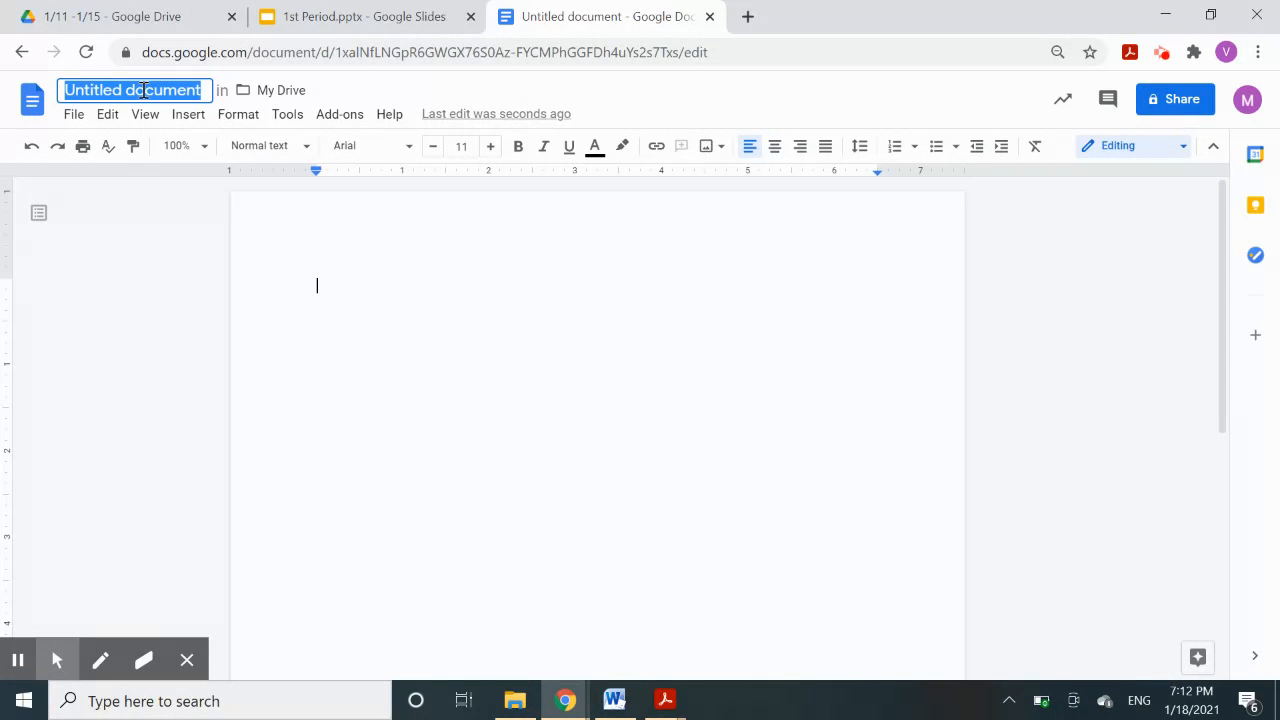
{"action": "type", "text": "T"}
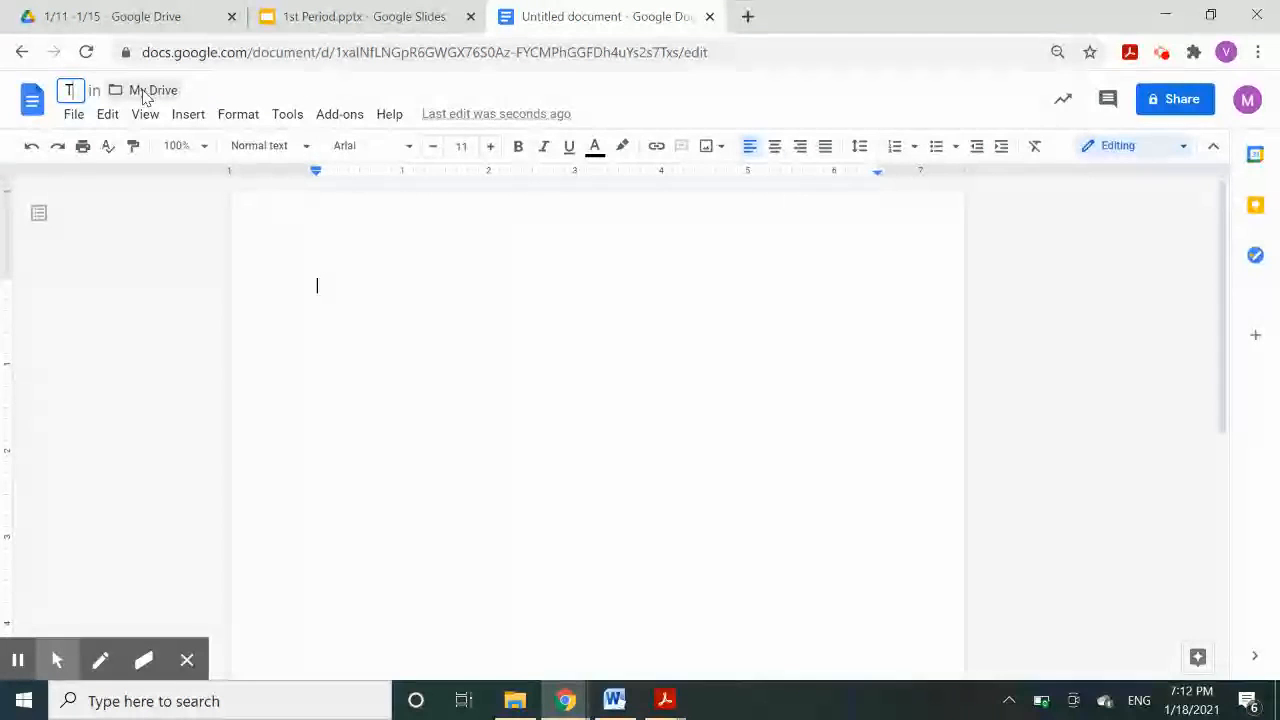
{"action": "type", "text": "echn"}
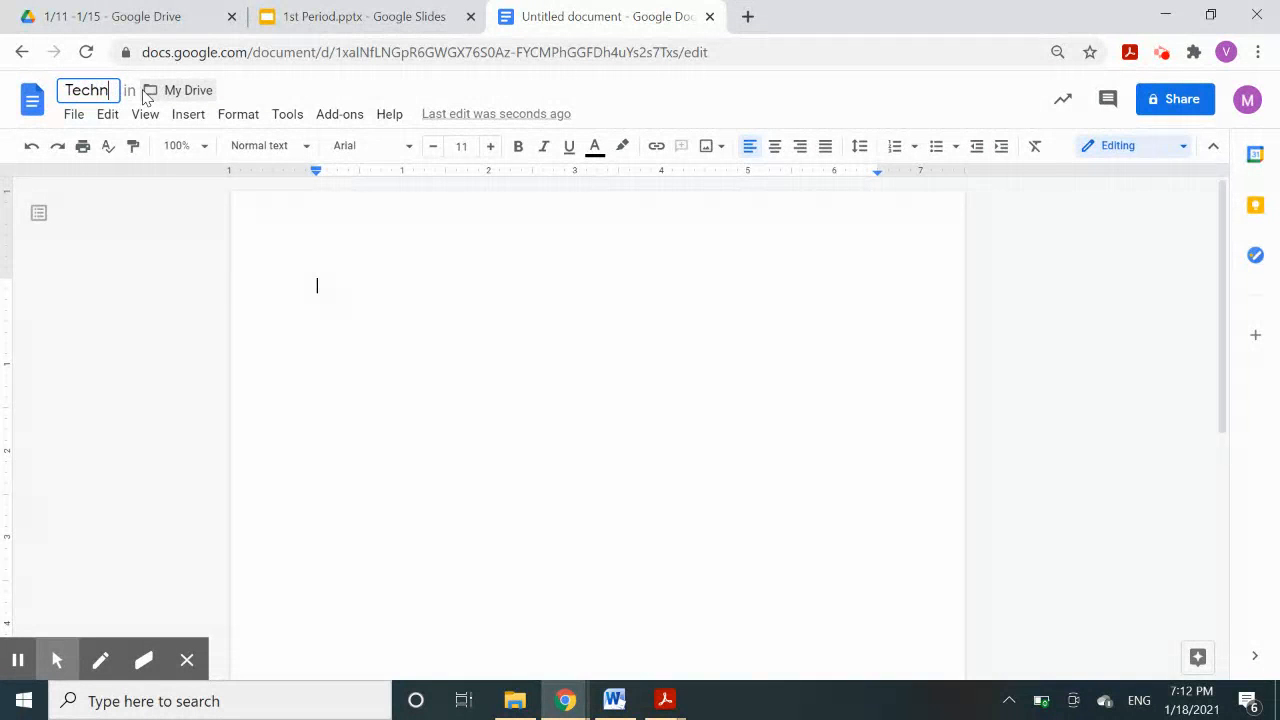
{"action": "type", "text": "oStar"}
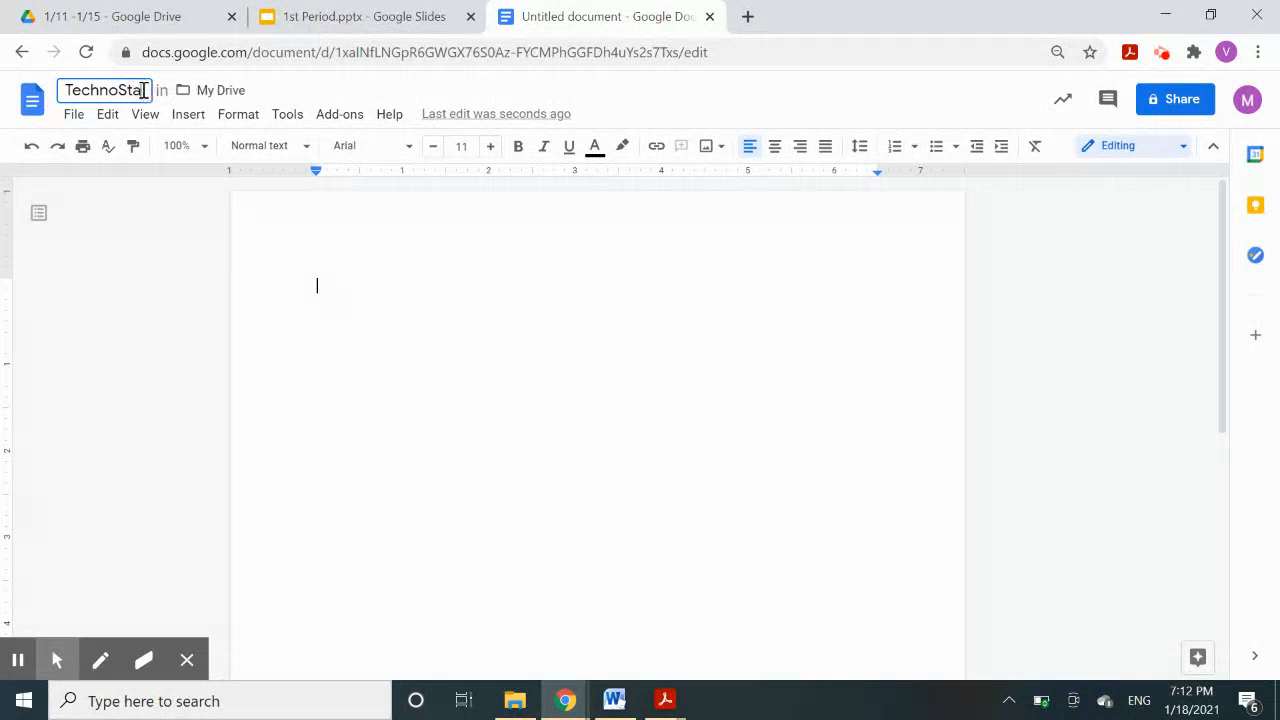
{"action": "type", "text": " New"}
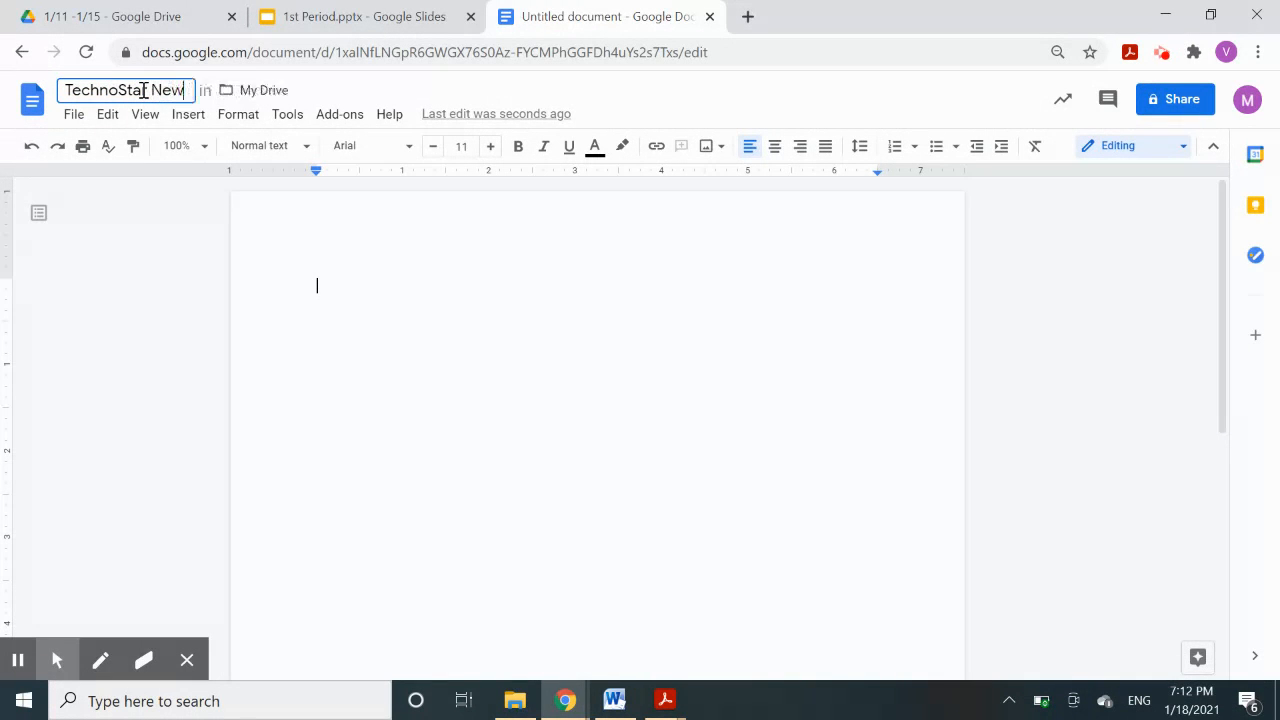
{"action": "type", "text": "sletter"}
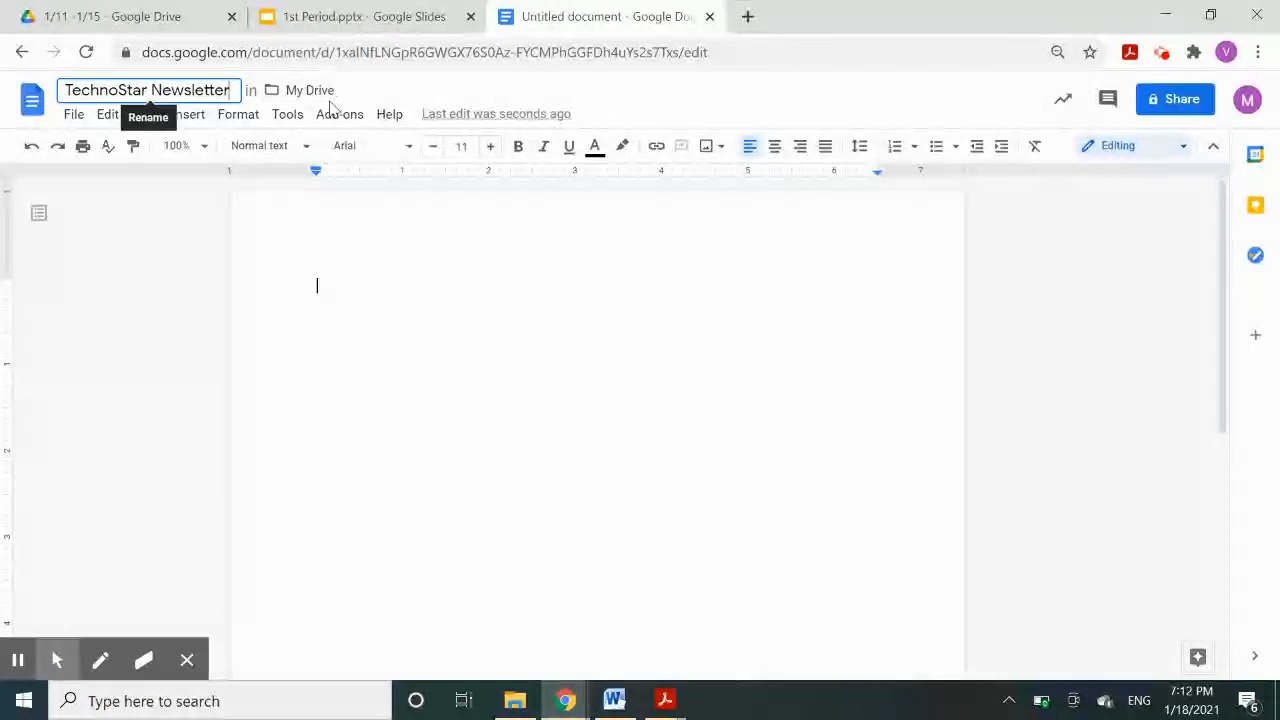
- Enter the heading "TechnoStar" on the first line of the page and set its font size to 35
{"action": "left_click", "coordinate": [344, 291]}
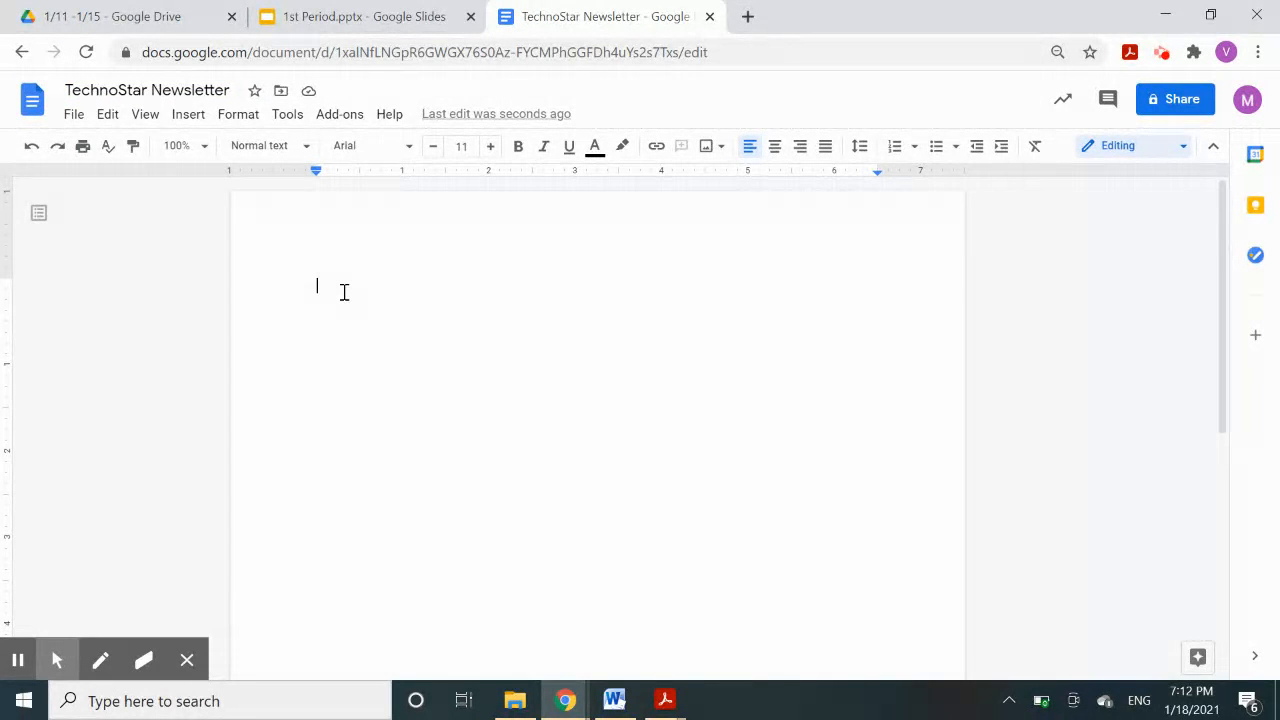
{"action": "type", "text": "TechnoStar"}
{"action": "left_click", "coordinate": [395, 293]}
{"action": "left_click", "coordinate": [390, 288]}
{"action": "left_click", "coordinate": [384, 283]}
{"action": "left_click_drag", "start_coordinate": [406, 286], "coordinate": [316, 288]}
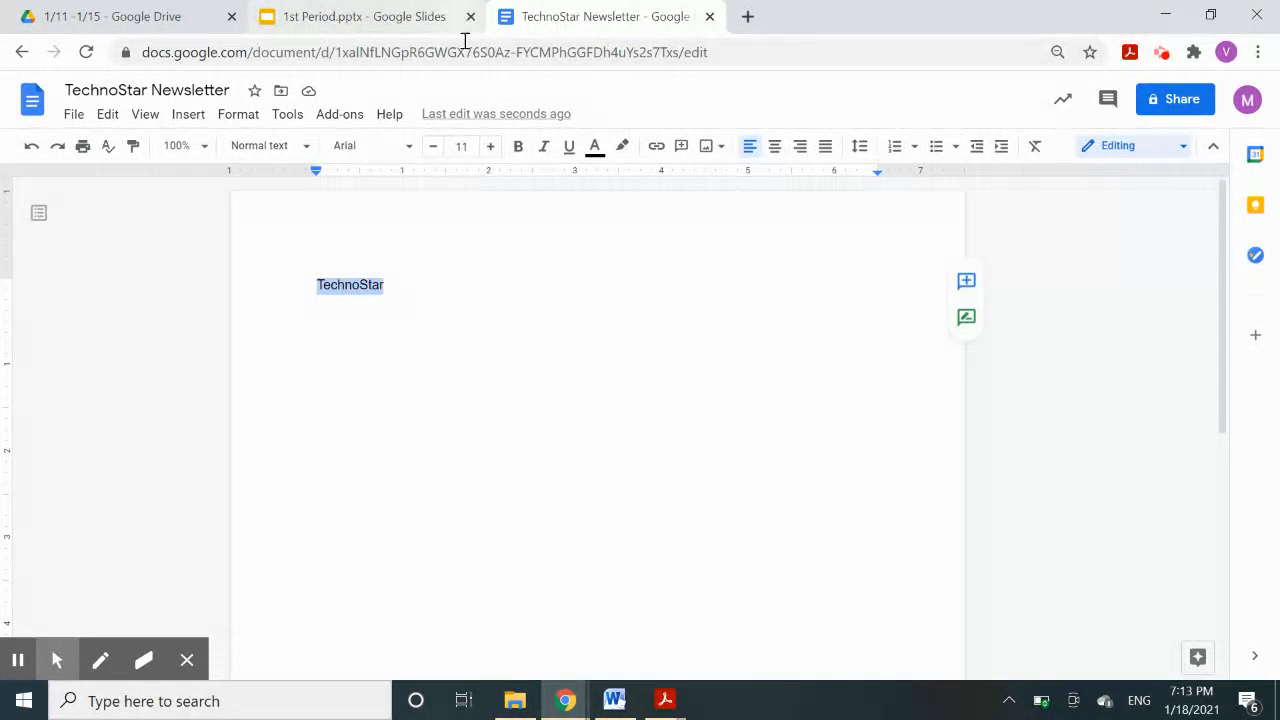
{"action": "left_click", "coordinate": [470, 149]}
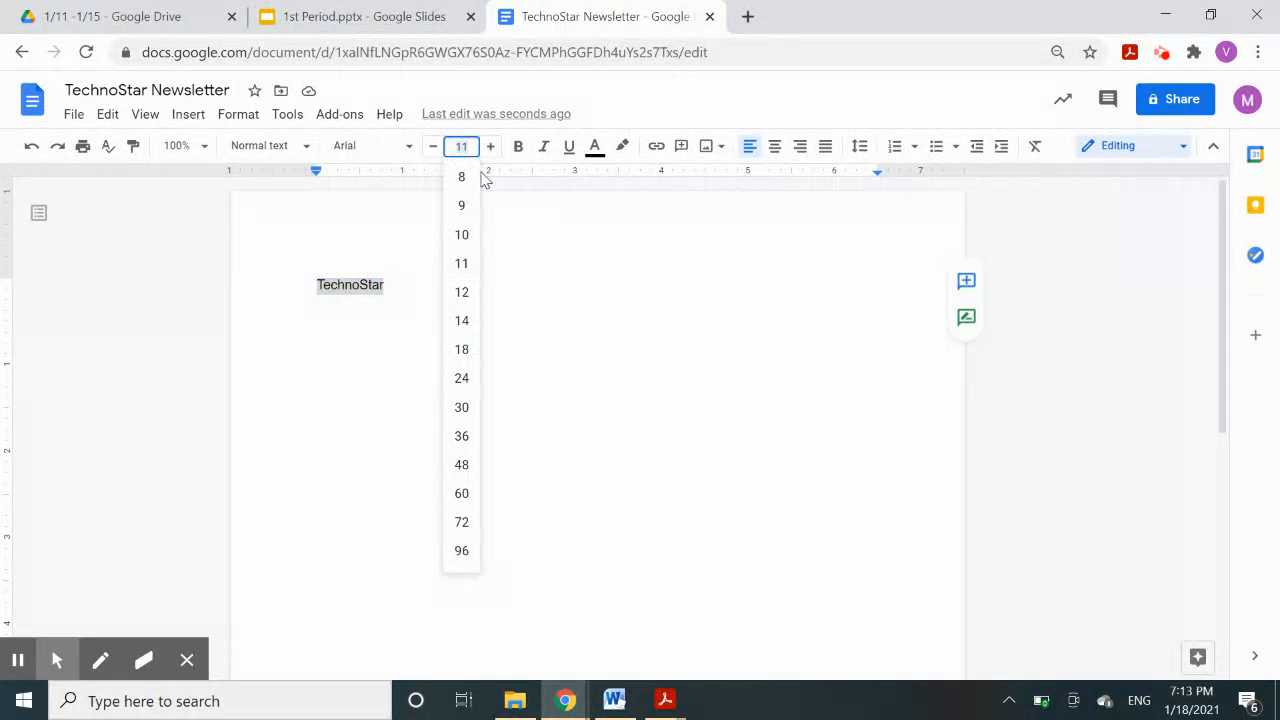
{"action": "type", "text": "35"}
{"action": "key", "text": "Return"}
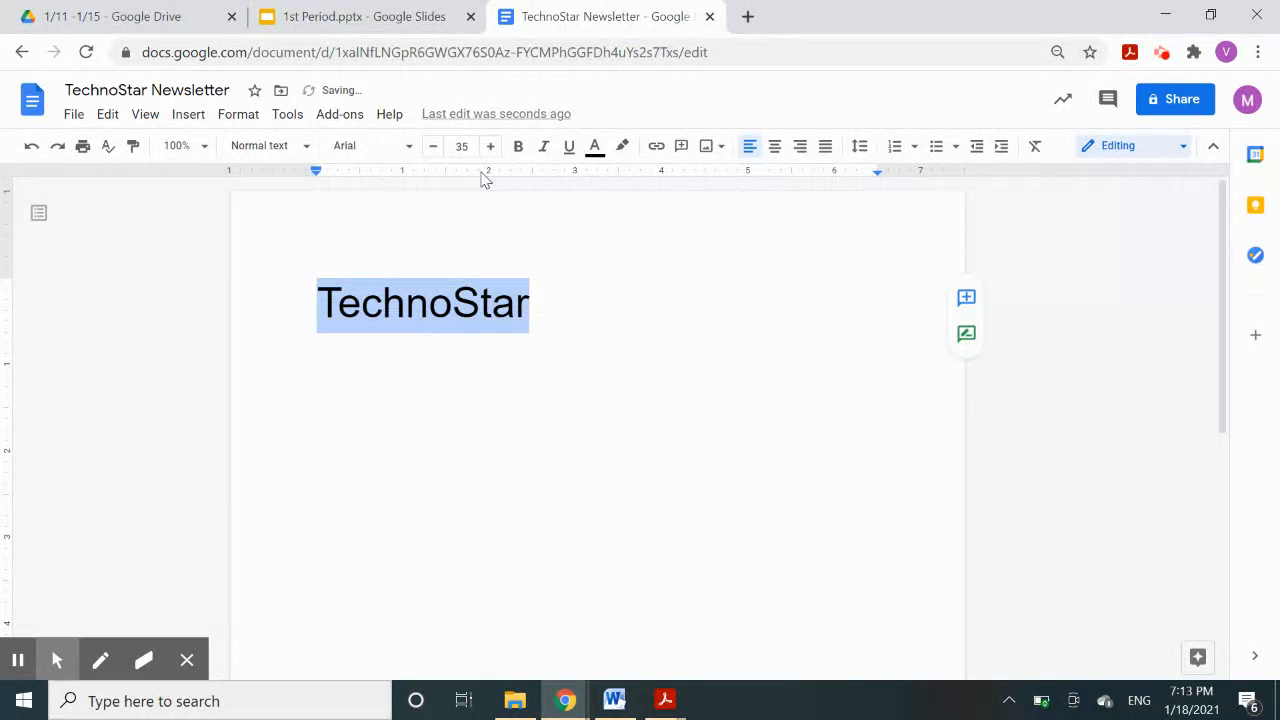
{"action": "left_click", "coordinate": [466, 319]}
{"action": "left_click", "coordinate": [552, 320]}
{"action": "left_click_drag", "start_coordinate": [536, 312], "coordinate": [320, 309]}
{"action": "left_click", "coordinate": [571, 317]}
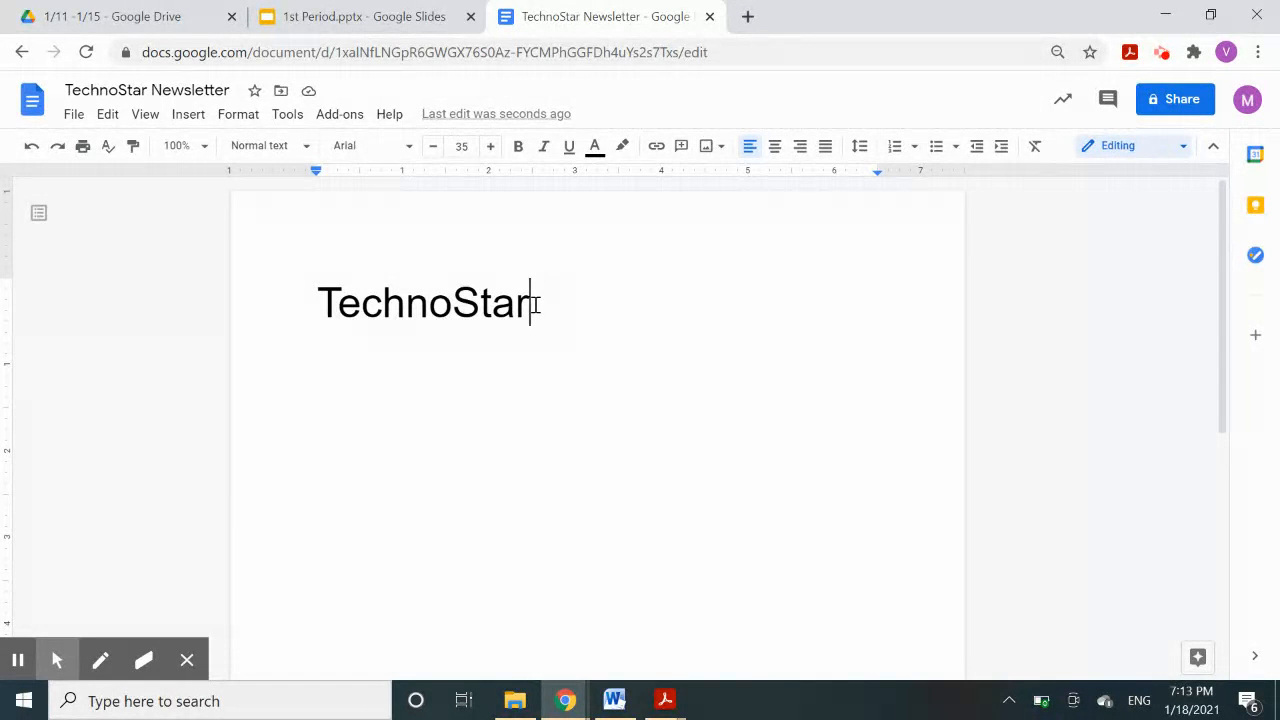
{"action": "left_click", "coordinate": [535, 305]}
{"action": "left_click_drag", "start_coordinate": [535, 305], "coordinate": [327, 305]}
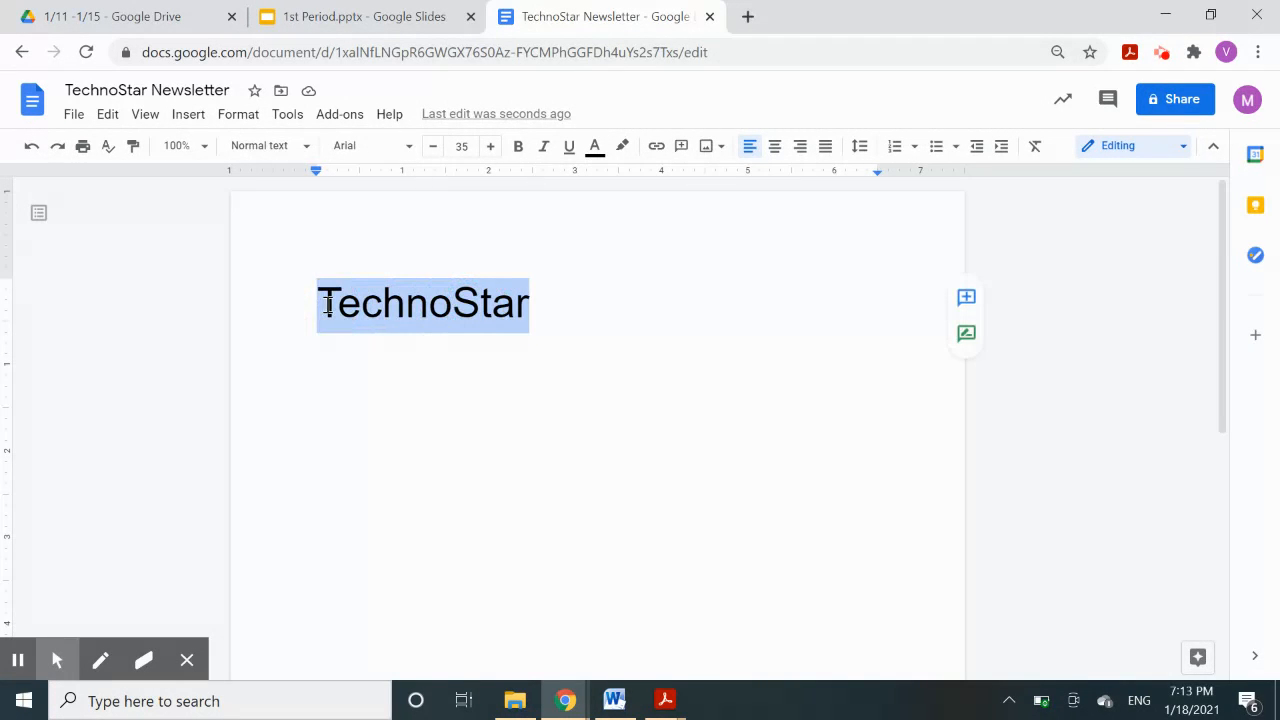
{"action": "left_click", "coordinate": [523, 297]}
{"action": "left_click", "coordinate": [531, 303]}
- Try the Syncopate font on the TechnoStar heading, and return it to Arial
{"action": "left_click_drag", "start_coordinate": [534, 304], "coordinate": [324, 306]}
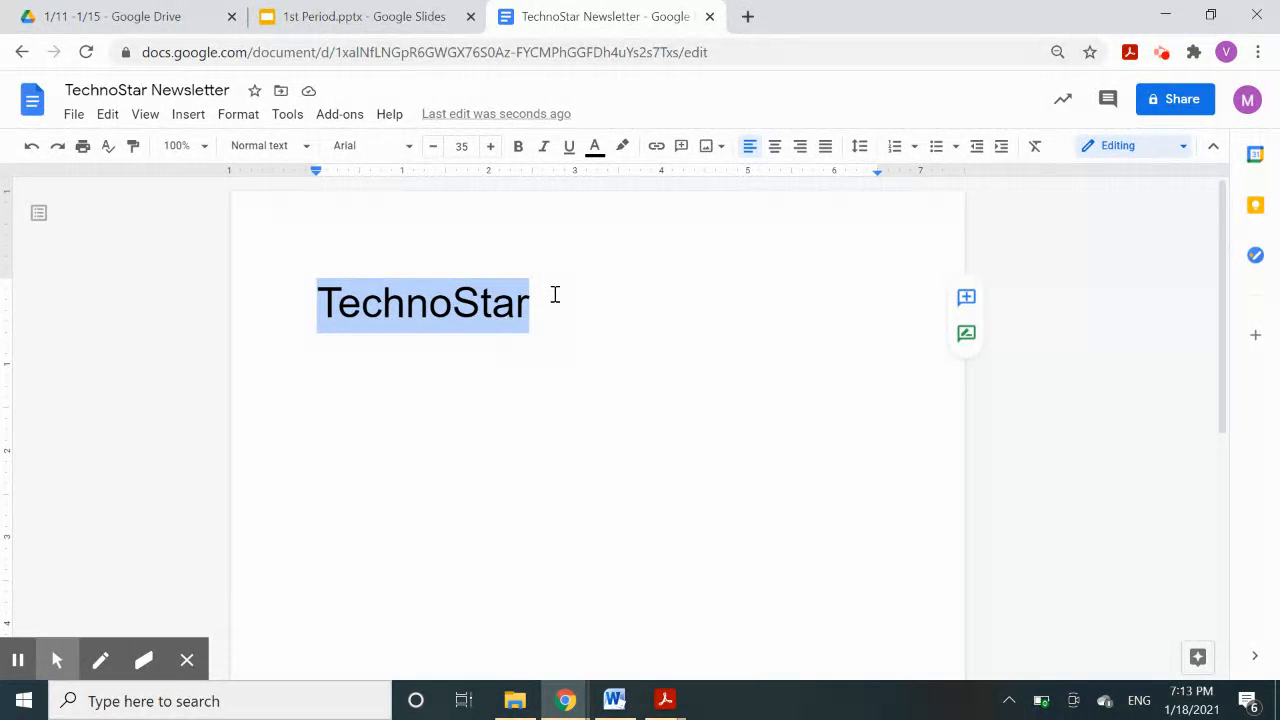
{"action": "left_click", "coordinate": [366, 152]}
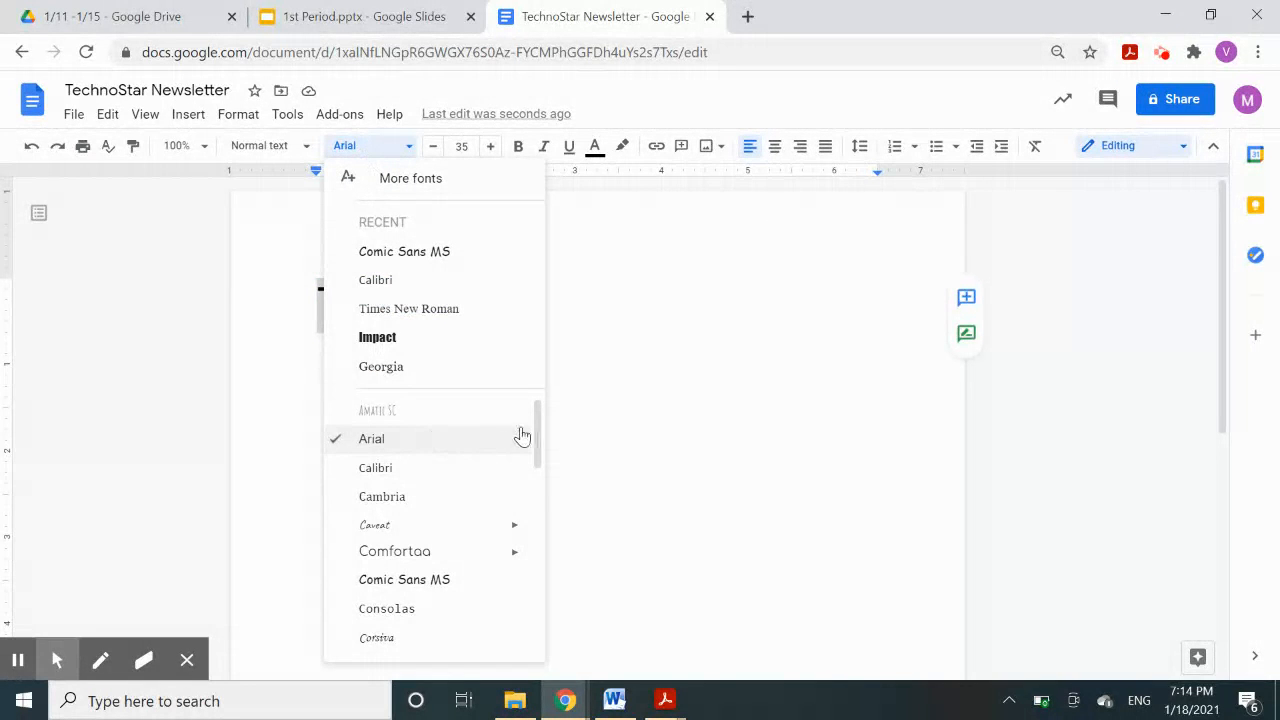
{"action": "left_click_drag", "start_coordinate": [540, 432], "coordinate": [545, 640]}
{"action": "left_click", "coordinate": [414, 526]}
{"action": "left_click", "coordinate": [402, 147]}
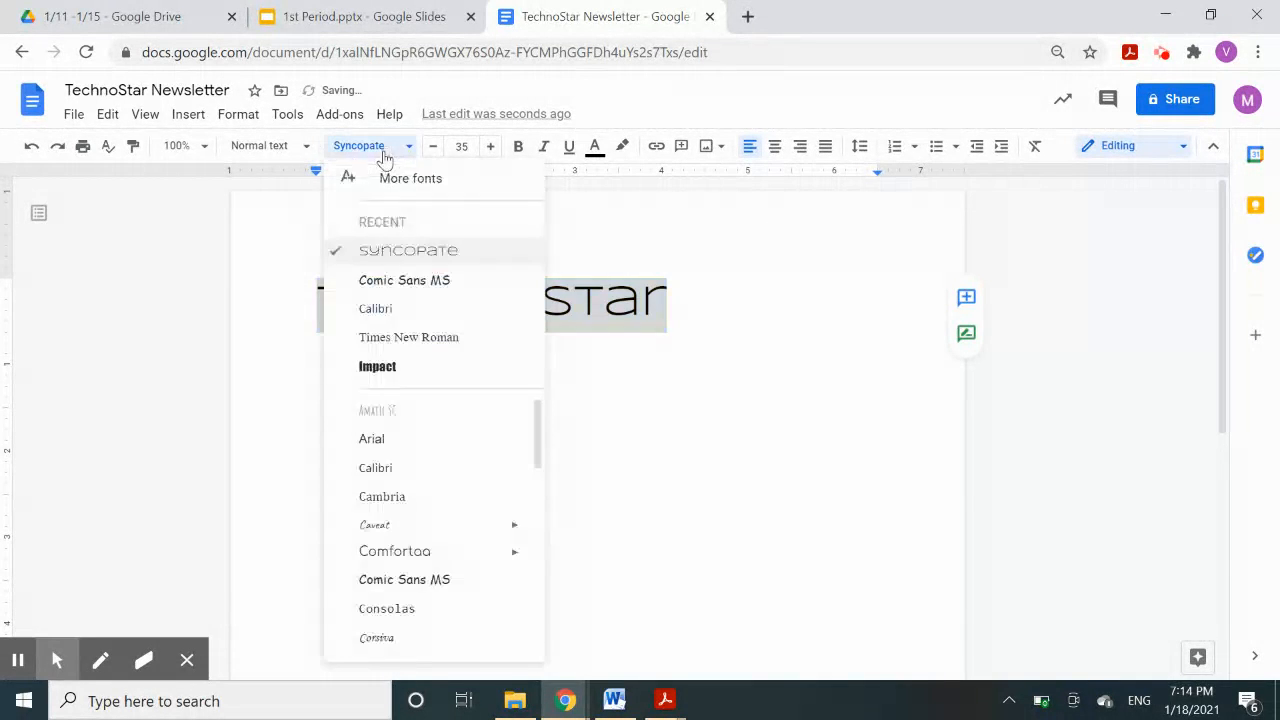
{"action": "left_click", "coordinate": [385, 438]}
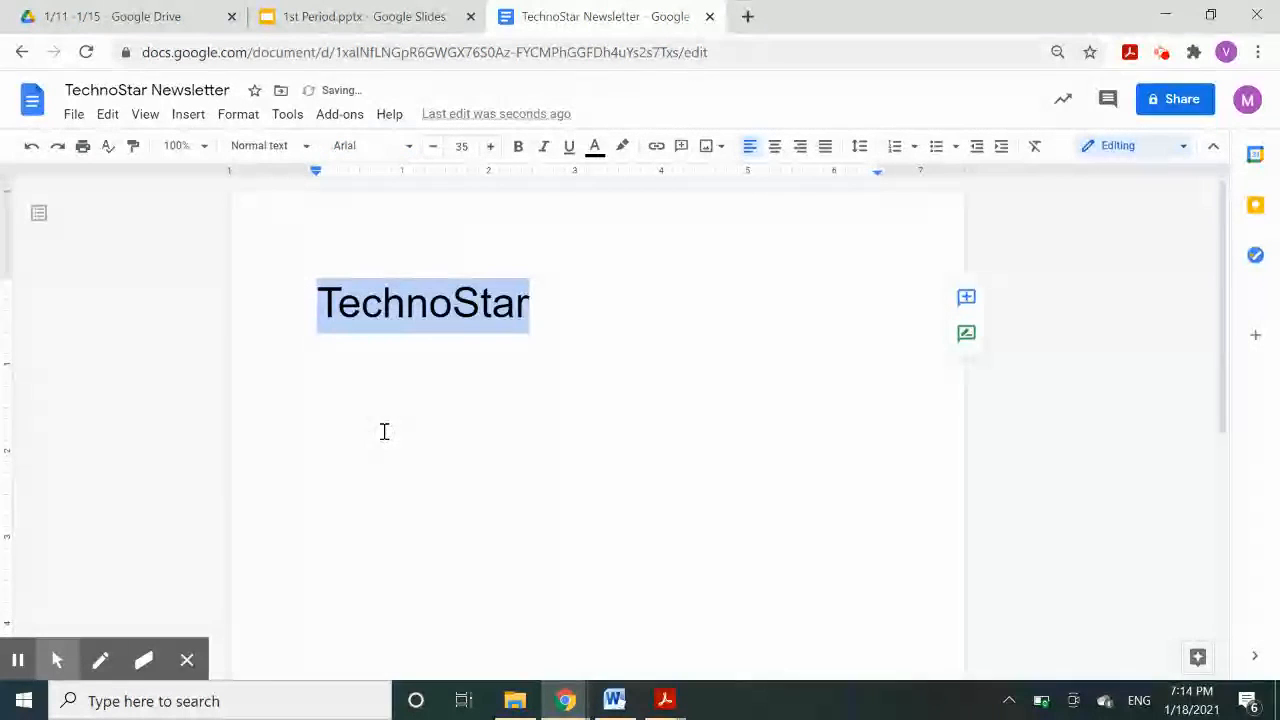
- Set the TechnoStar heading's font to Comic Sans MS and make it bold
{"action": "left_click", "coordinate": [380, 150]}
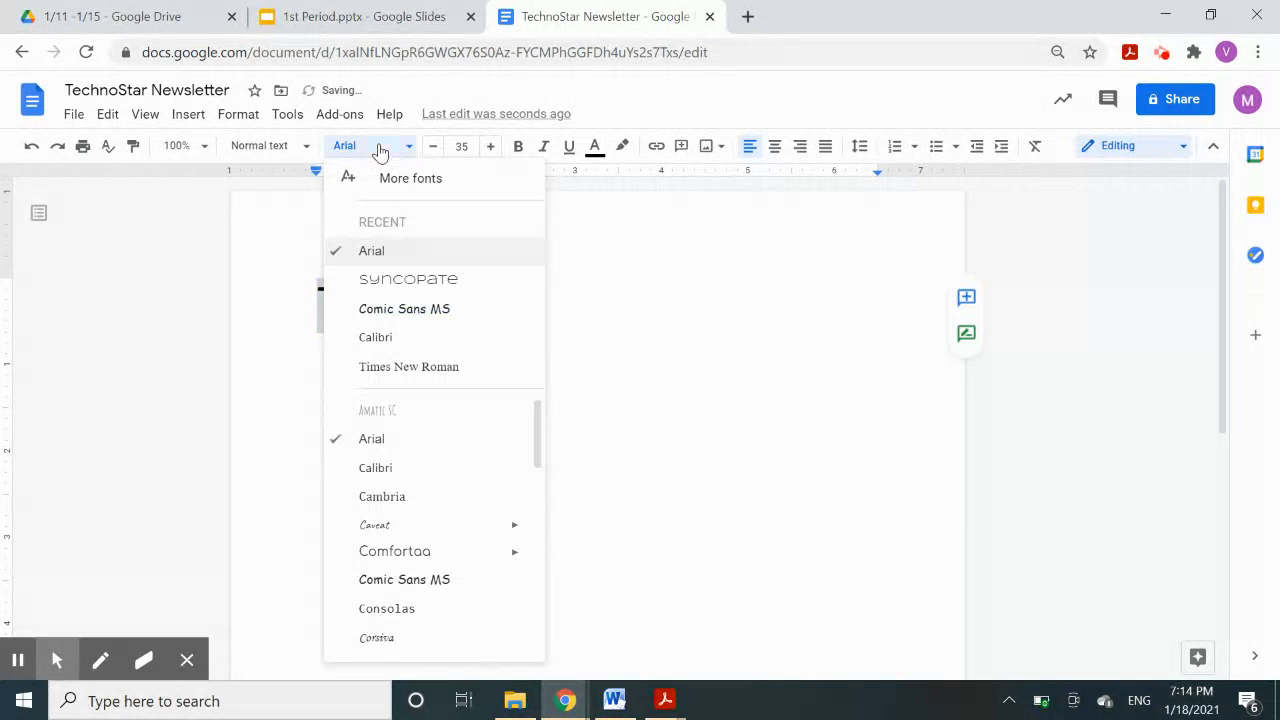
{"action": "left_click", "coordinate": [434, 307]}
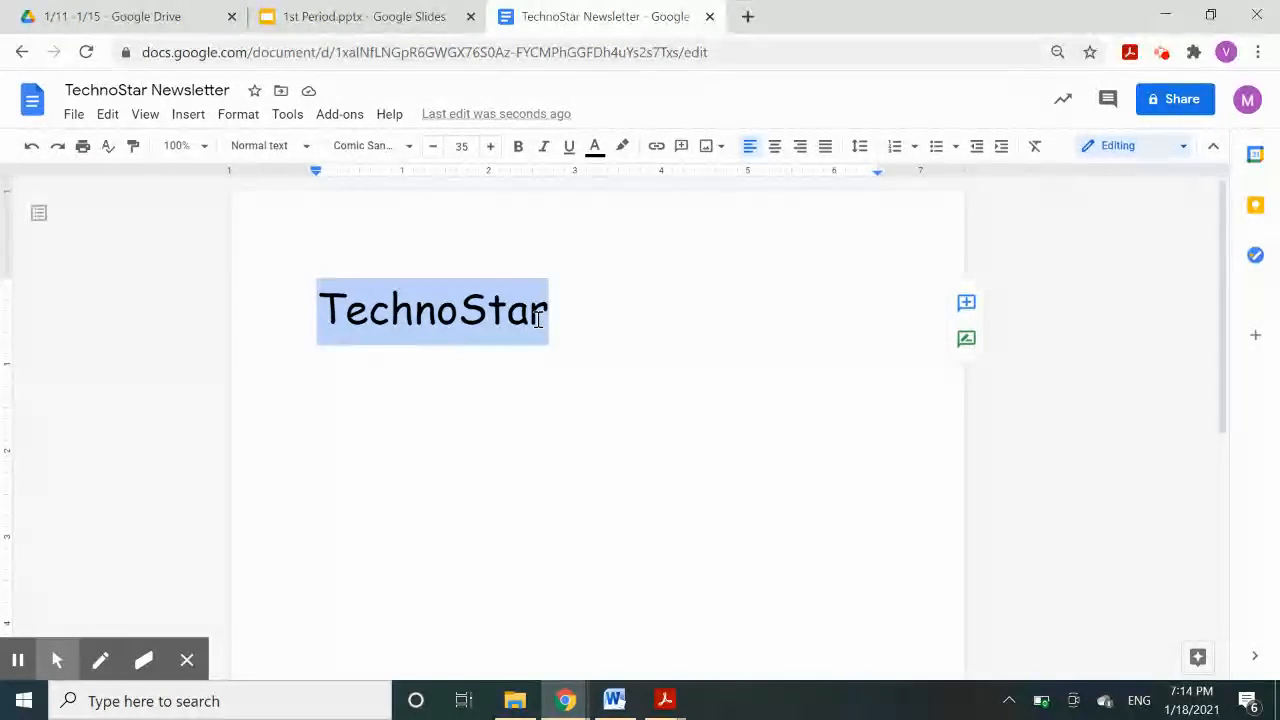
{"action": "left_click", "coordinate": [518, 150]}
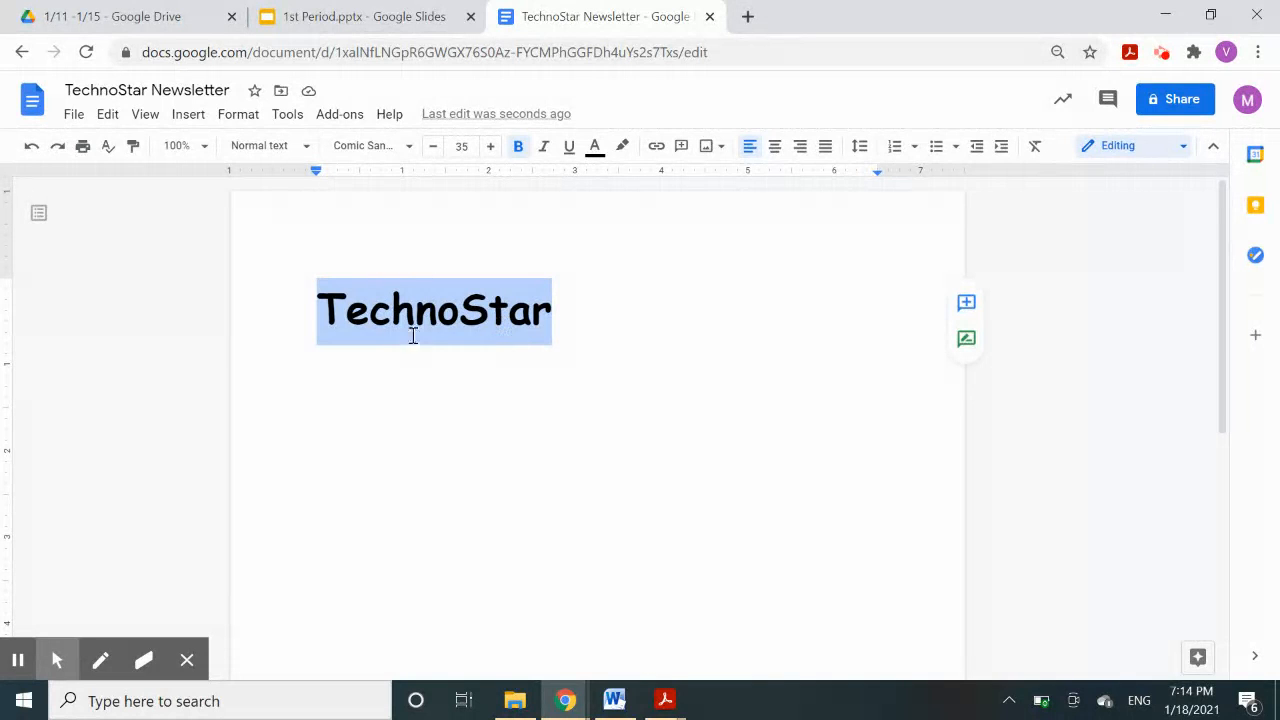
- Change the text color of the TechnoStar heading to purple
{"action": "left_click", "coordinate": [597, 150]}
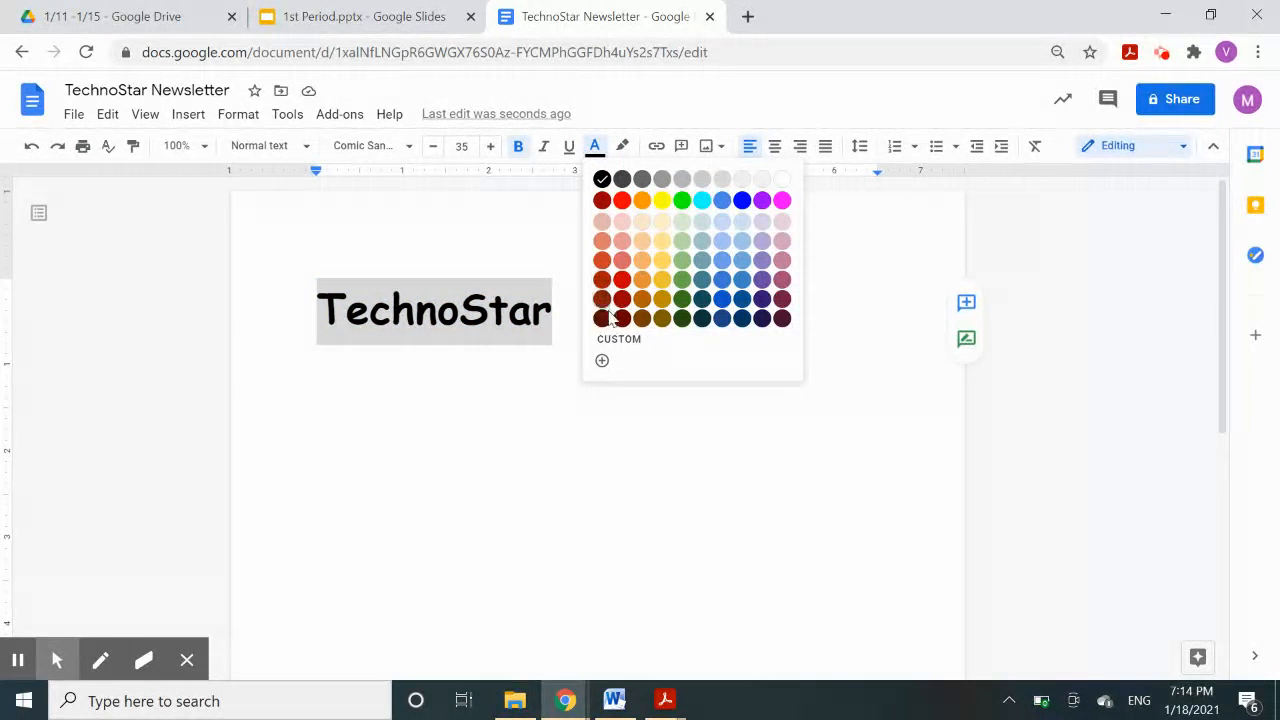
{"action": "left_click", "coordinate": [764, 202]}
{"action": "left_click", "coordinate": [594, 306]}
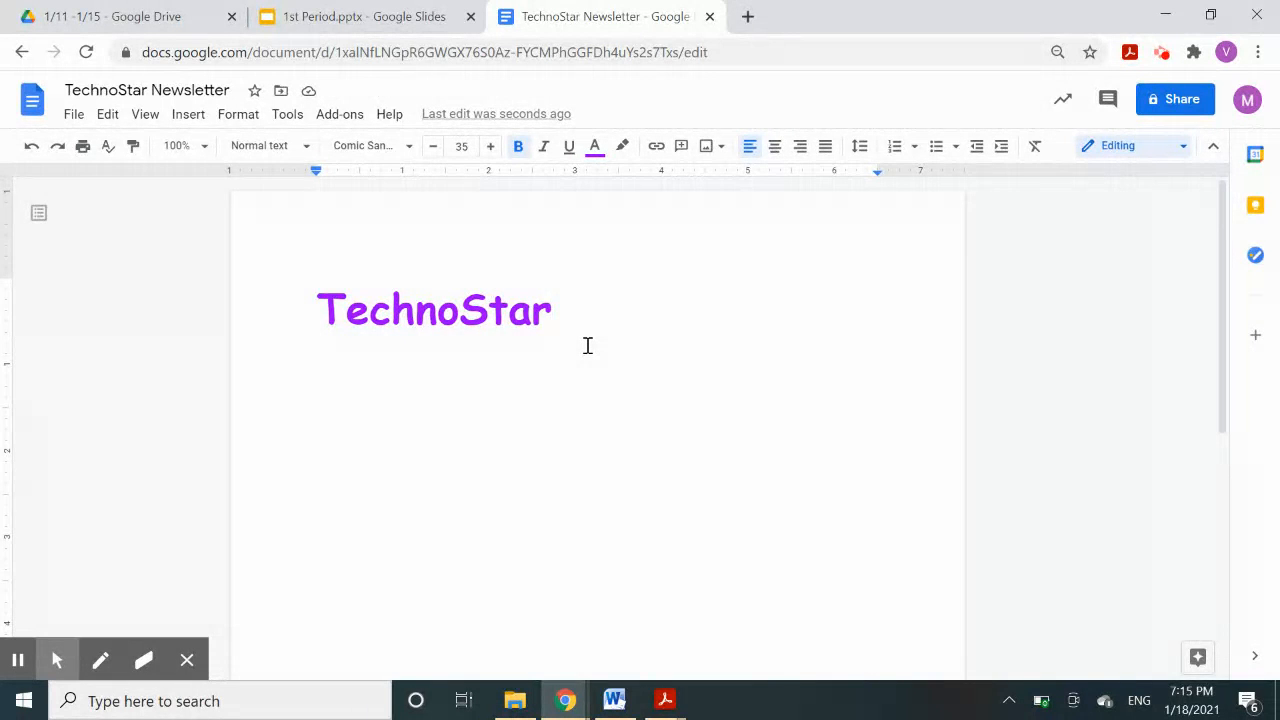
- Apply a light red highlight behind the TechnoStar heading
{"action": "left_click_drag", "start_coordinate": [565, 316], "coordinate": [355, 313]}
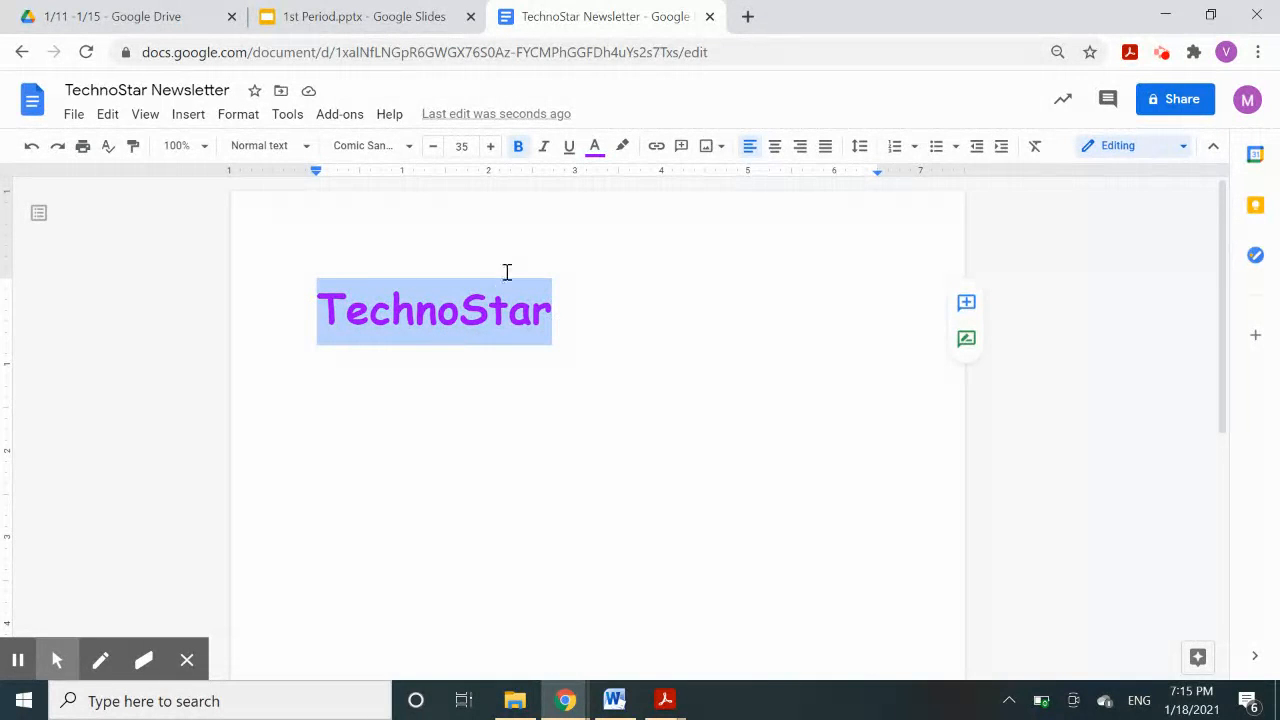
{"action": "left_click", "coordinate": [622, 146]}
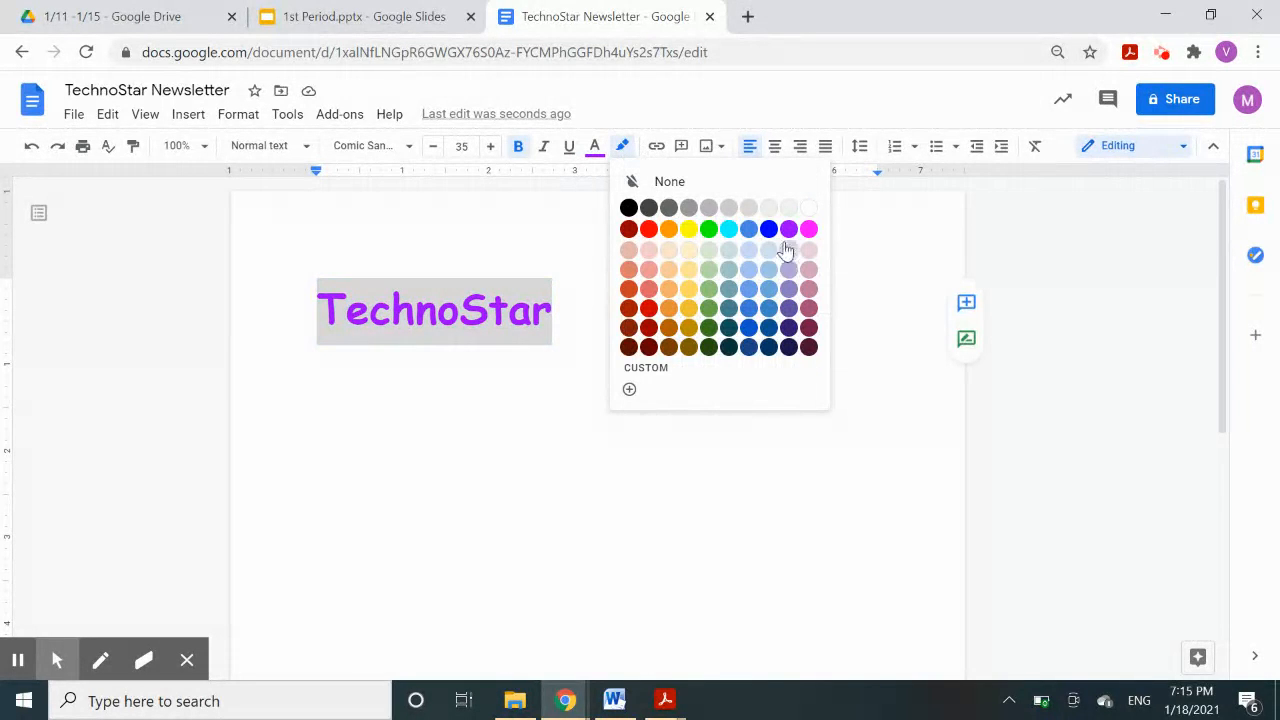
{"action": "left_click", "coordinate": [650, 260]}
{"action": "left_click", "coordinate": [567, 313]}
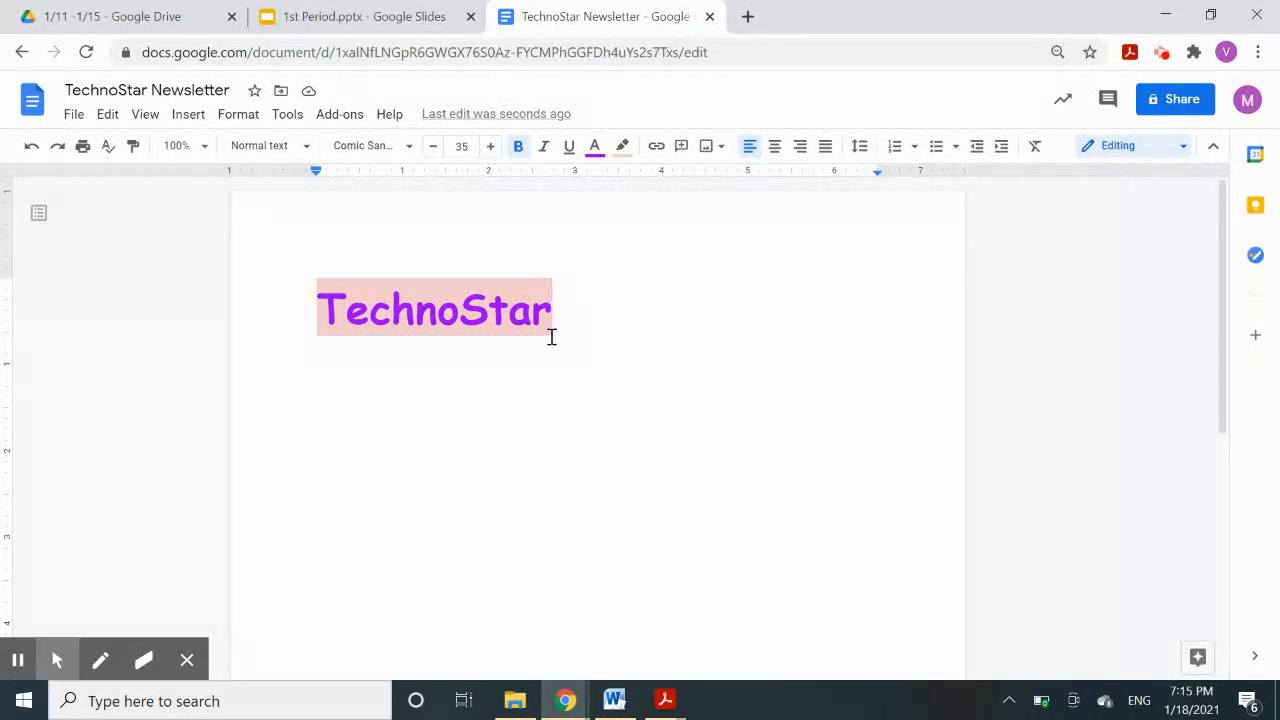
- Try right alignment on the TechnoStar heading and settle on center alignment
{"action": "left_click_drag", "start_coordinate": [551, 314], "coordinate": [416, 312]}
{"action": "left_click_drag", "start_coordinate": [347, 313], "coordinate": [300, 317]}
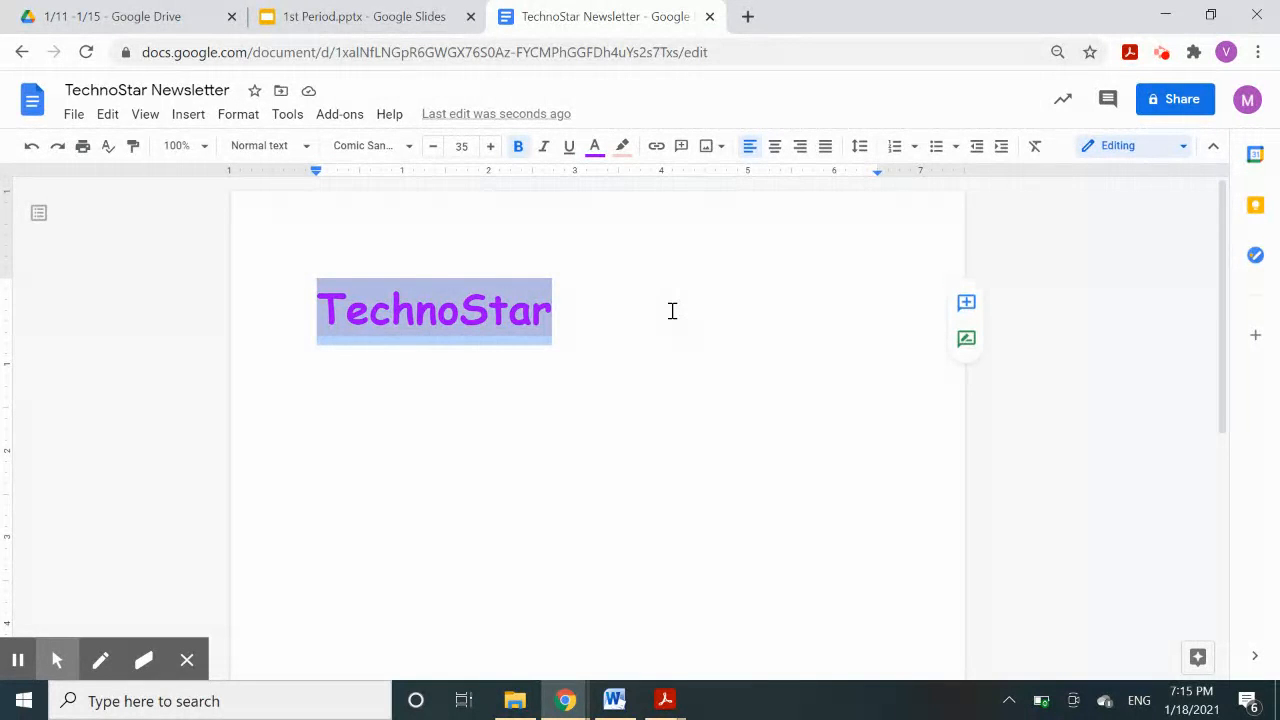
{"action": "left_click", "coordinate": [776, 150]}
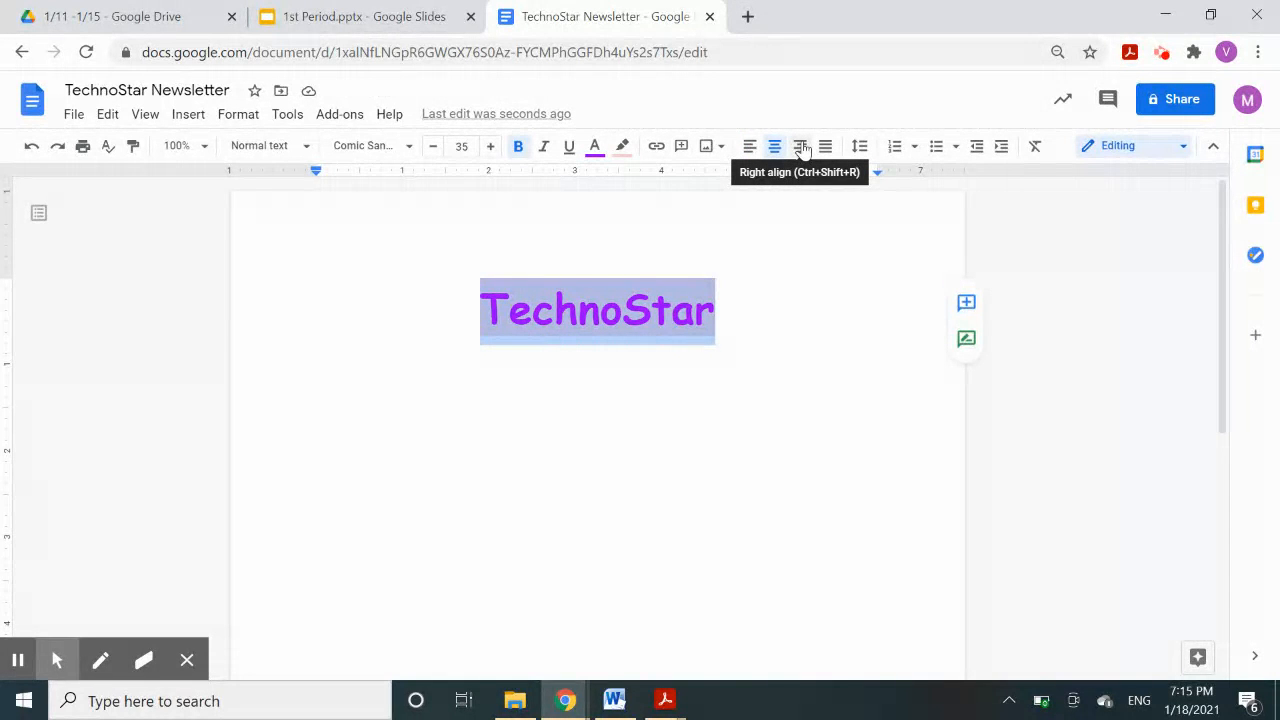
{"action": "left_click", "coordinate": [801, 147]}
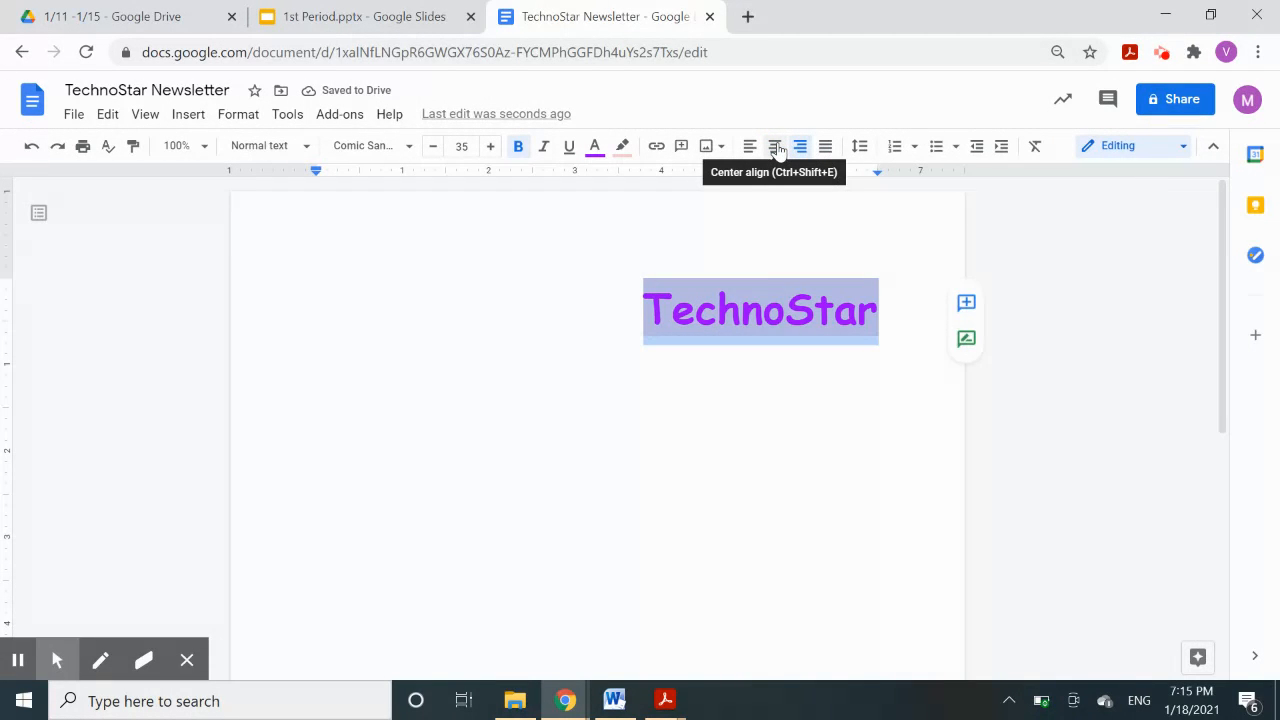
{"action": "left_click", "coordinate": [776, 147]}
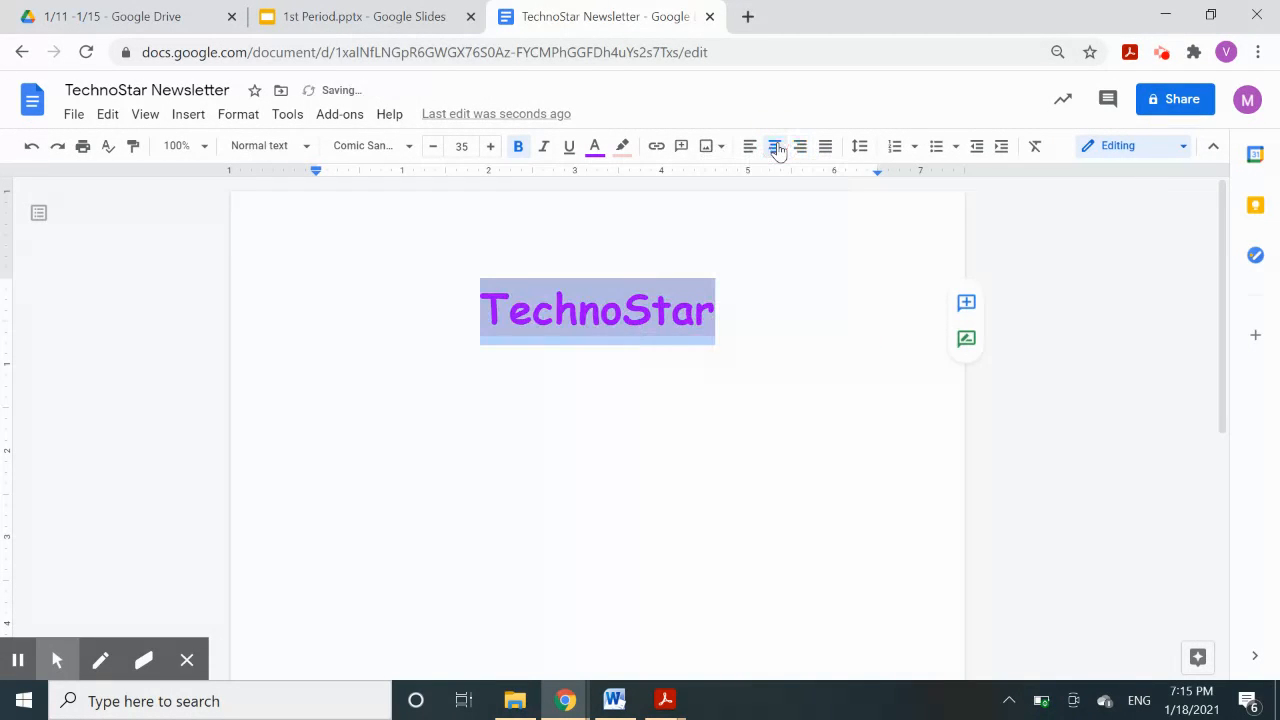
- Add a second heading line reading "Fan Club Newsletter" below TechnoStar
{"action": "left_click", "coordinate": [723, 347]}
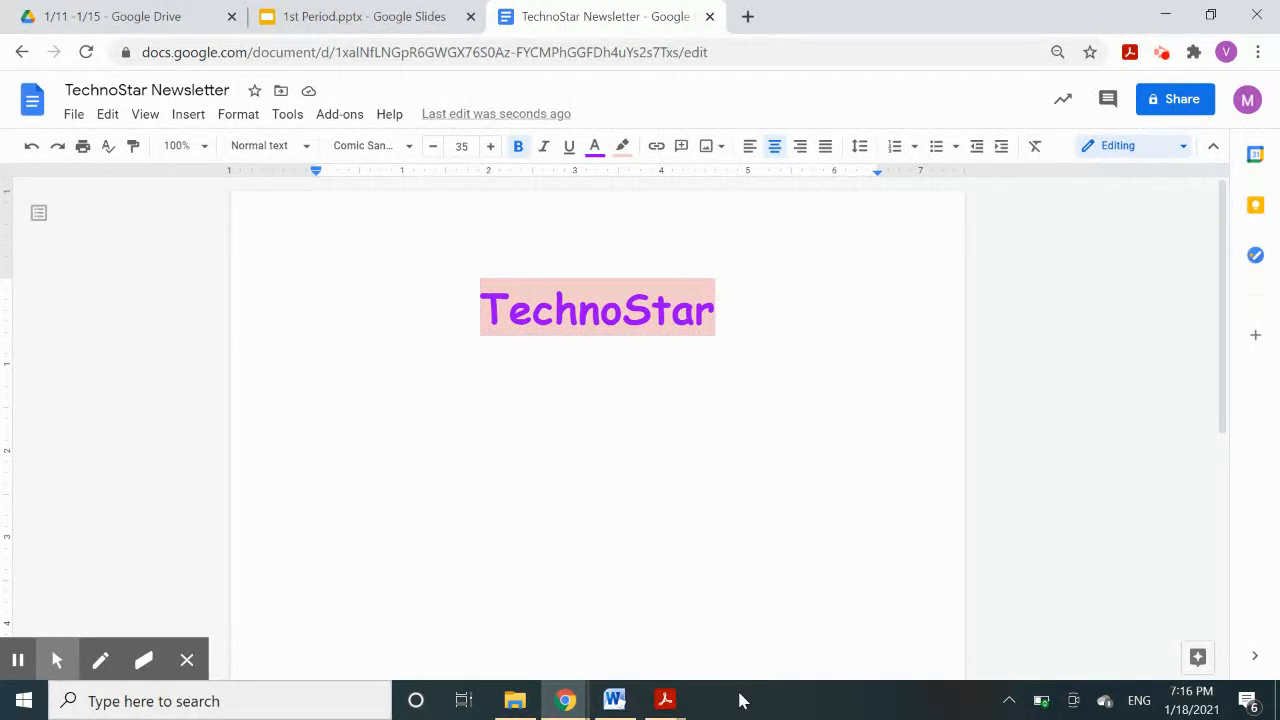
{"action": "key", "text": "Return"}
{"action": "type", "text": "Fan Club Newsle"}
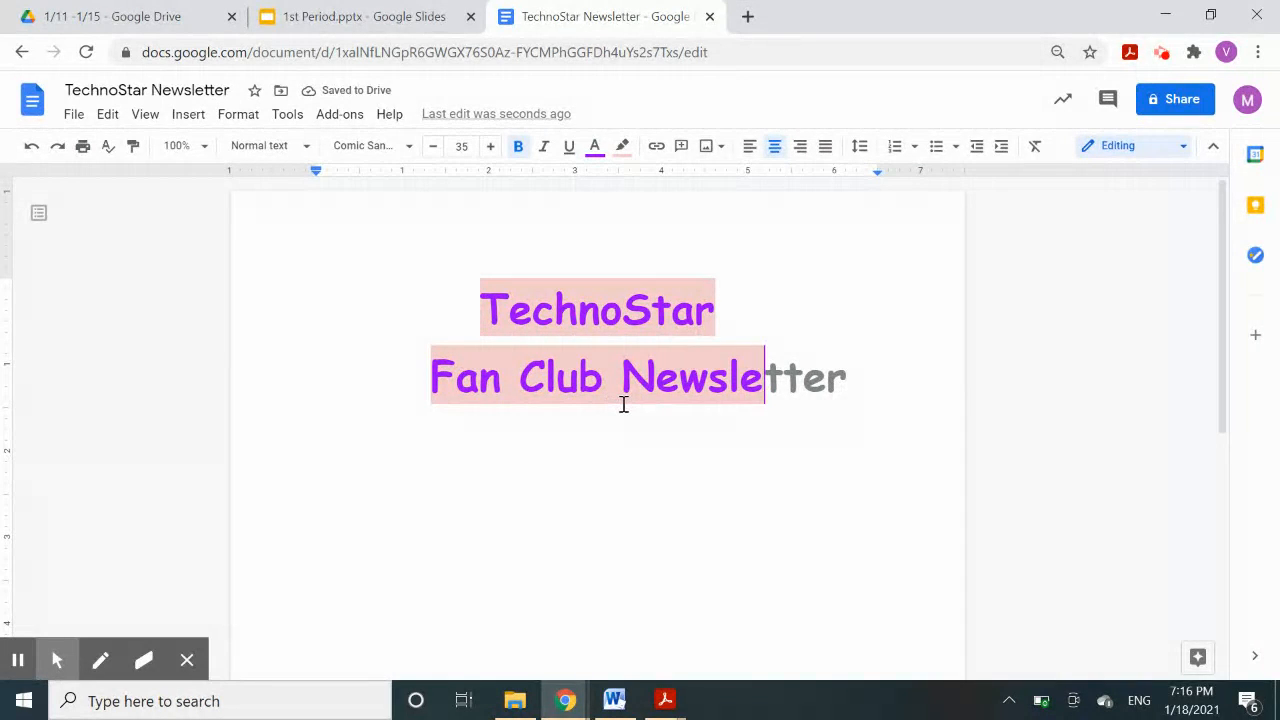
{"action": "key", "text": "Tab"}
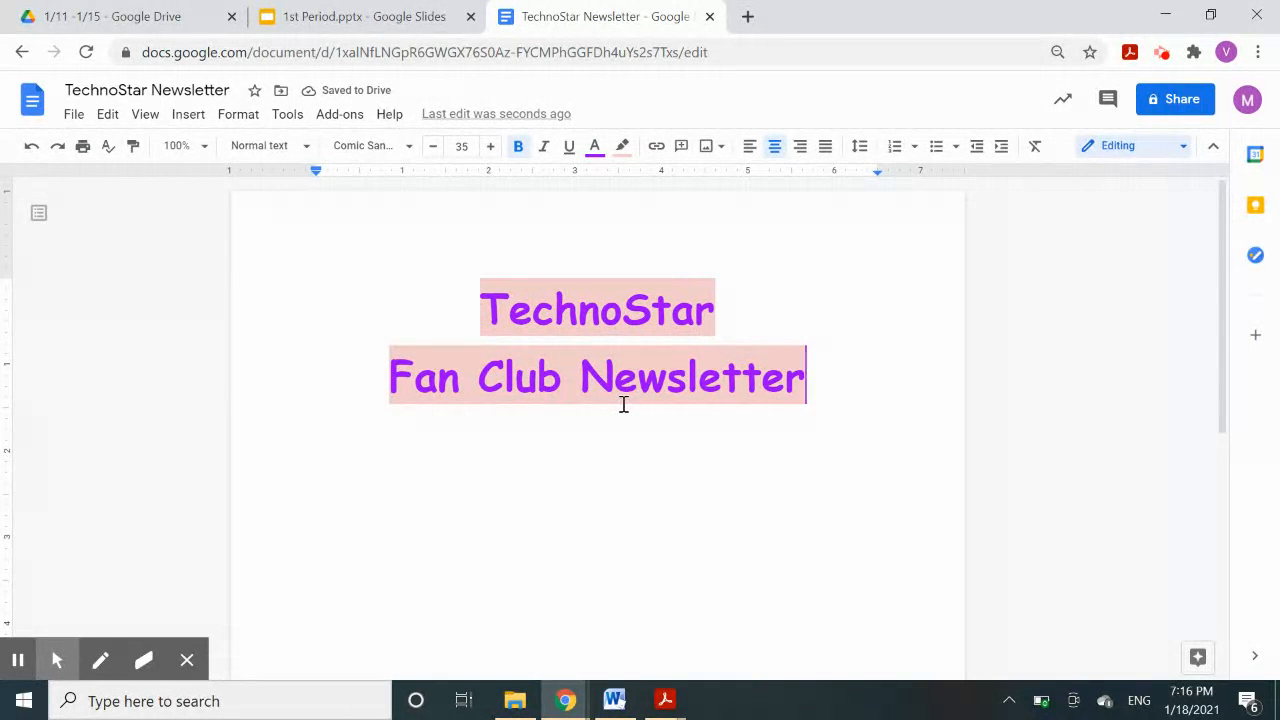
{"action": "left_click_drag", "start_coordinate": [718, 318], "coordinate": [465, 303]}
{"action": "mouse_move", "coordinate": [390, 372]}
{"action": "left_mouse_down"}
{"action": "mouse_move", "coordinate": [817, 377]}
{"action": "mouse_move", "coordinate": [394, 391]}
{"action": "left_mouse_up"}
{"action": "left_click", "coordinate": [818, 377]}
{"action": "left_click", "coordinate": [802, 381]}
{"action": "left_click", "coordinate": [829, 369]}
{"action": "left_click_drag", "start_coordinate": [819, 383], "coordinate": [390, 380]}
{"action": "left_click", "coordinate": [530, 305]}
{"action": "left_click_drag", "start_coordinate": [473, 305], "coordinate": [734, 326]}
{"action": "left_click", "coordinate": [730, 312]}
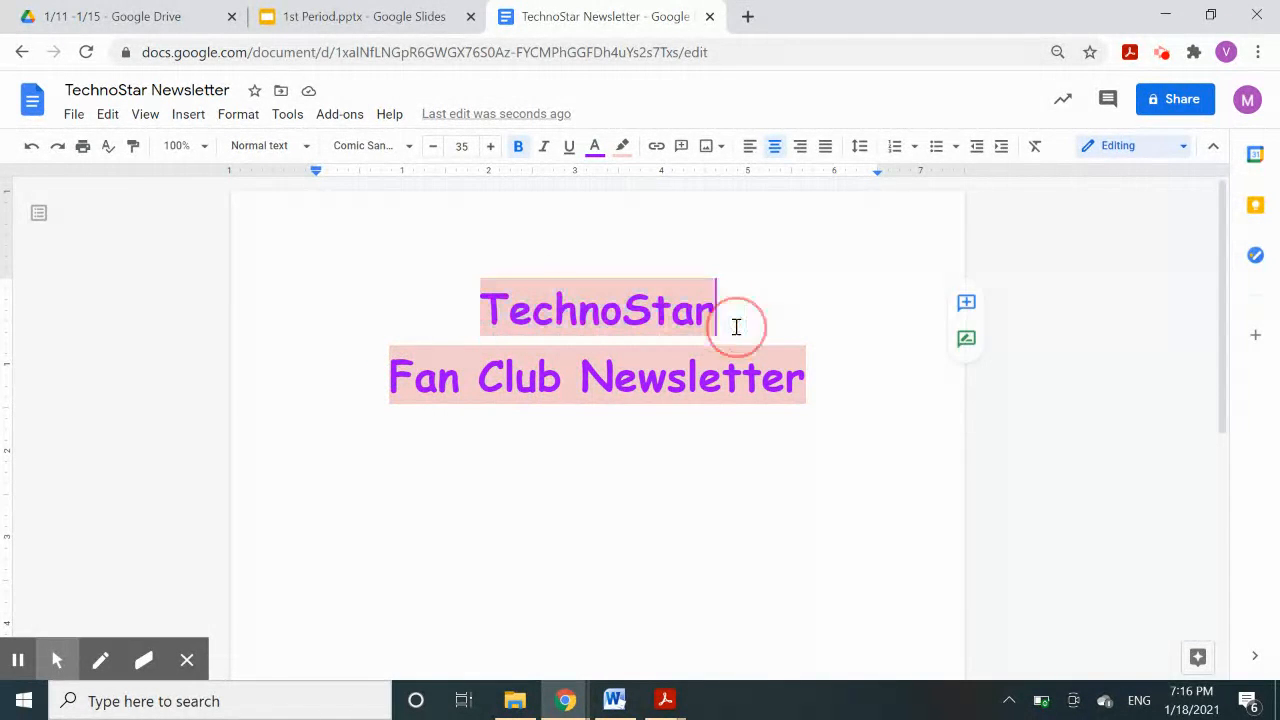
- Remove the highlight color from the "Fan Club Newsletter" line
{"action": "left_click", "coordinate": [824, 386]}
{"action": "left_click_drag", "start_coordinate": [824, 386], "coordinate": [378, 380]}
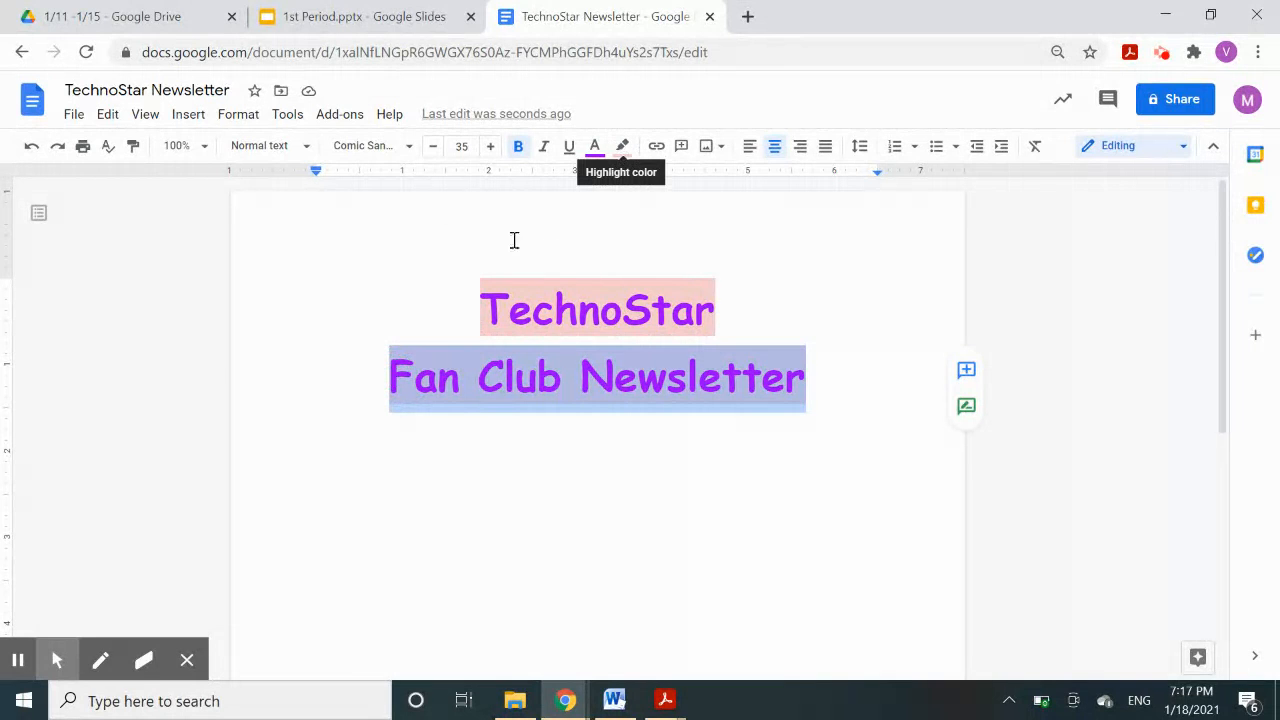
{"action": "left_click", "coordinate": [623, 147]}
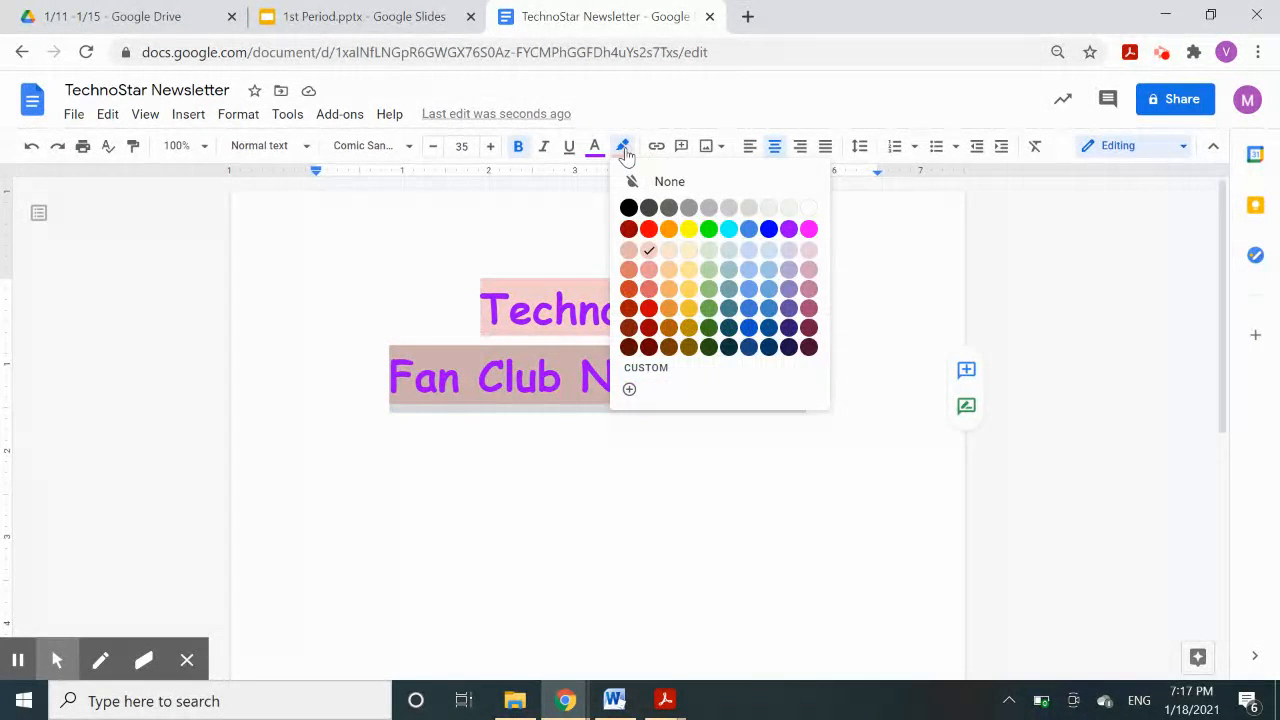
{"action": "left_click", "coordinate": [669, 183]}
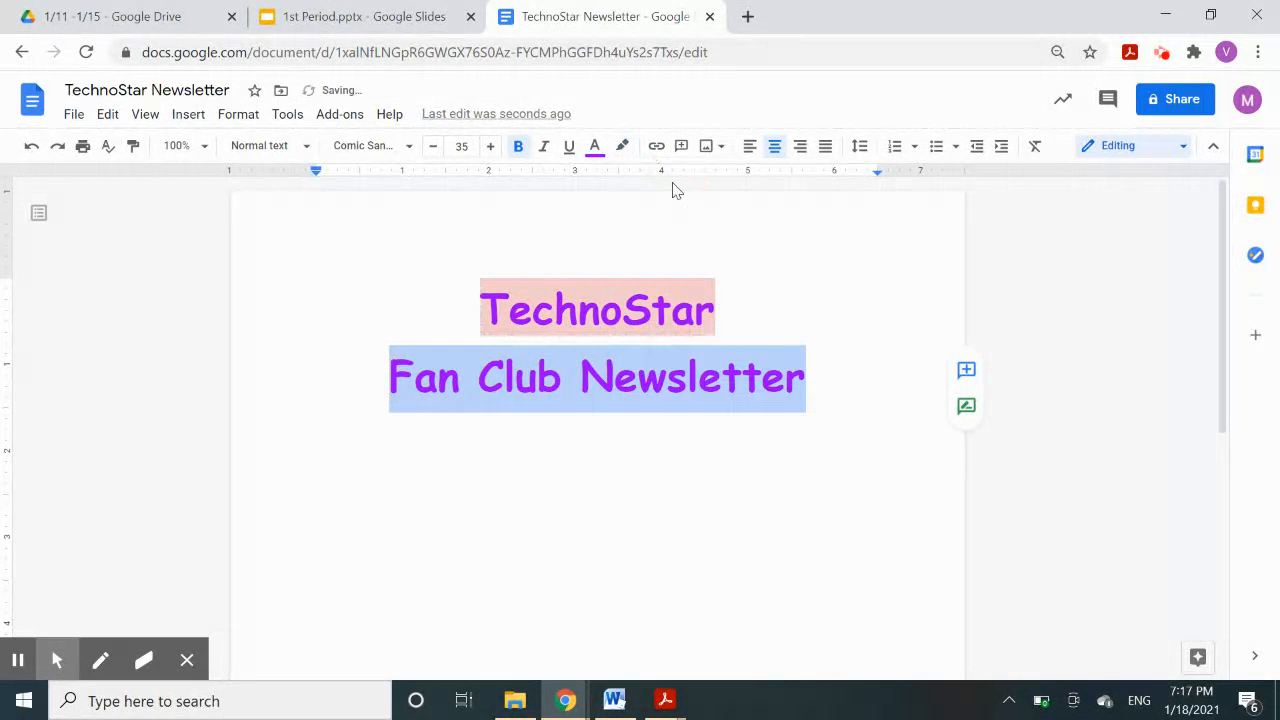
- Color the "Fan Club Newsletter" line light blue and try it without bold before restoring the bold formatting
{"action": "left_click", "coordinate": [594, 148]}
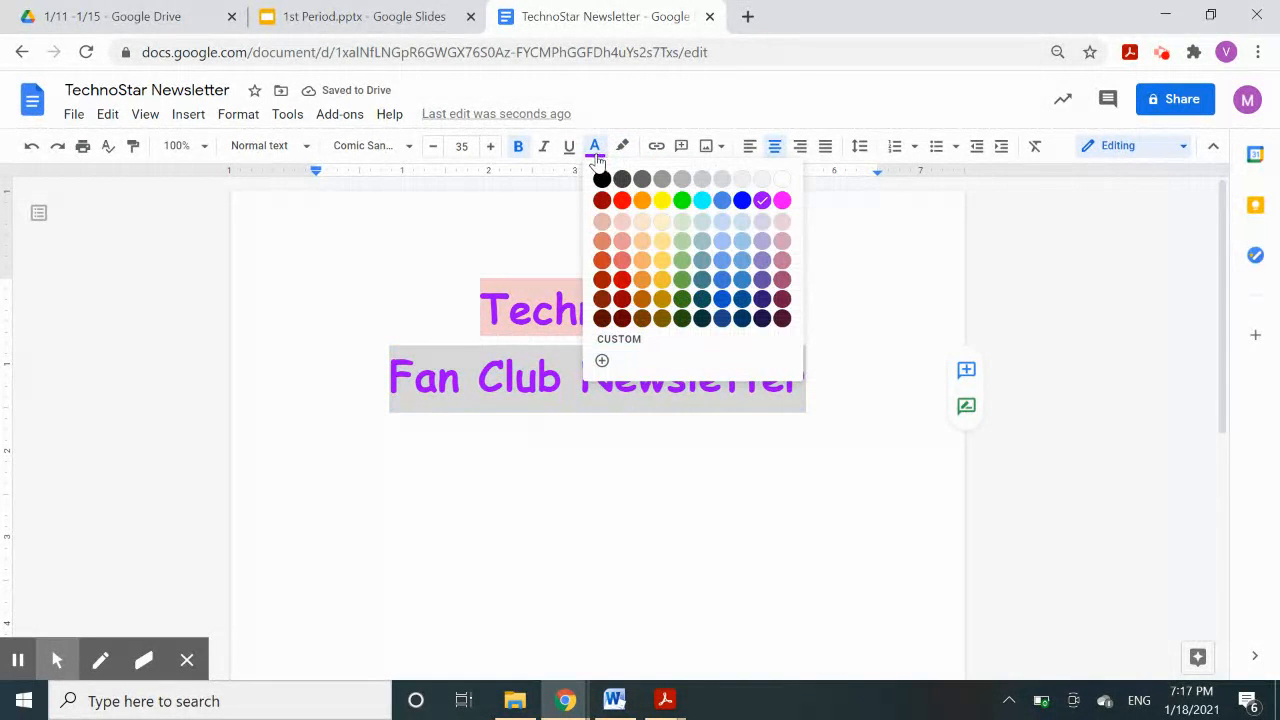
{"action": "left_click", "coordinate": [743, 261]}
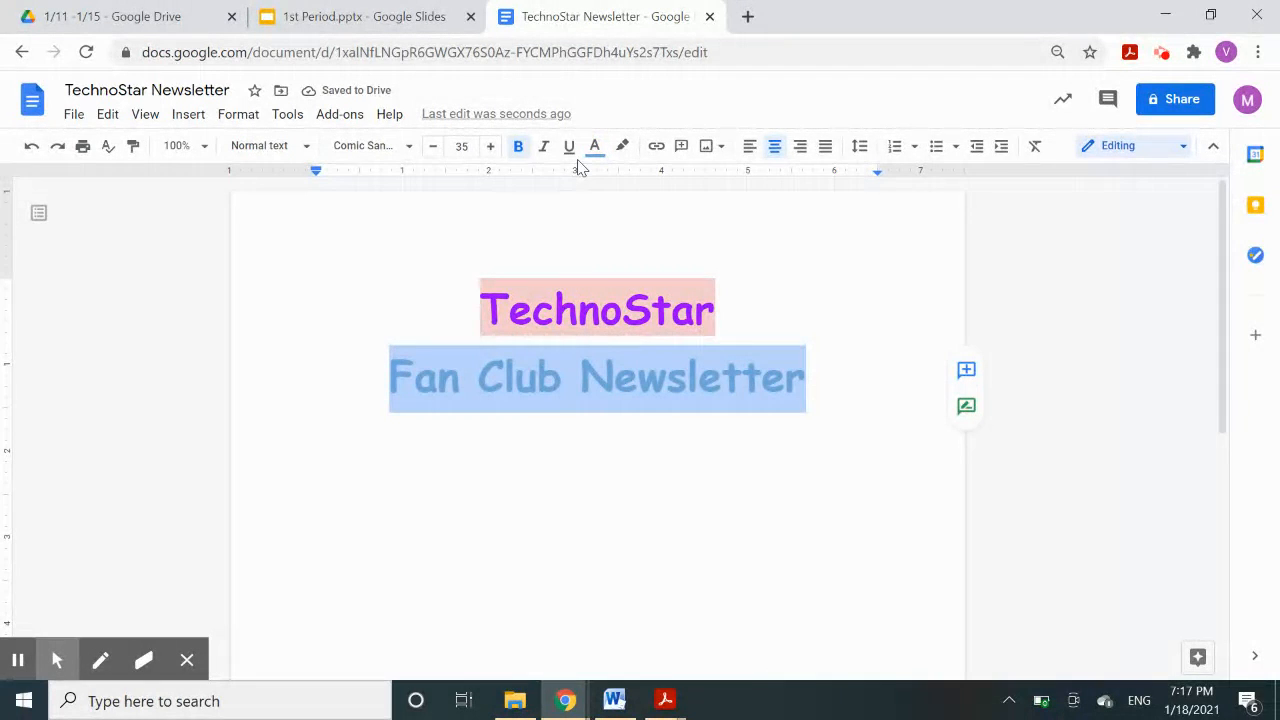
{"action": "left_click", "coordinate": [519, 150]}
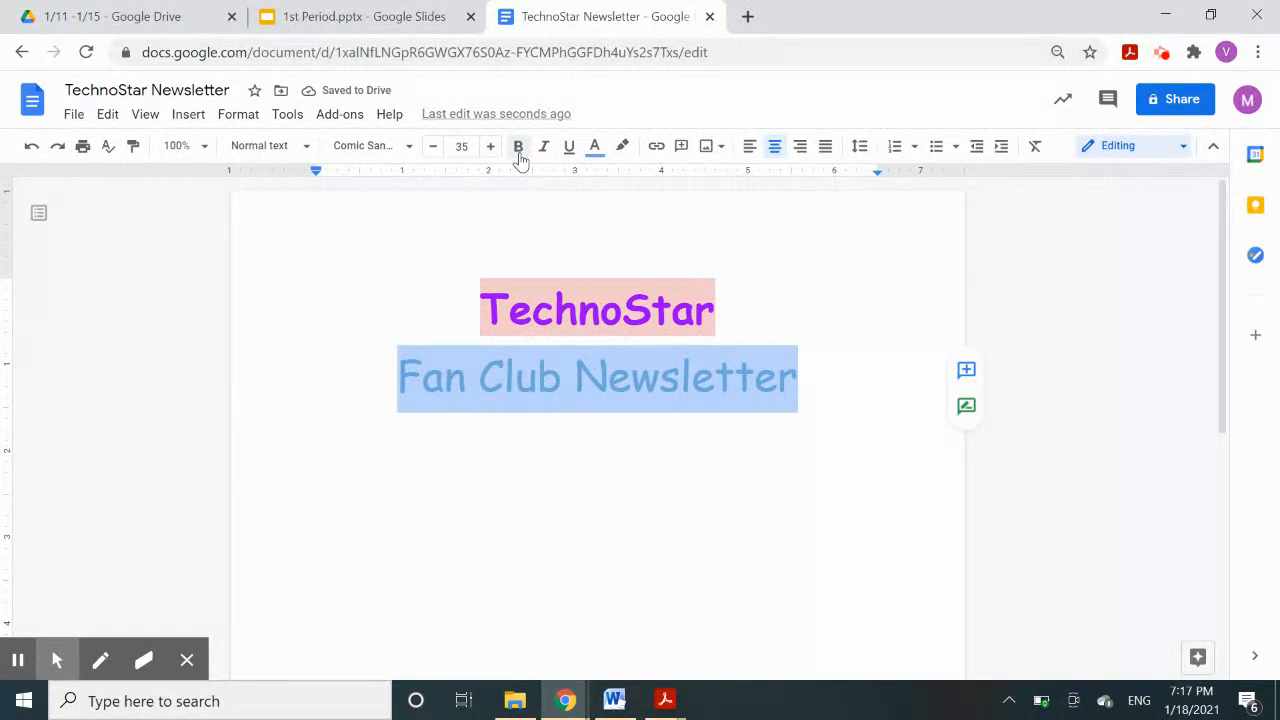
{"action": "left_click", "coordinate": [519, 154]}
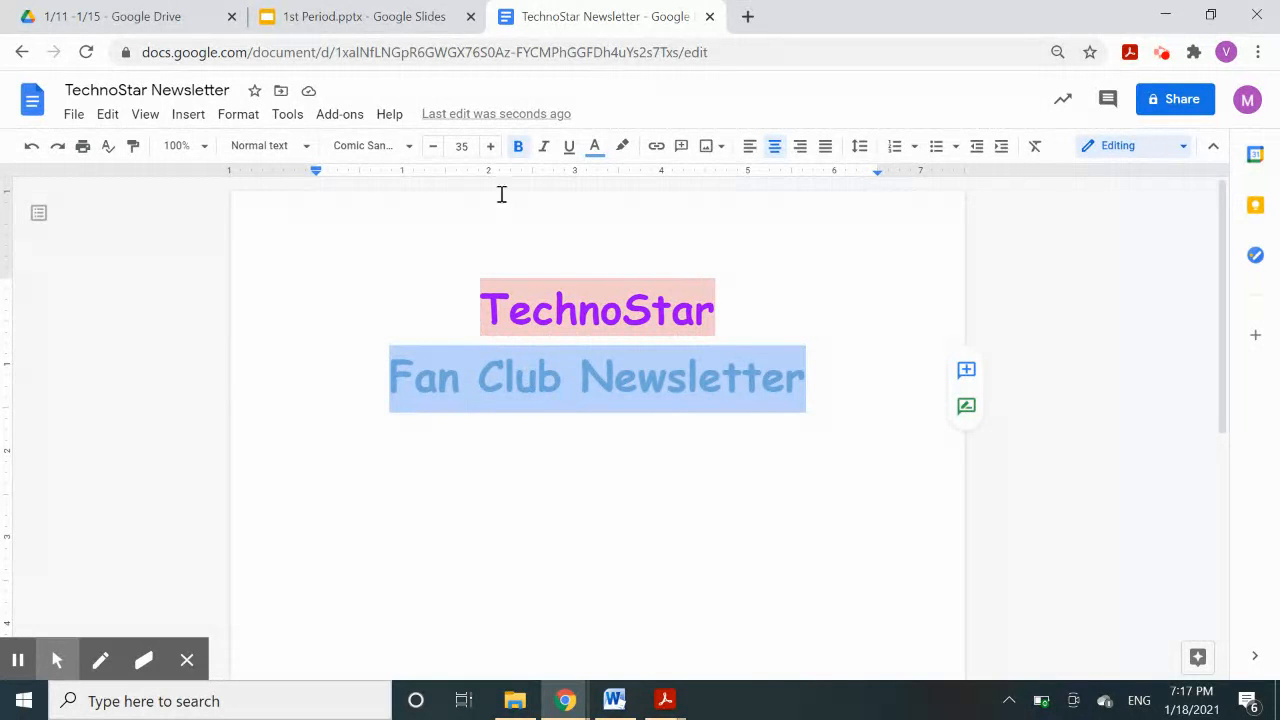
- Reduce the font size of the "Fan Club Newsletter" line to 30
{"action": "left_click", "coordinate": [433, 147]}
{"action": "left_click", "coordinate": [433, 147]}
{"action": "left_click", "coordinate": [433, 147]}
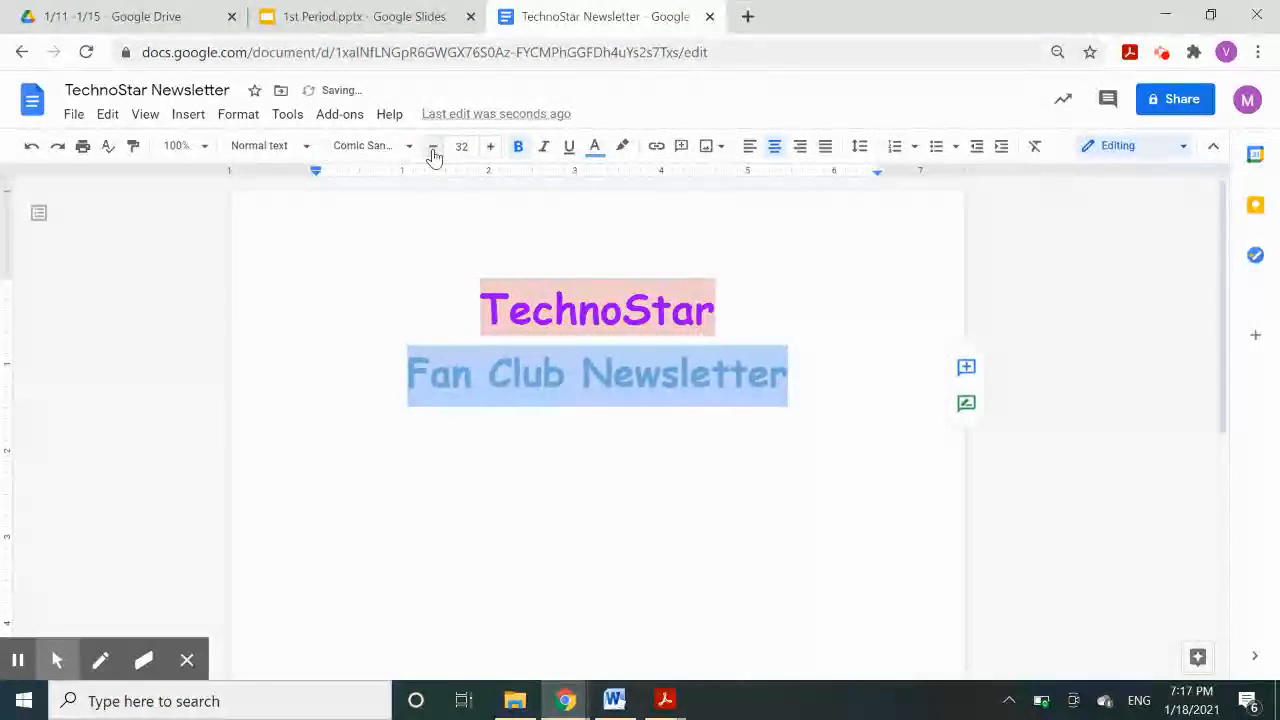
{"action": "left_click", "coordinate": [433, 147]}
{"action": "left_click", "coordinate": [433, 147]}
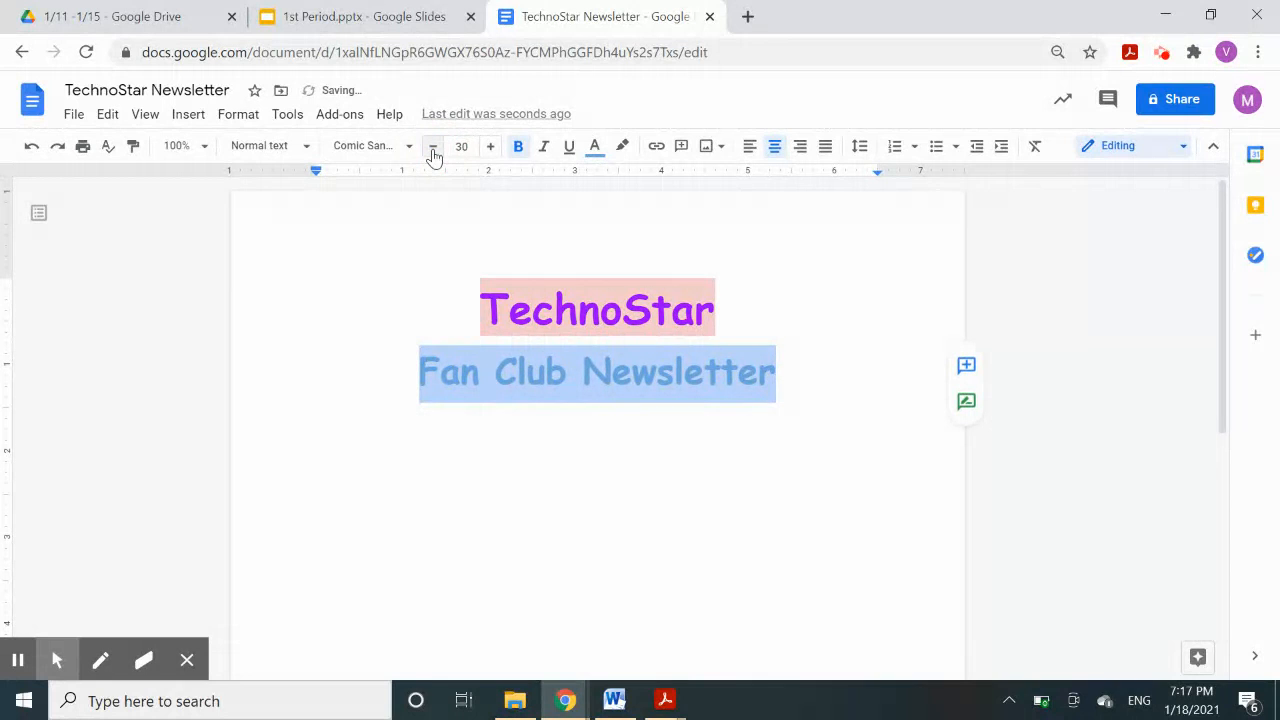
- Change the font of the "Fan Club Newsletter" line to Amatic SC
{"action": "left_click", "coordinate": [378, 147]}
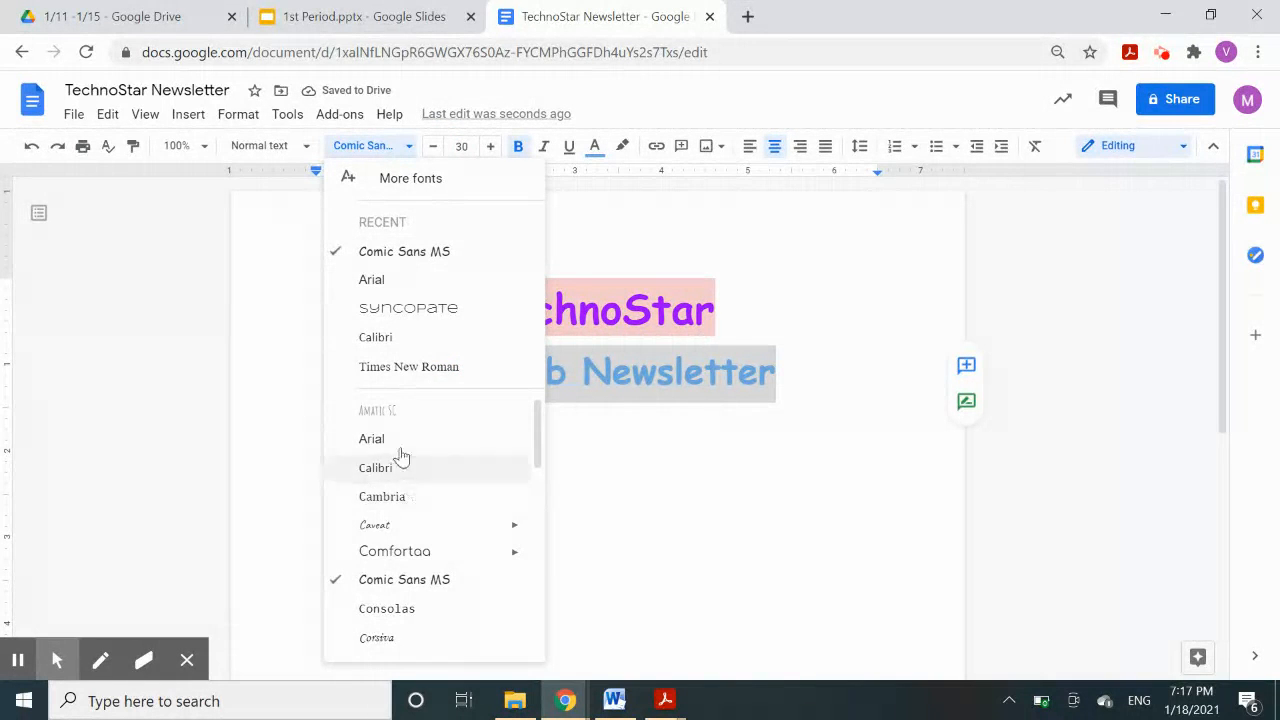
{"action": "left_click", "coordinate": [380, 411]}
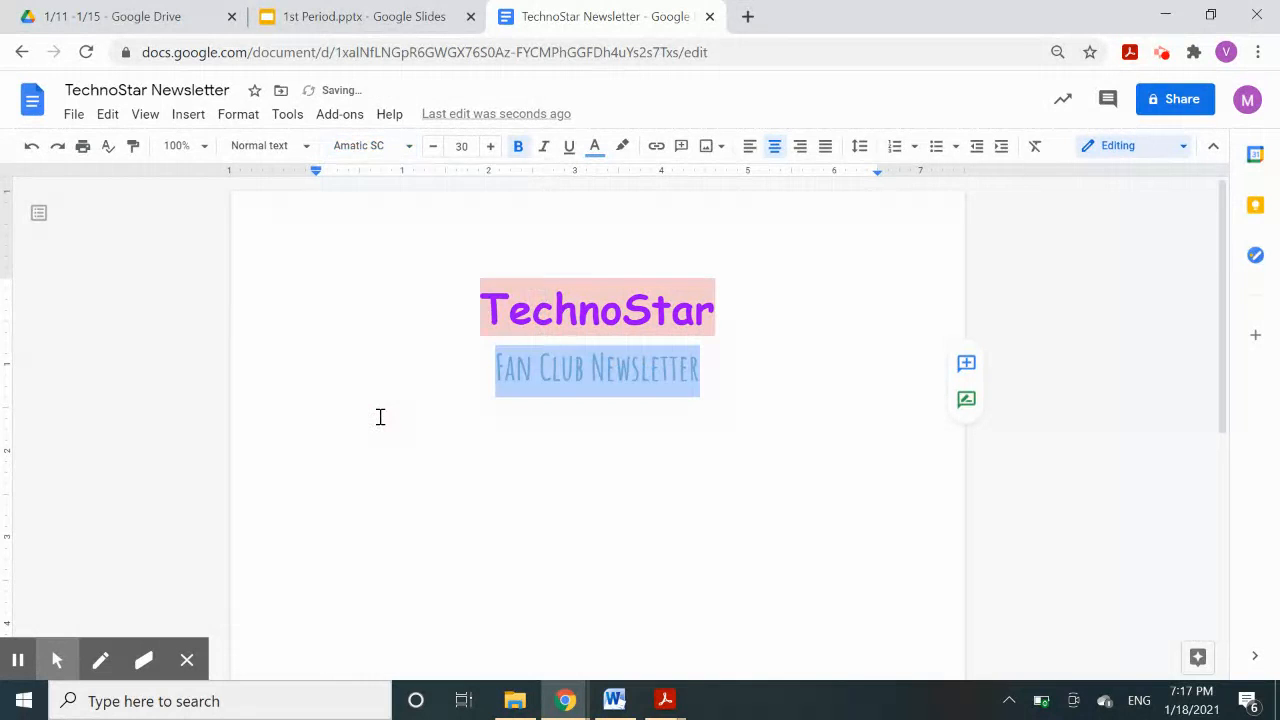
{"action": "left_click", "coordinate": [634, 371]}
{"action": "left_click", "coordinate": [700, 370]}
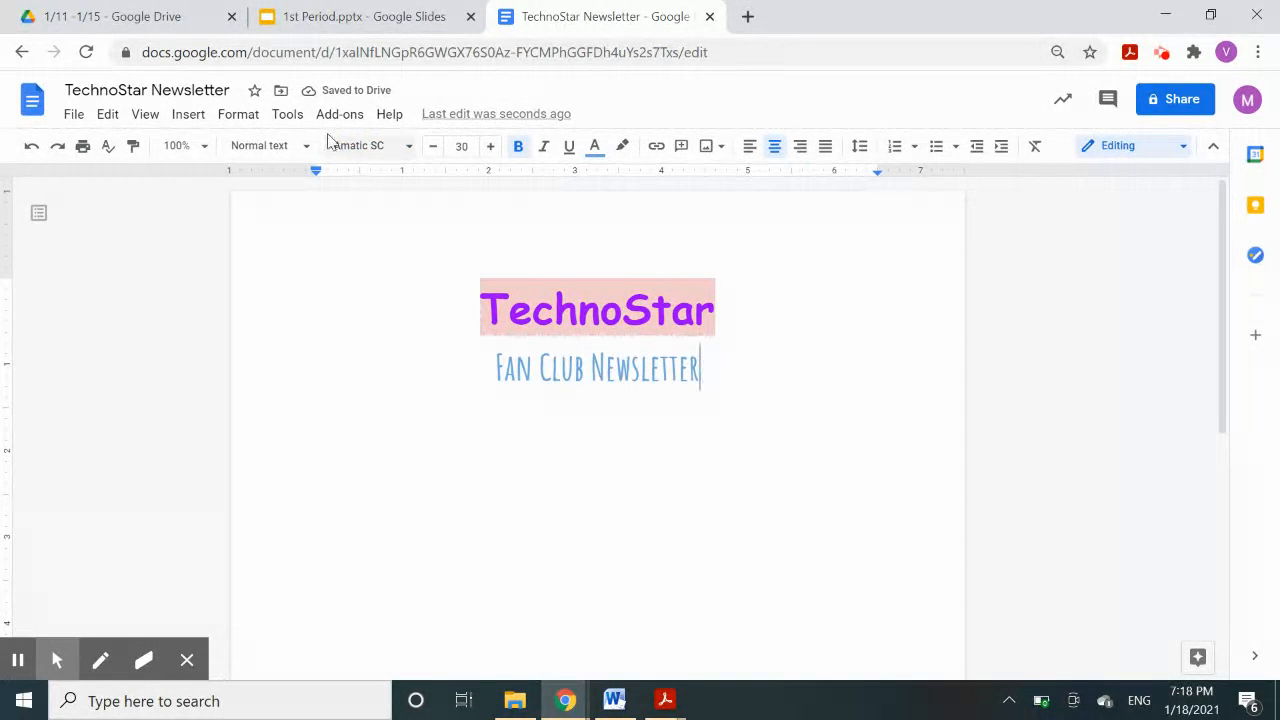
{"action": "left_click_drag", "start_coordinate": [700, 370], "coordinate": [469, 309]}
{"action": "left_click", "coordinate": [469, 309]}
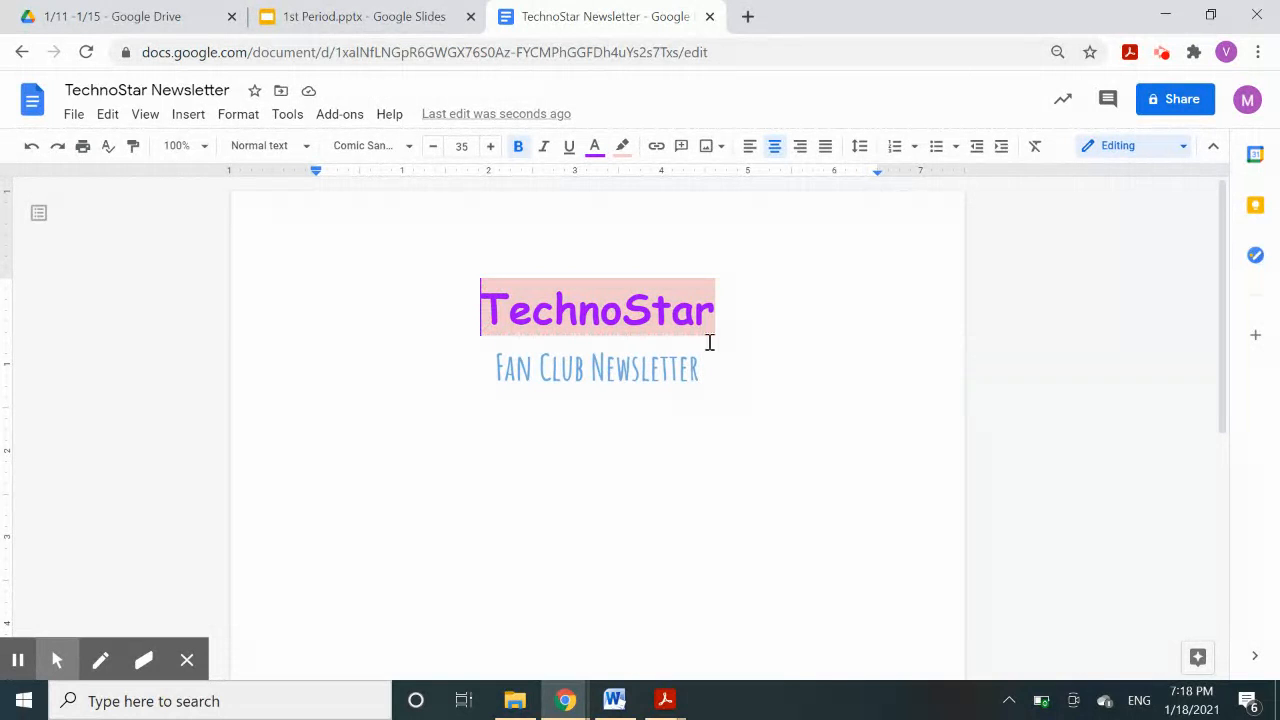
{"action": "scroll", "coordinate": [740, 460], "scroll_direction": "down", "scroll_amount": 2}
{"action": "scroll", "coordinate": [743, 488], "scroll_direction": "down", "scroll_amount": 2}
{"action": "scroll", "coordinate": [743, 488], "scroll_direction": "up", "scroll_amount": 2}
{"action": "scroll", "coordinate": [777, 314], "scroll_direction": "up", "scroll_amount": 2}
{"action": "scroll", "coordinate": [771, 416], "scroll_direction": "down", "scroll_amount": 2}
{"action": "scroll", "coordinate": [773, 417], "scroll_direction": "down", "scroll_amount": 1}
{"action": "scroll", "coordinate": [773, 417], "scroll_direction": "up", "scroll_amount": 2}
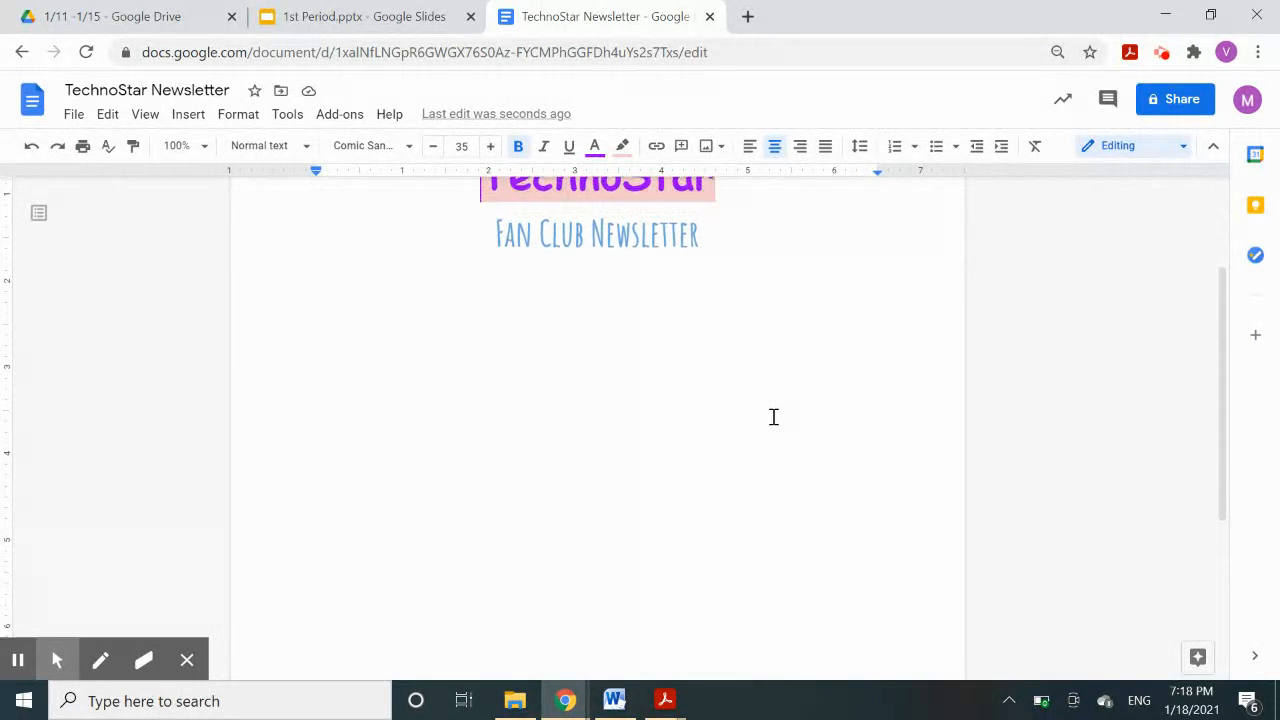
{"action": "scroll", "coordinate": [767, 324], "scroll_direction": "up", "scroll_amount": 1}
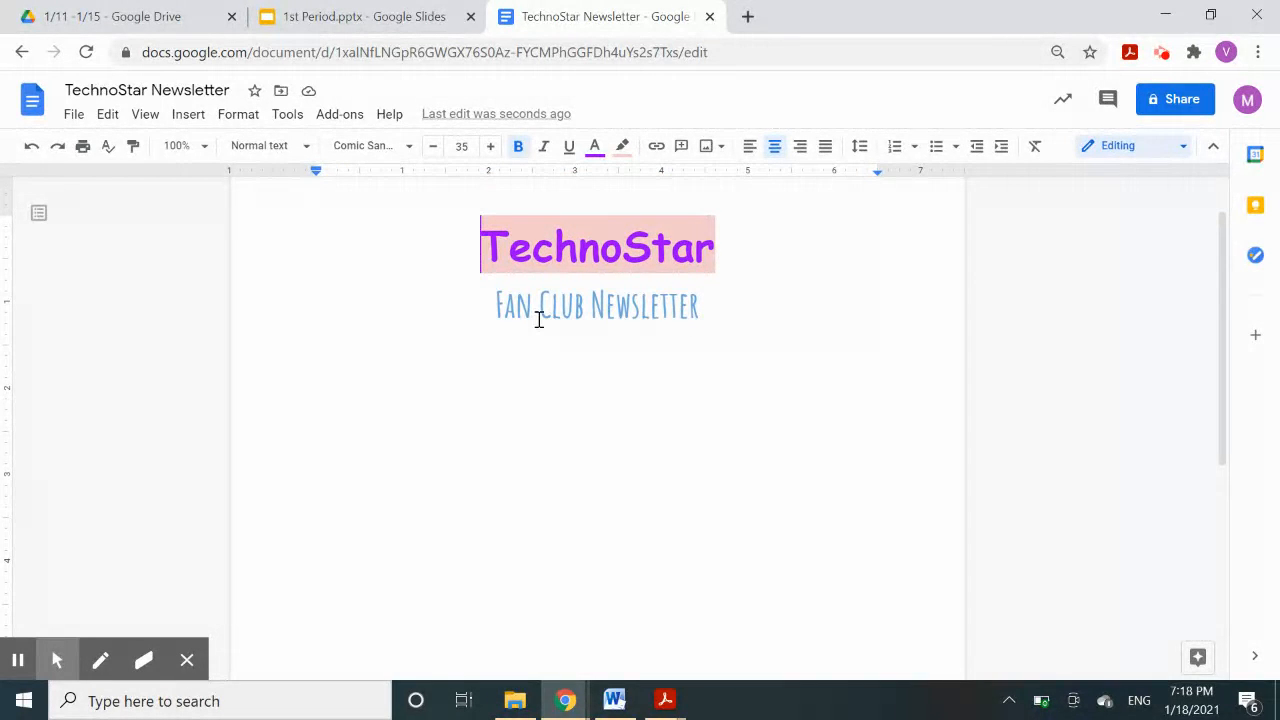
- Add a left-aligned line reading "Attention pop music fans!" below the "Fan Club Newsletter" heading
{"action": "left_click", "coordinate": [697, 315]}
{"action": "key", "text": "Return"}
{"action": "left_click", "coordinate": [750, 150]}
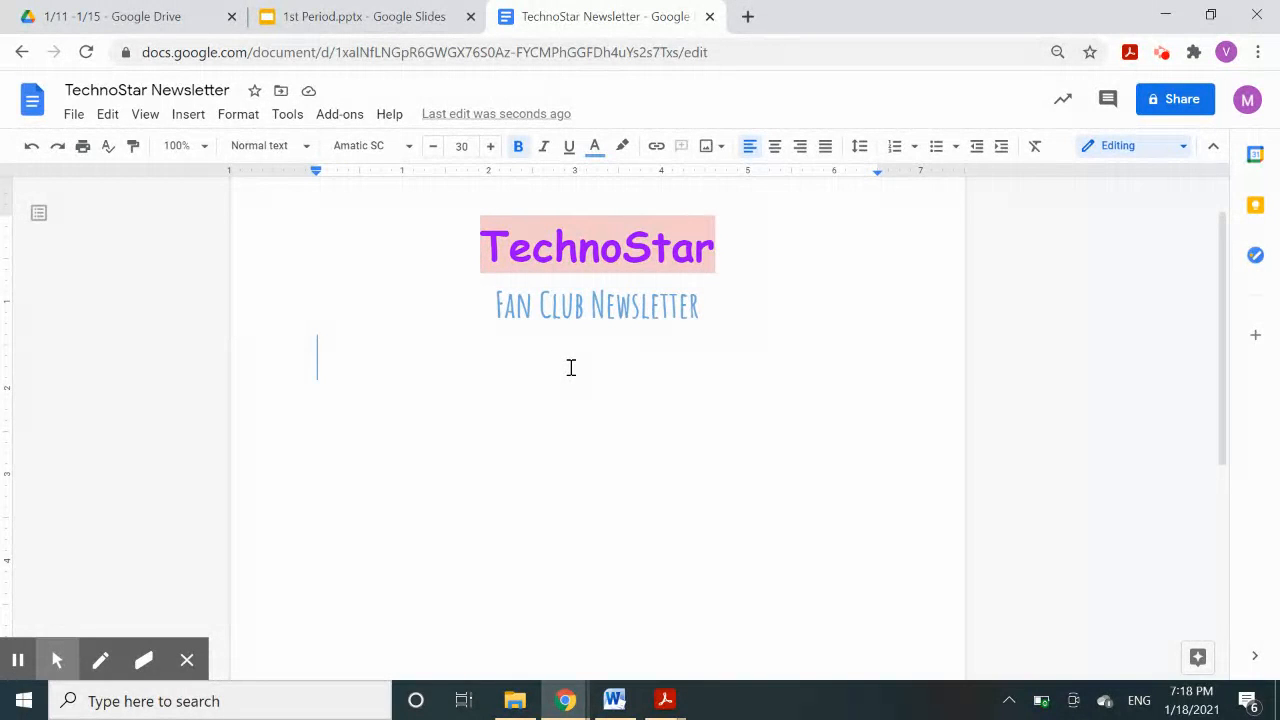
{"action": "type", "text": "Atten"}
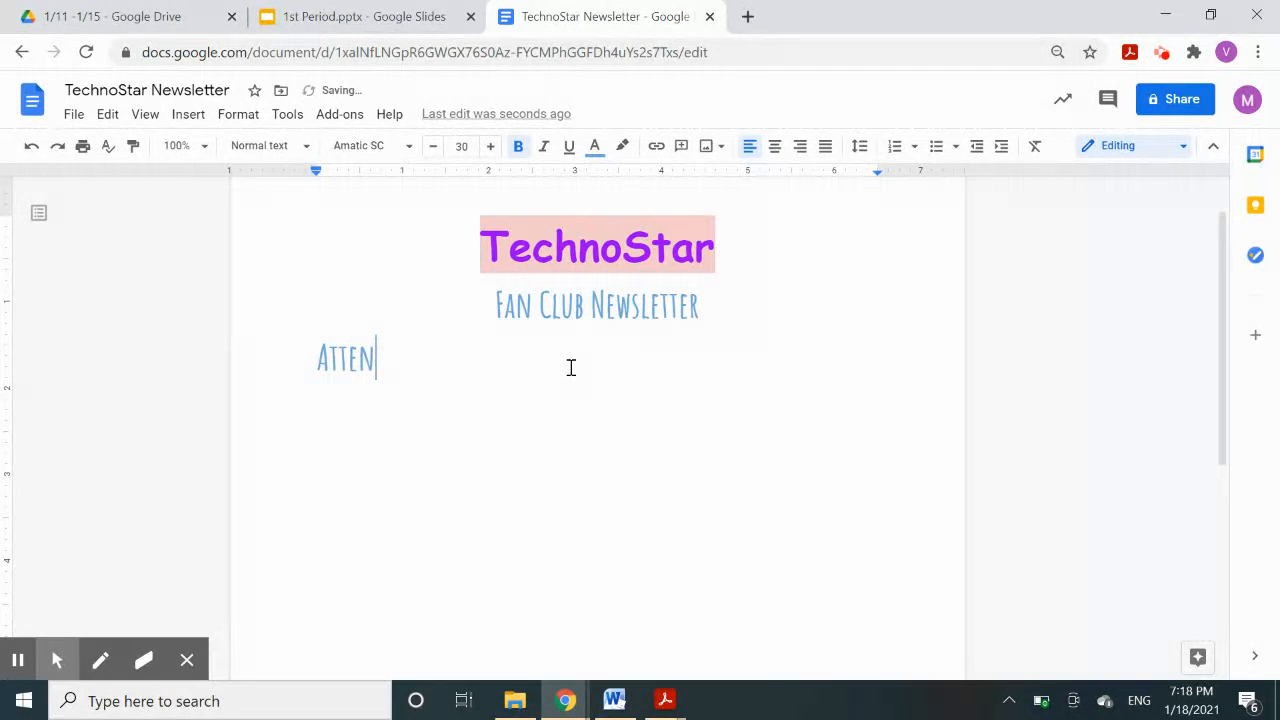
{"action": "type", "text": "tion pop music"}
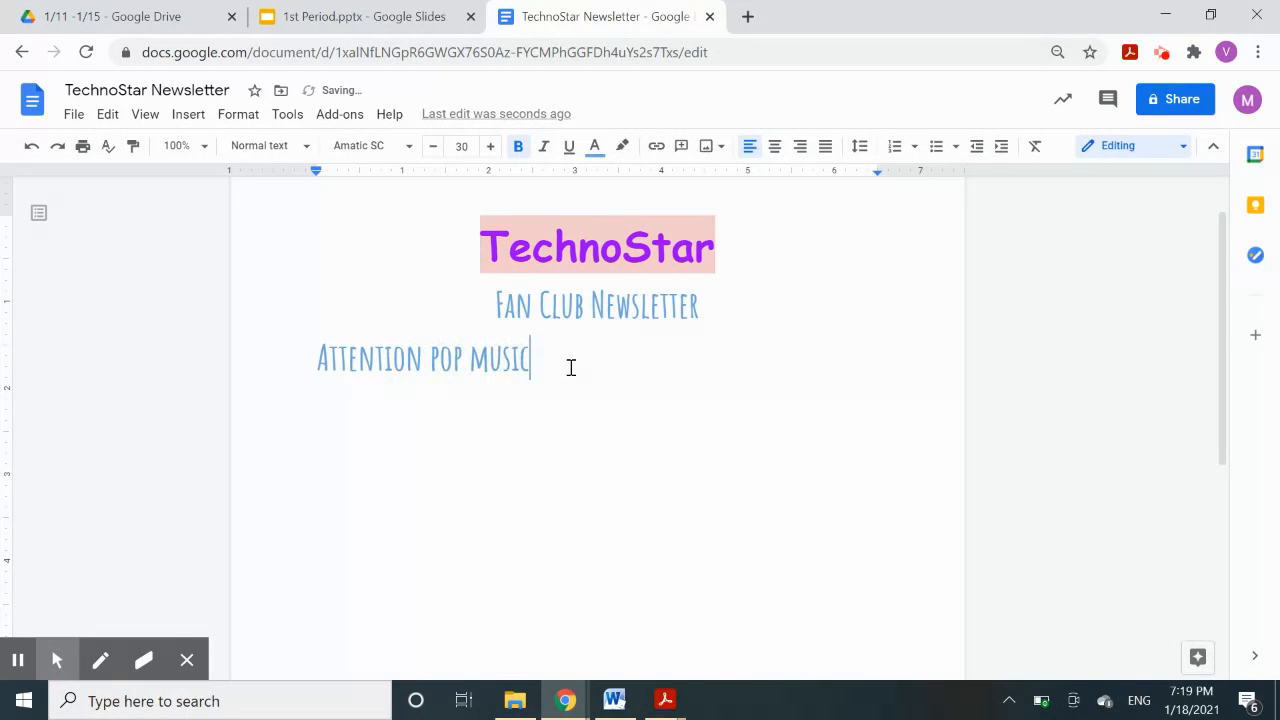
{"action": "type", "text": " Fans!"}
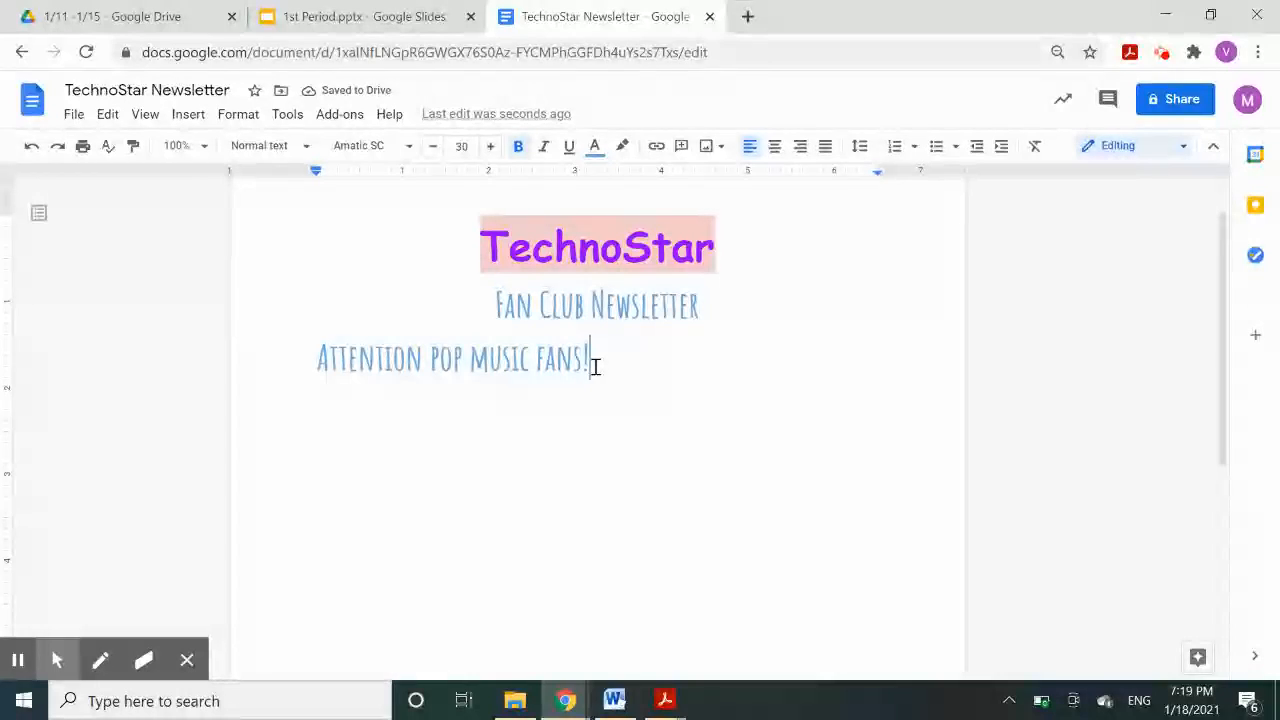
- Format the "Attention pop music fans!" line in Comic Sans MS at font size 24
{"action": "left_click_drag", "start_coordinate": [594, 366], "coordinate": [319, 362]}
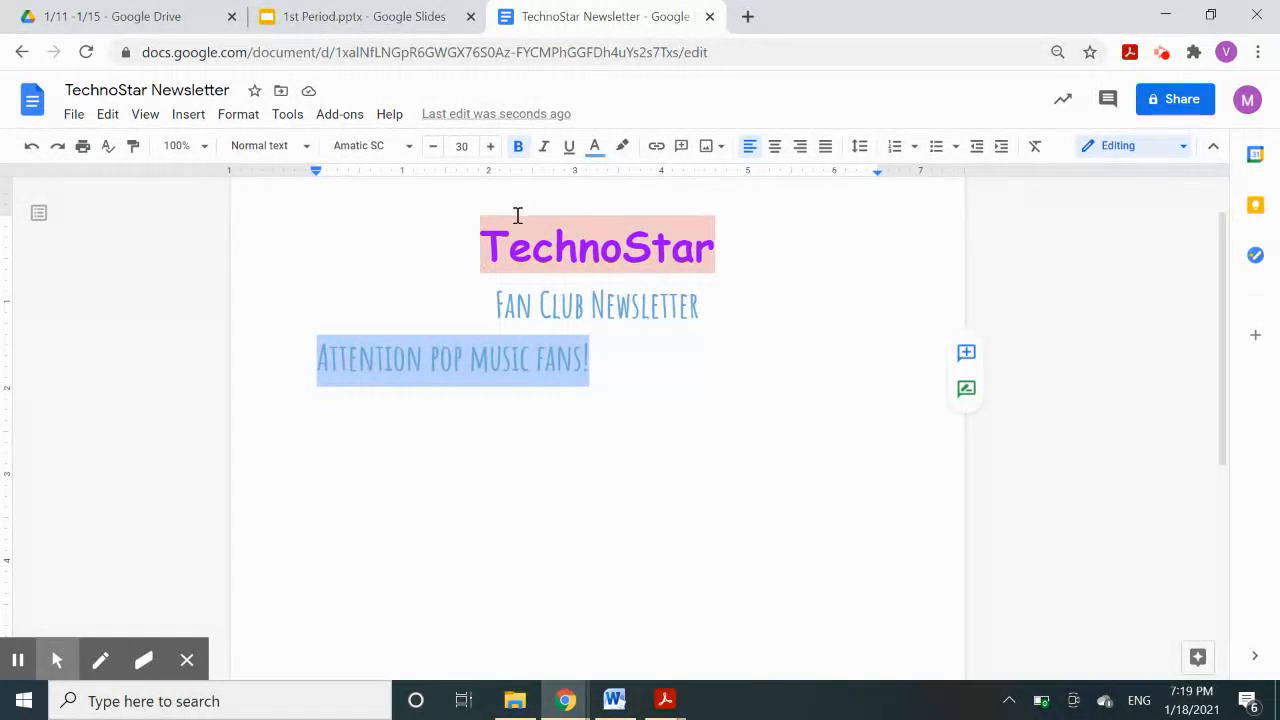
{"action": "left_click", "coordinate": [387, 150]}
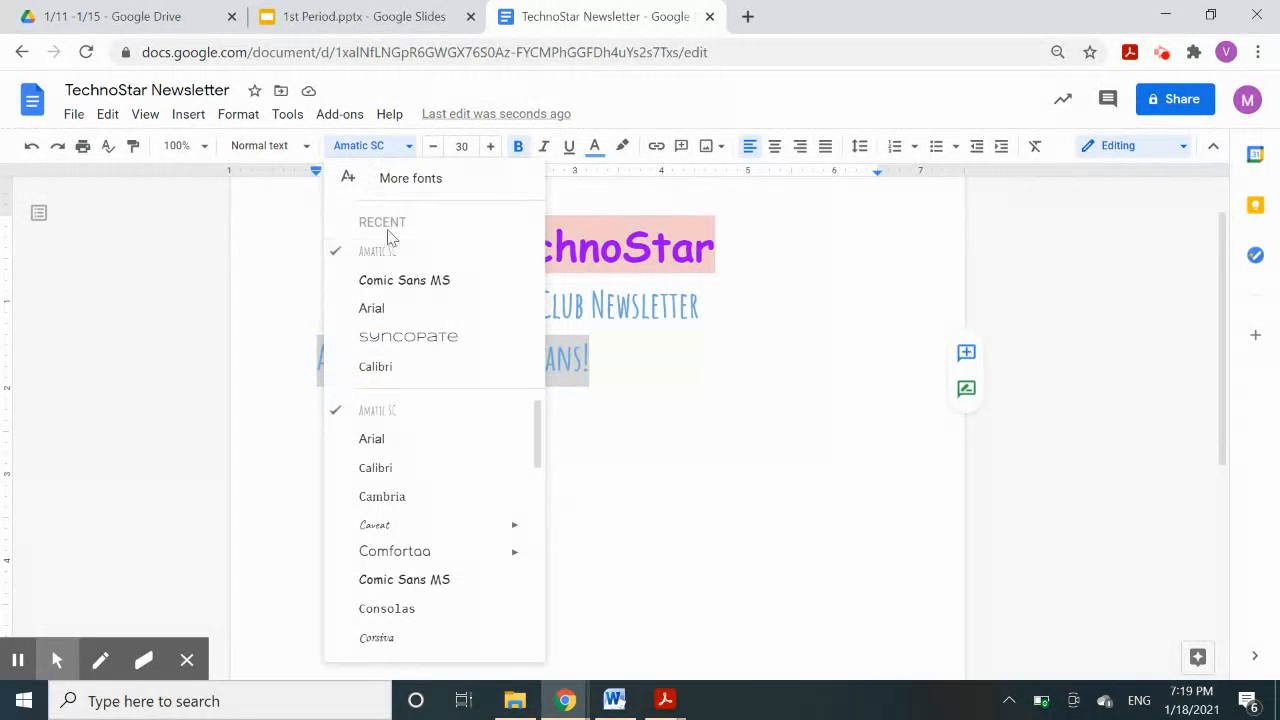
{"action": "left_click", "coordinate": [421, 284]}
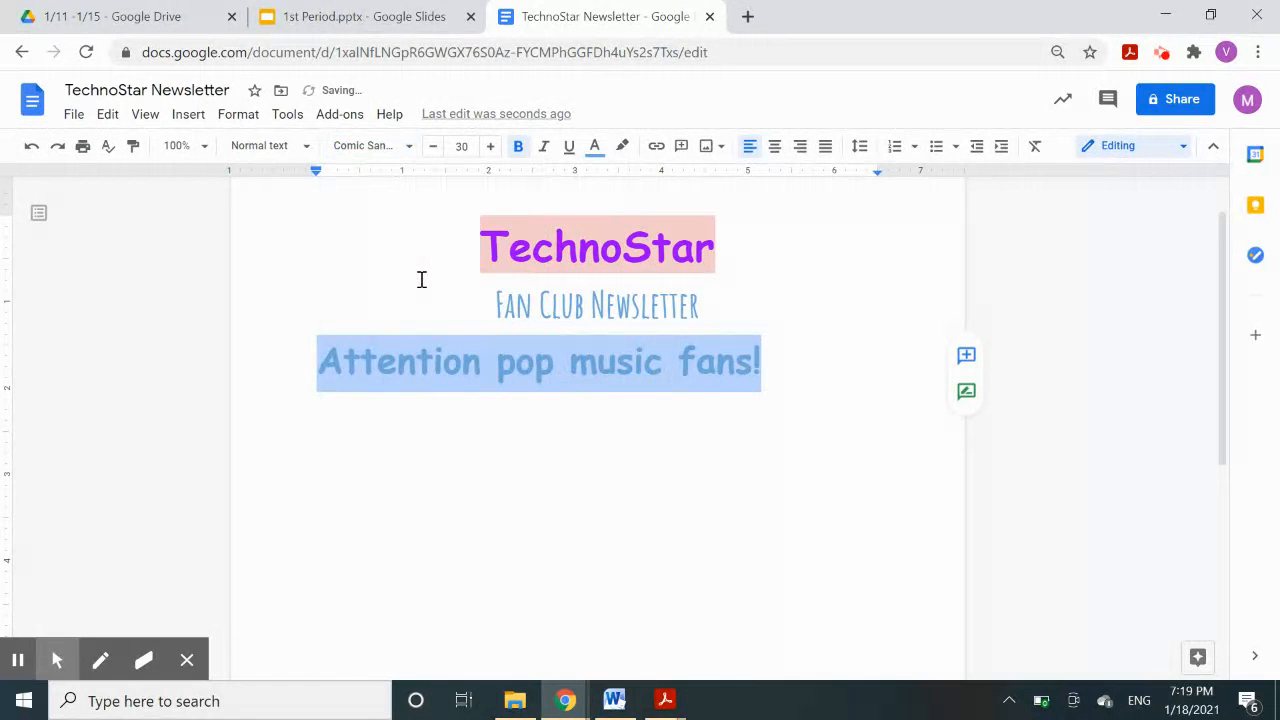
{"action": "left_click", "coordinate": [433, 155]}
{"action": "left_click", "coordinate": [433, 155]}
{"action": "left_click", "coordinate": [433, 155]}
{"action": "left_click", "coordinate": [433, 155]}
{"action": "left_click", "coordinate": [433, 155]}
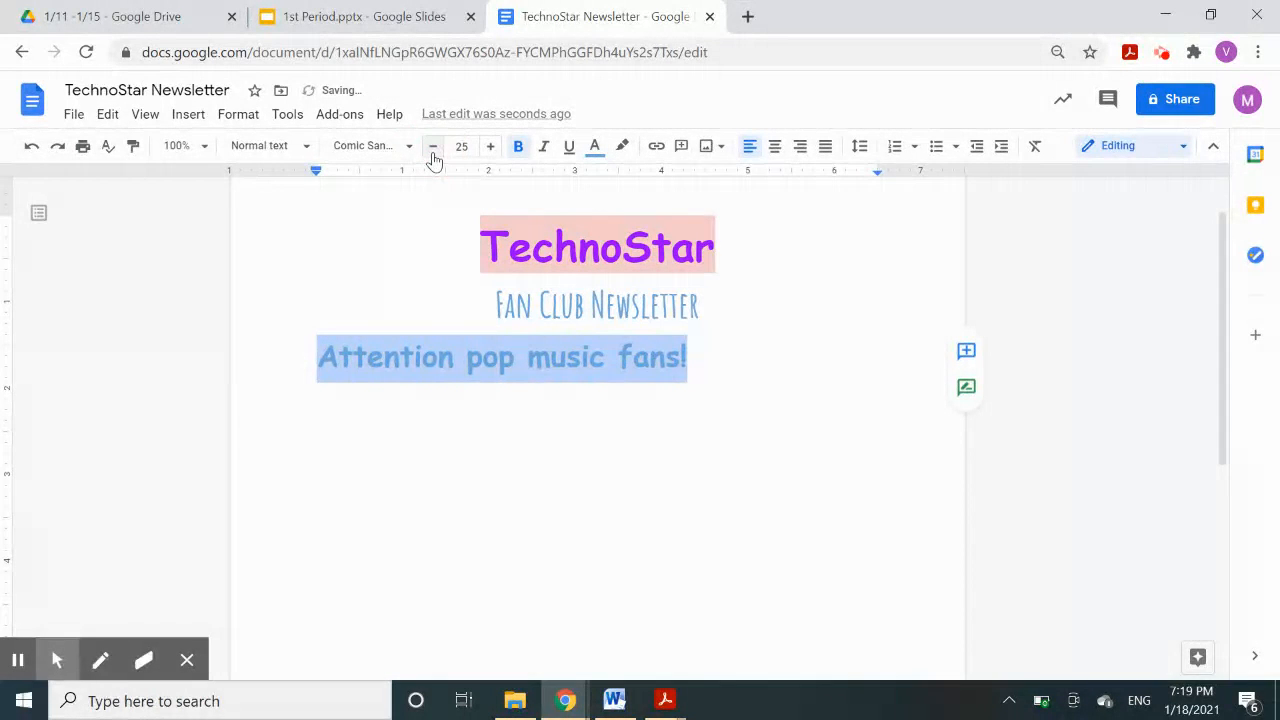
{"action": "left_click", "coordinate": [433, 155]}
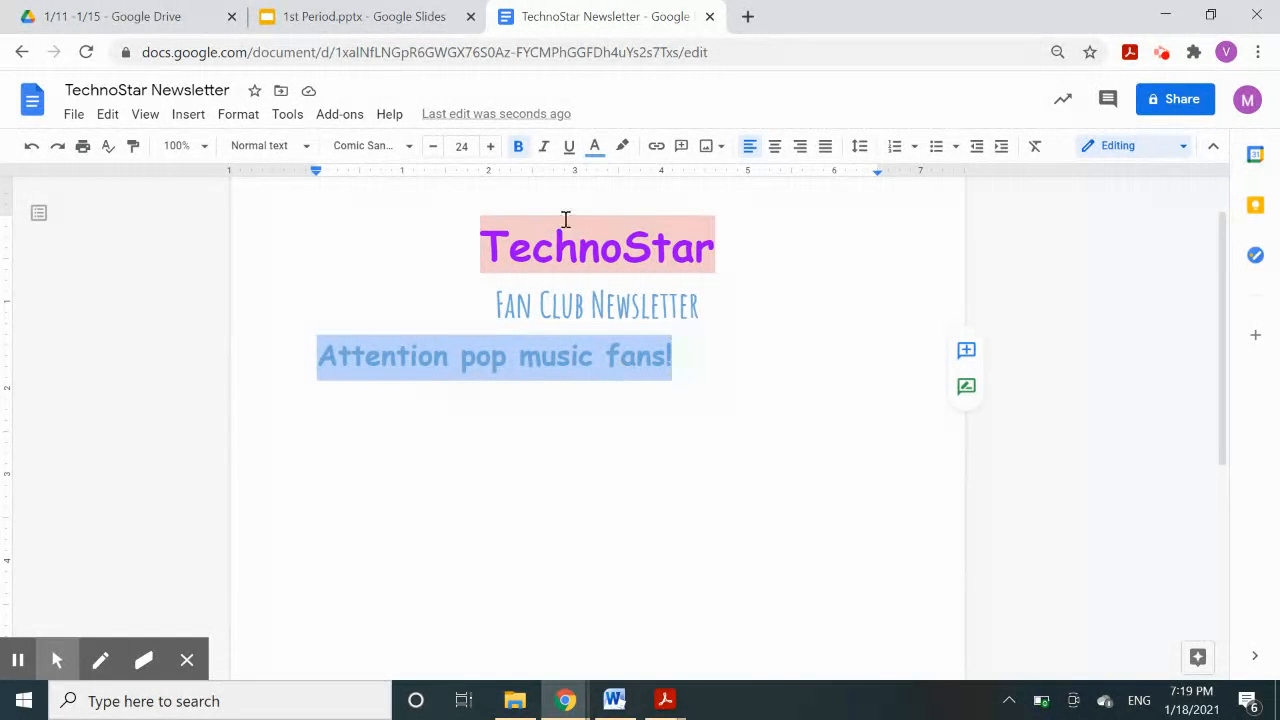
- Italicize the "Attention pop music fans!" line, comparing it with and without italics
{"action": "left_click", "coordinate": [544, 148]}
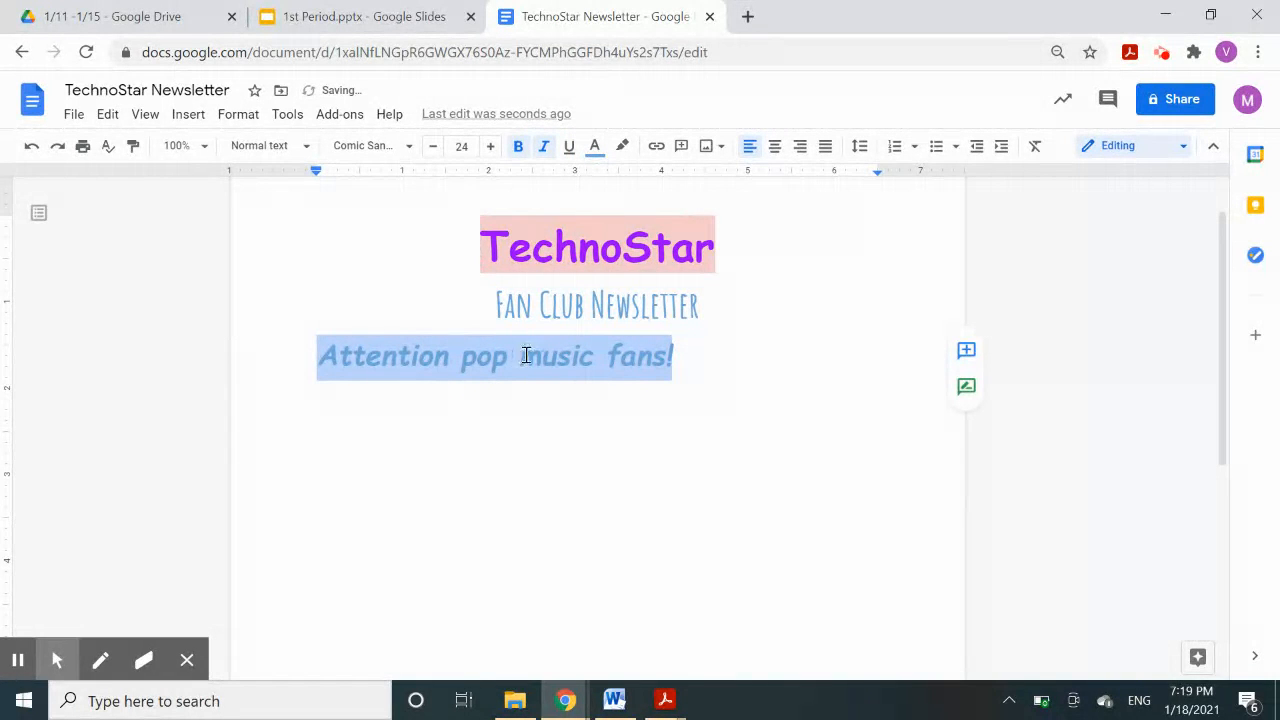
{"action": "left_click", "coordinate": [545, 152]}
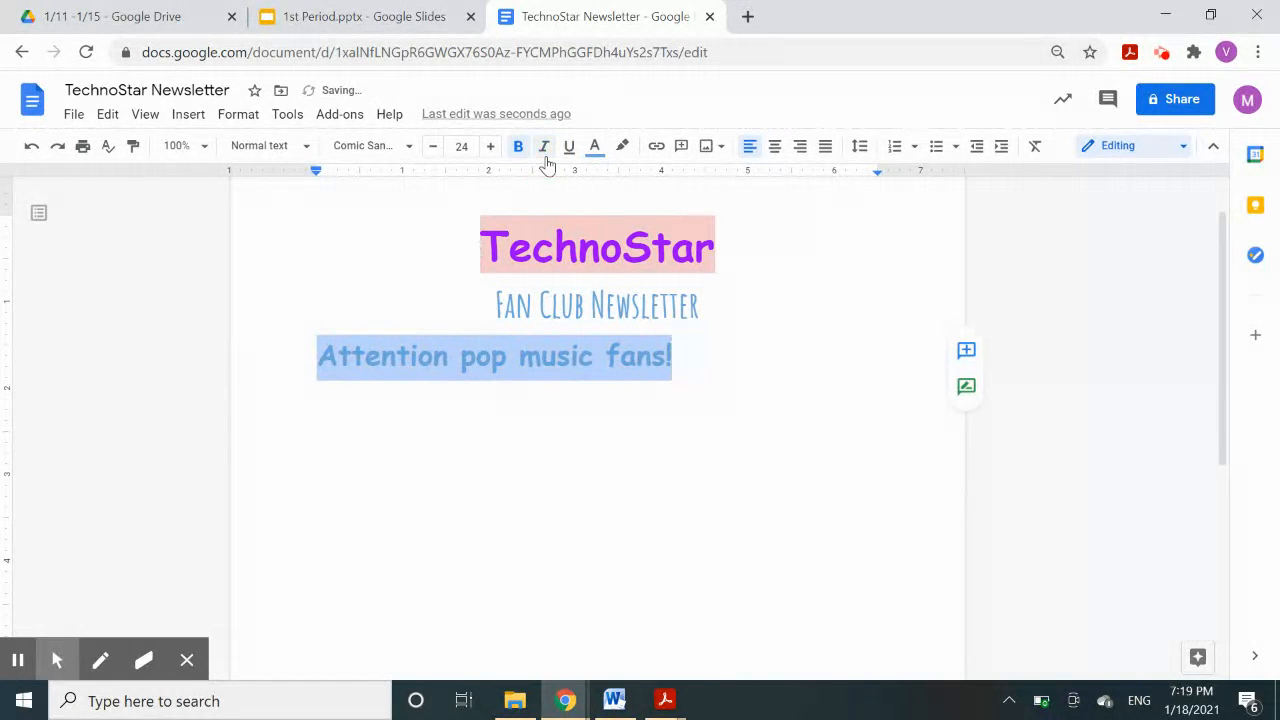
{"action": "left_click", "coordinate": [546, 160]}
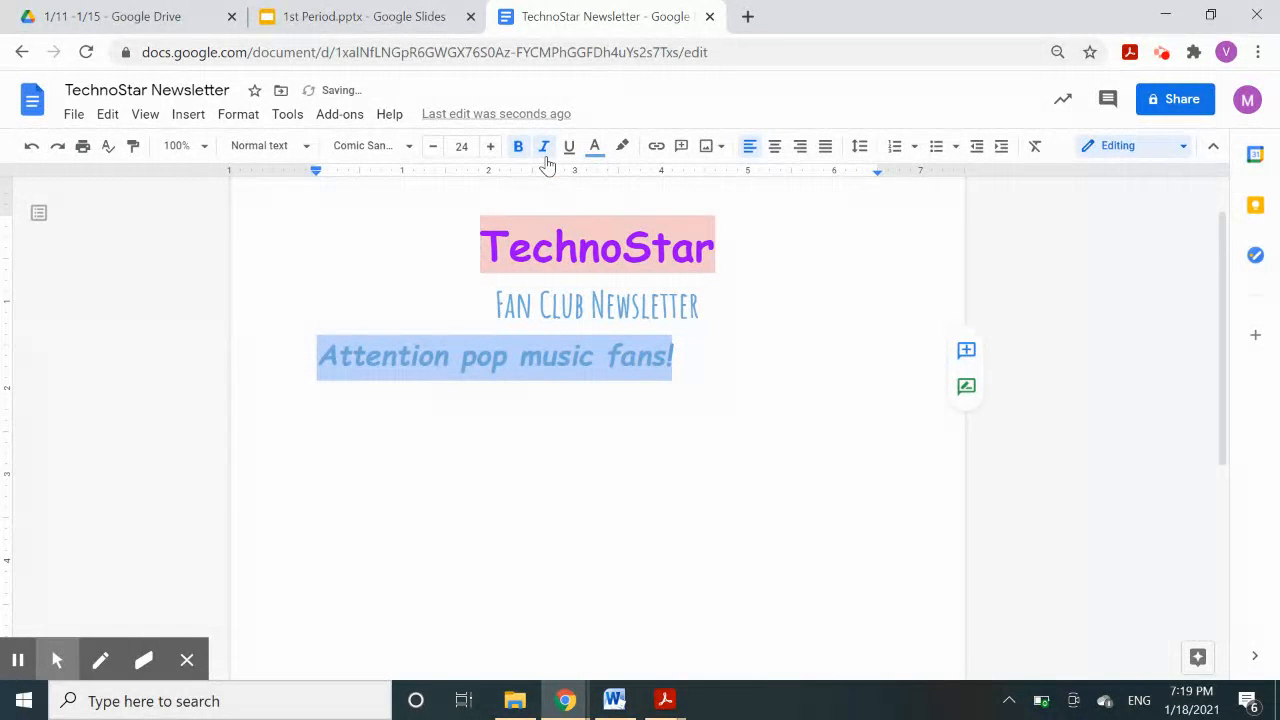
{"action": "left_click", "coordinate": [676, 380]}
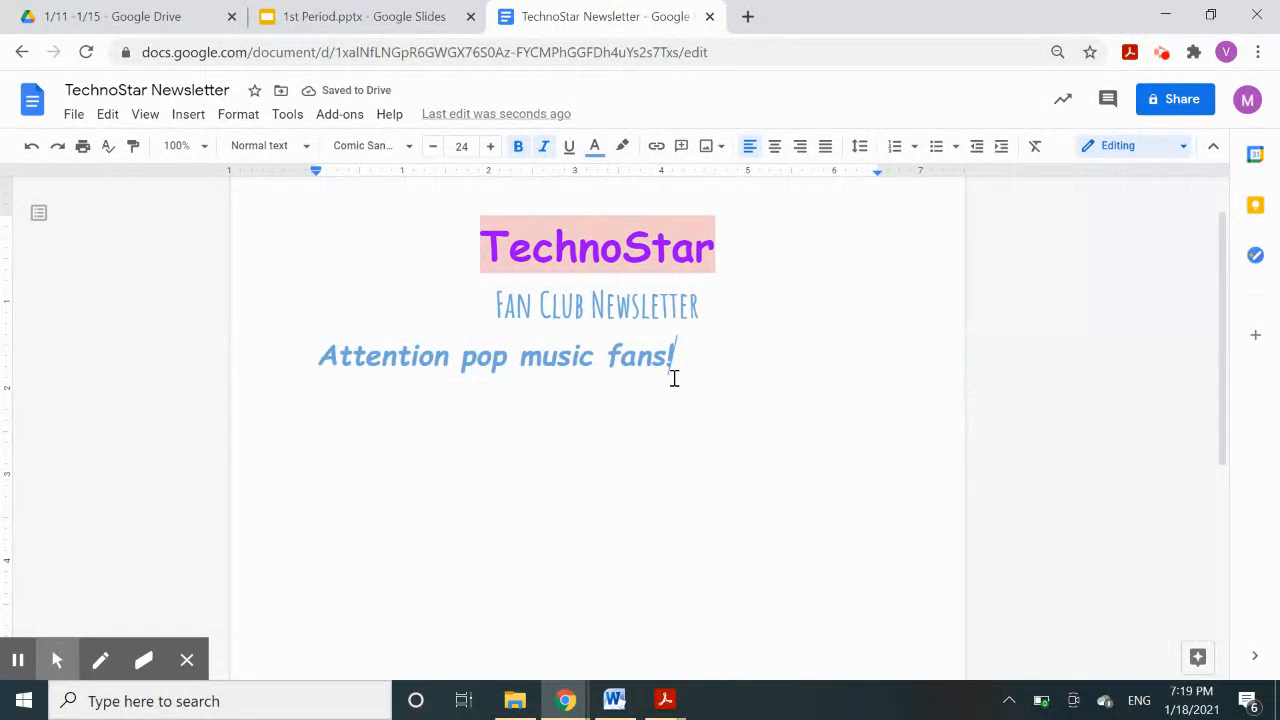
- Change the text color of the "Attention pop music fans!" line to black
{"action": "left_click_drag", "start_coordinate": [686, 355], "coordinate": [320, 354]}
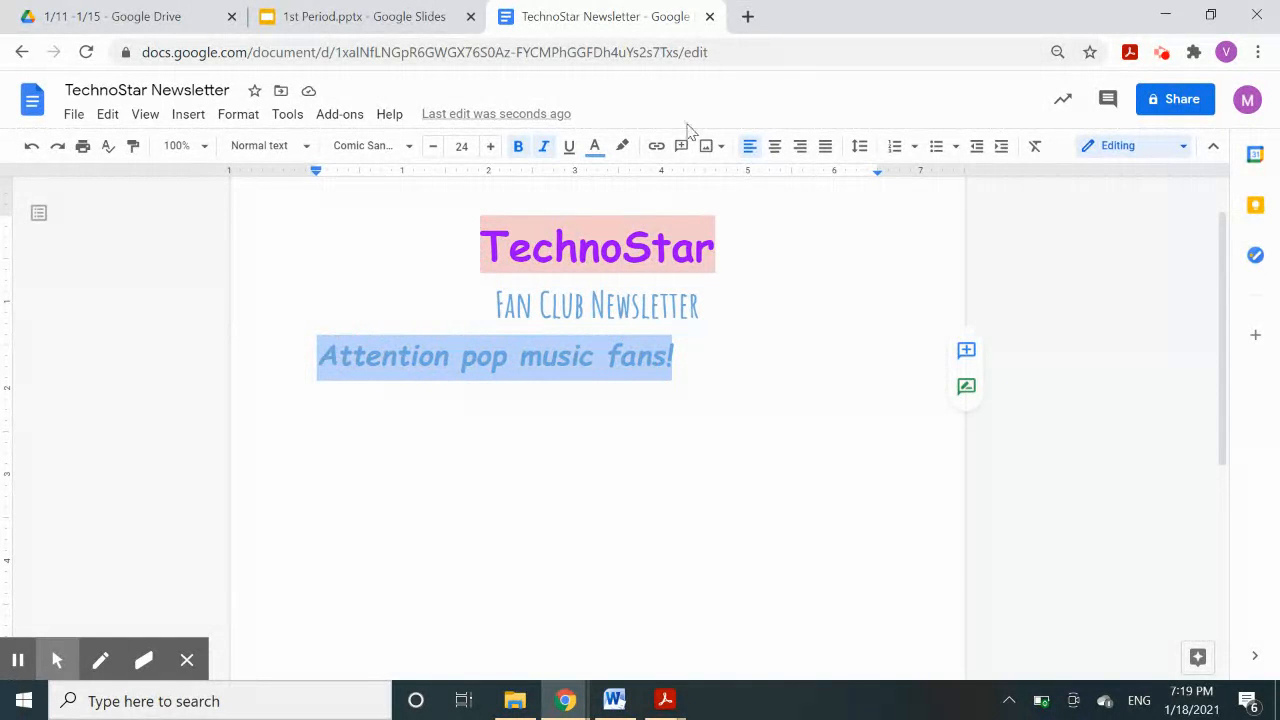
{"action": "left_click", "coordinate": [594, 148]}
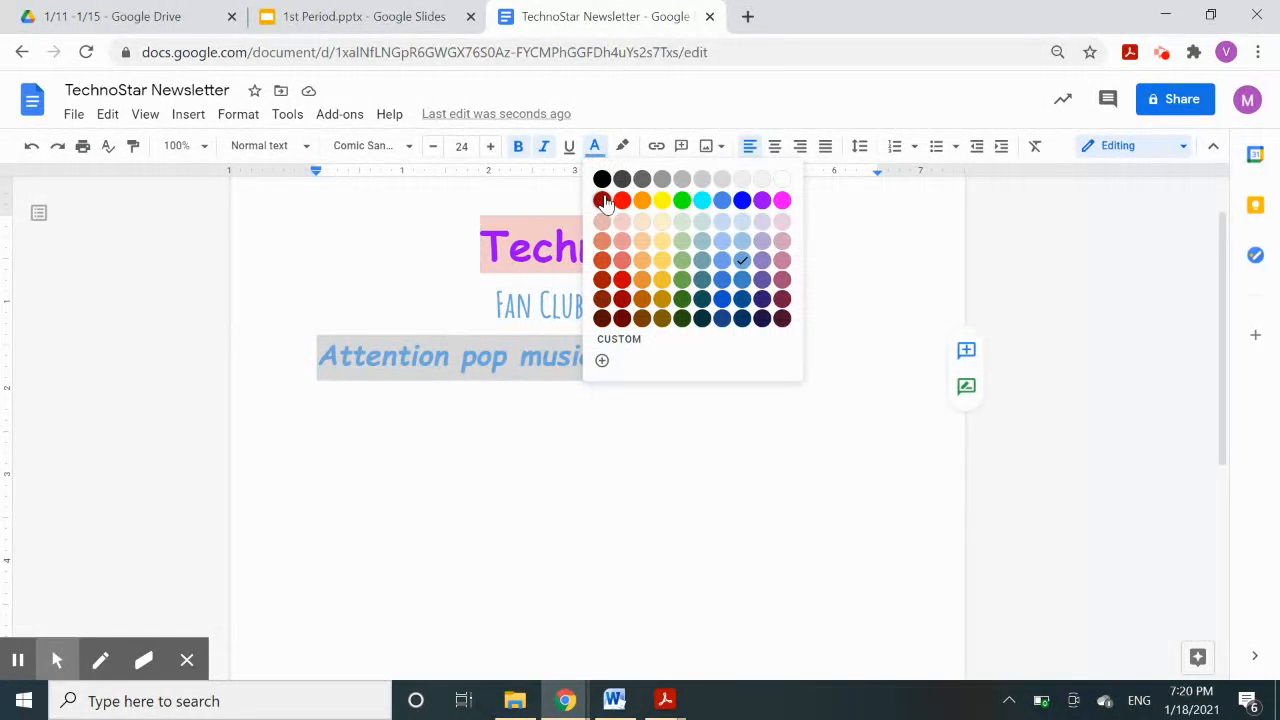
{"action": "left_click", "coordinate": [601, 180]}
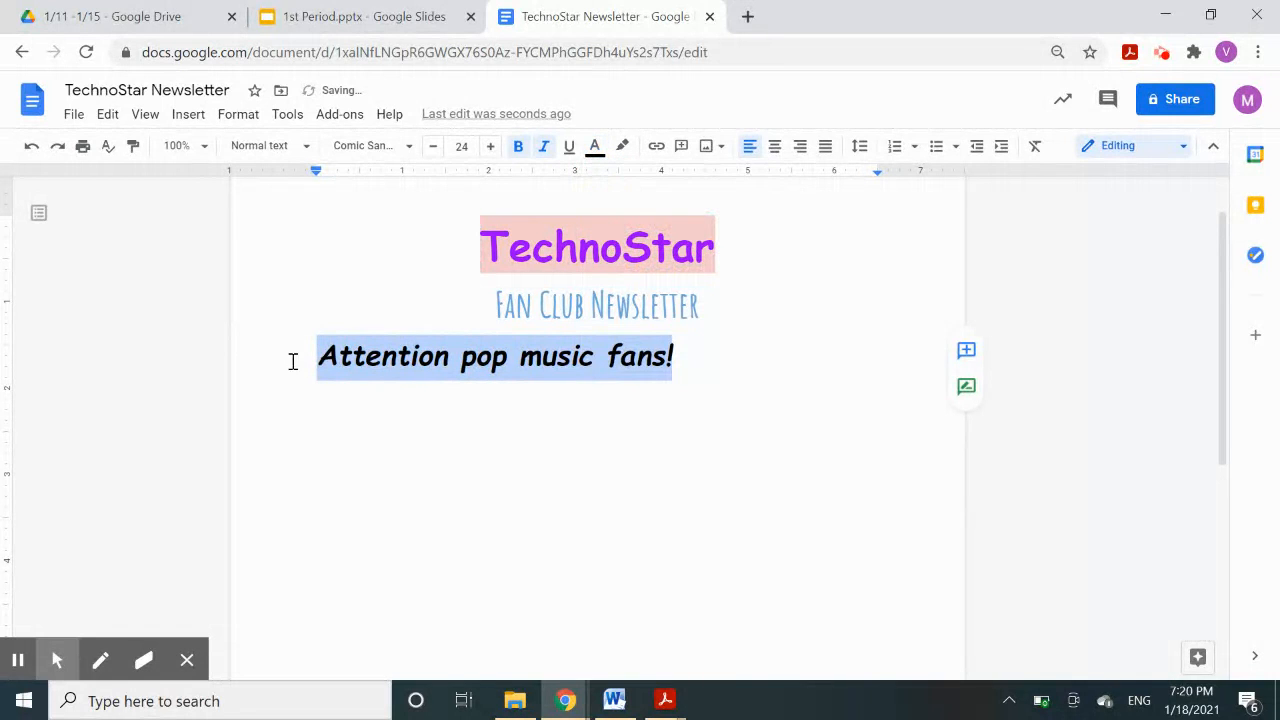
{"action": "left_click", "coordinate": [678, 366]}
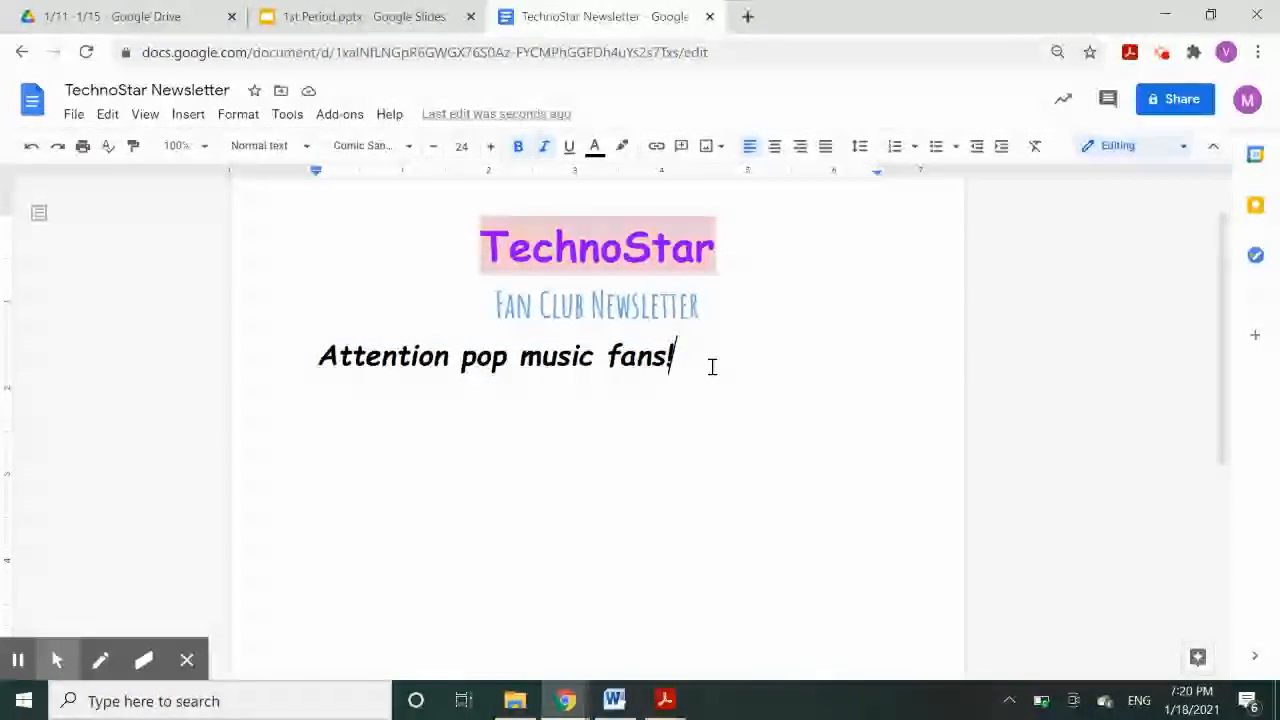
- Add the line "In this issue:" below the attention line, leaving one blank line between them
{"action": "key", "text": "Return"}
{"action": "key", "text": "Return"}
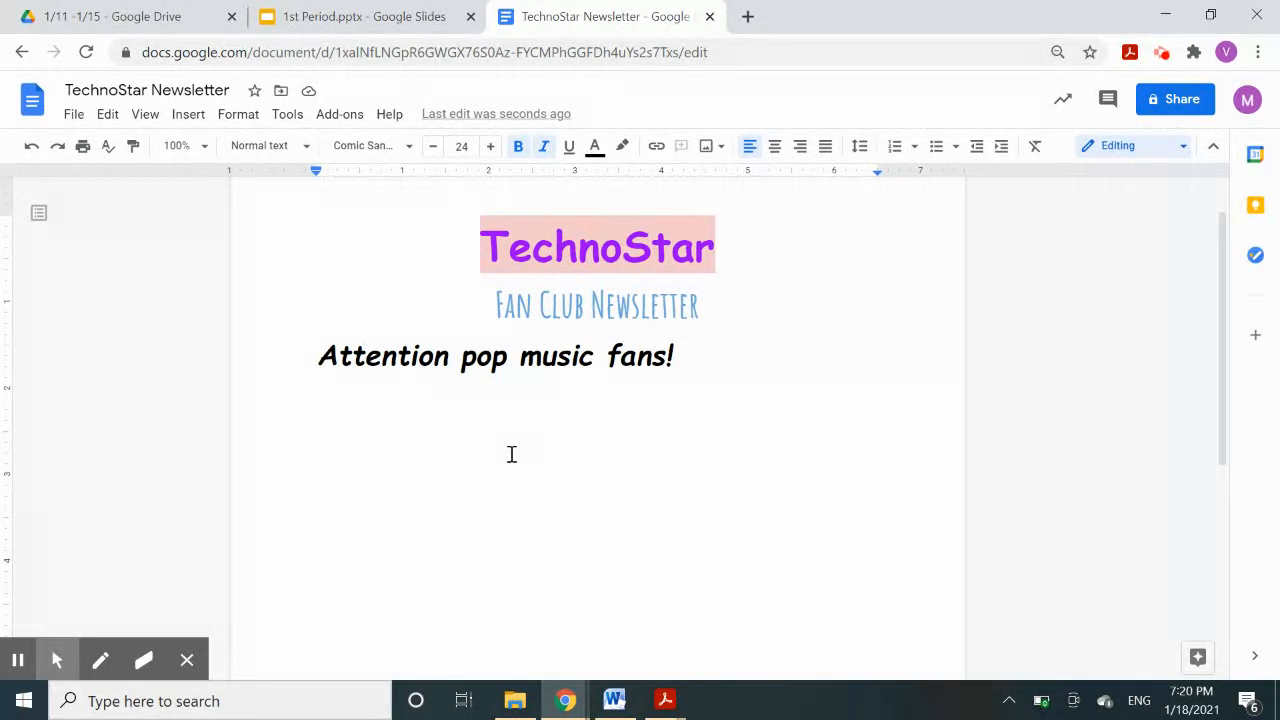
{"action": "type", "text": "In t"}
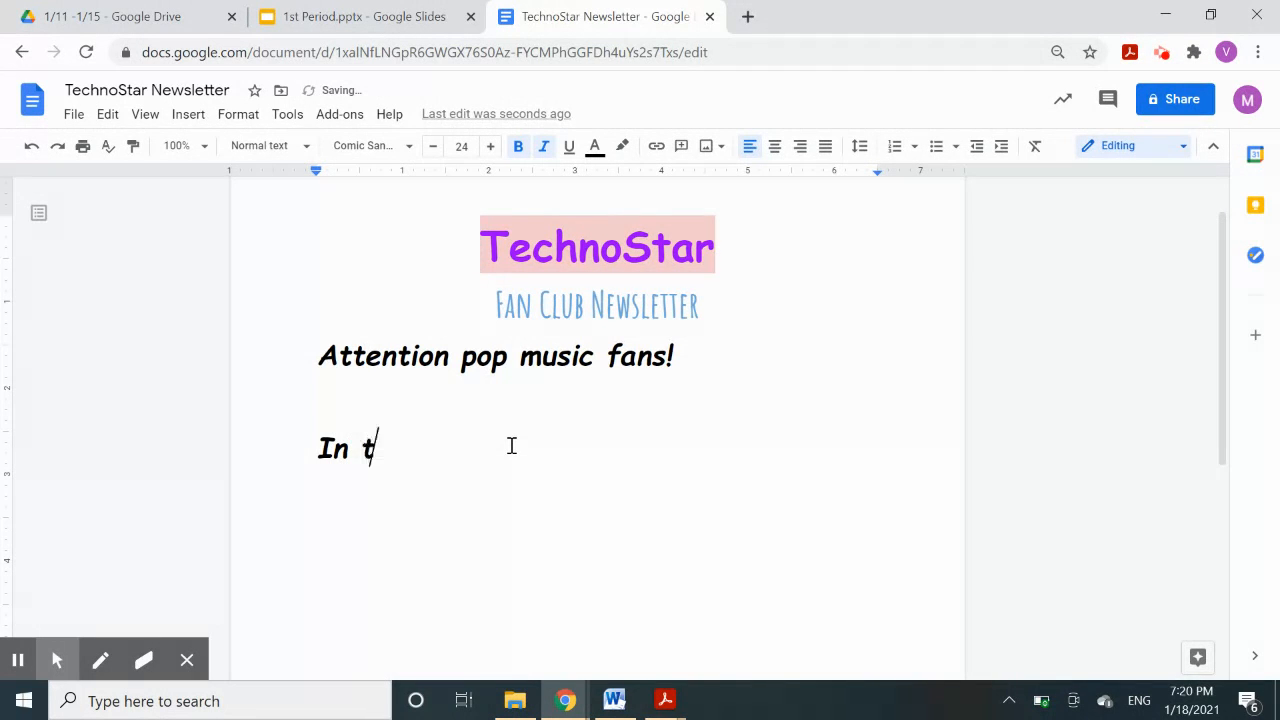
{"action": "type", "text": "his issue"}
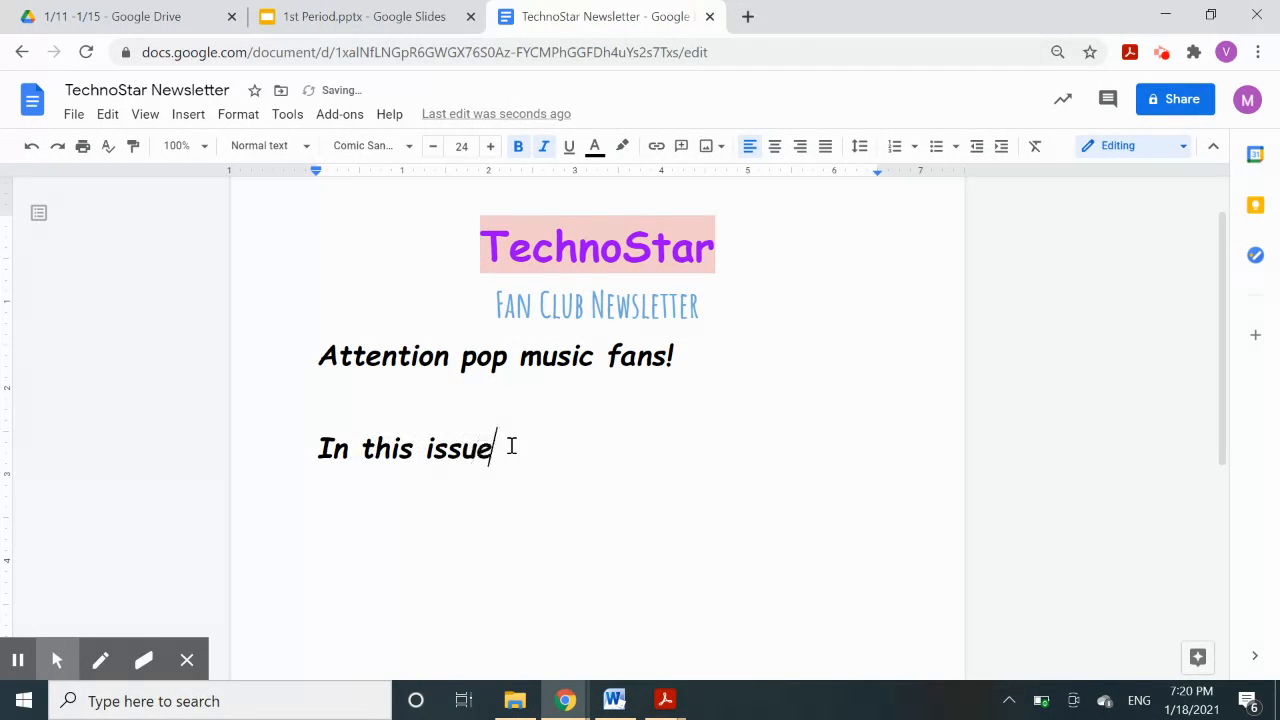
{"action": "type", "text": ":"}
- Change the text color of the "In this issue:" line to purple
{"action": "left_click", "coordinate": [515, 449]}
{"action": "left_click", "coordinate": [515, 449]}
{"action": "left_click_drag", "start_coordinate": [508, 449], "coordinate": [316, 448]}
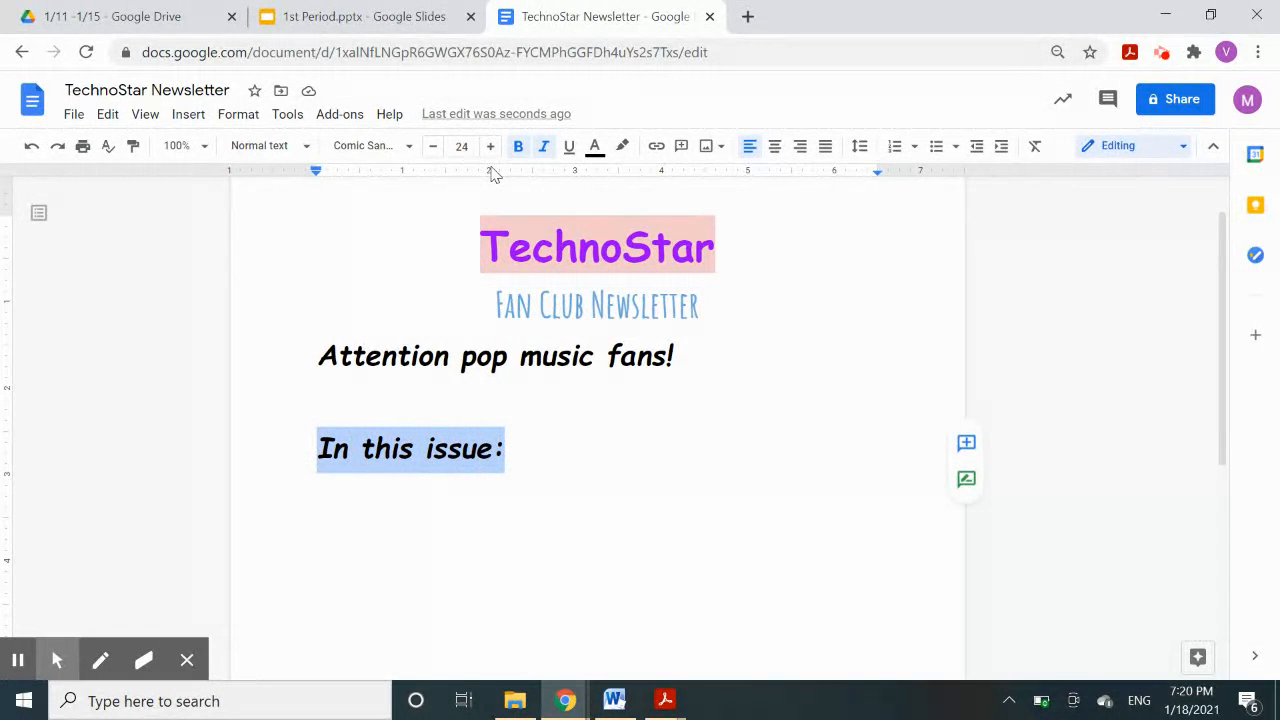
{"action": "left_click", "coordinate": [597, 148]}
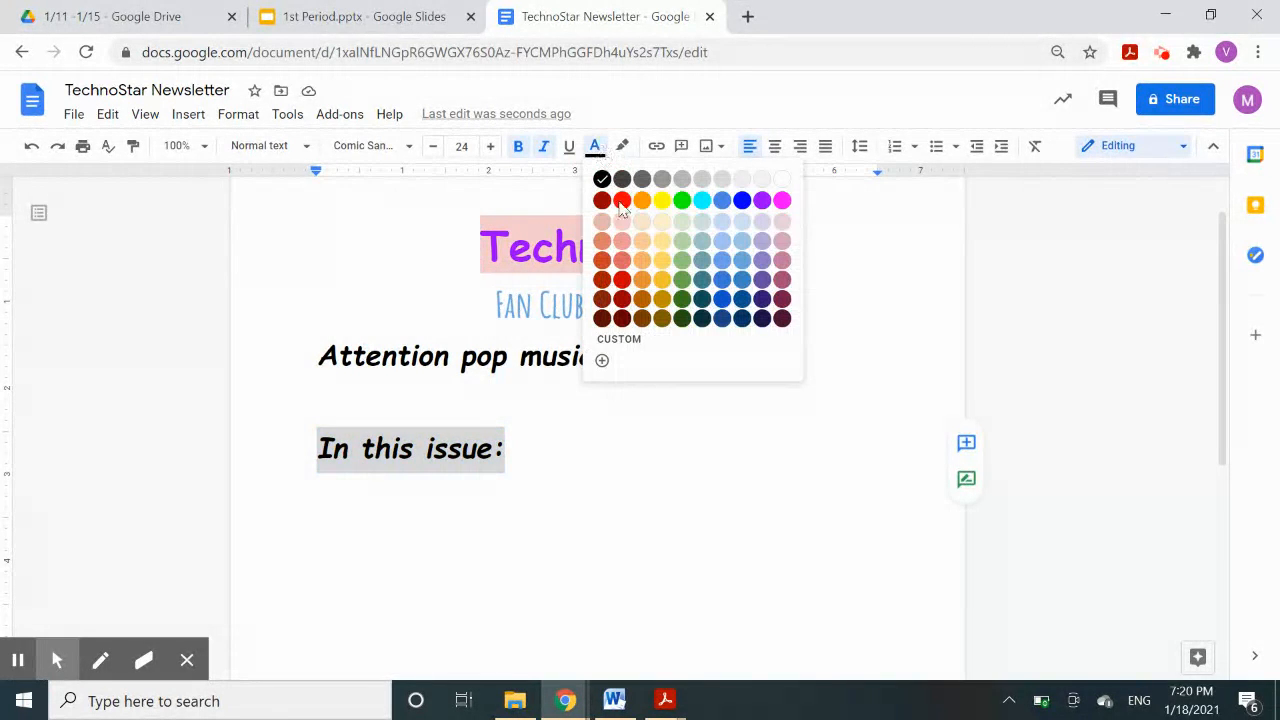
{"action": "left_click", "coordinate": [763, 194]}
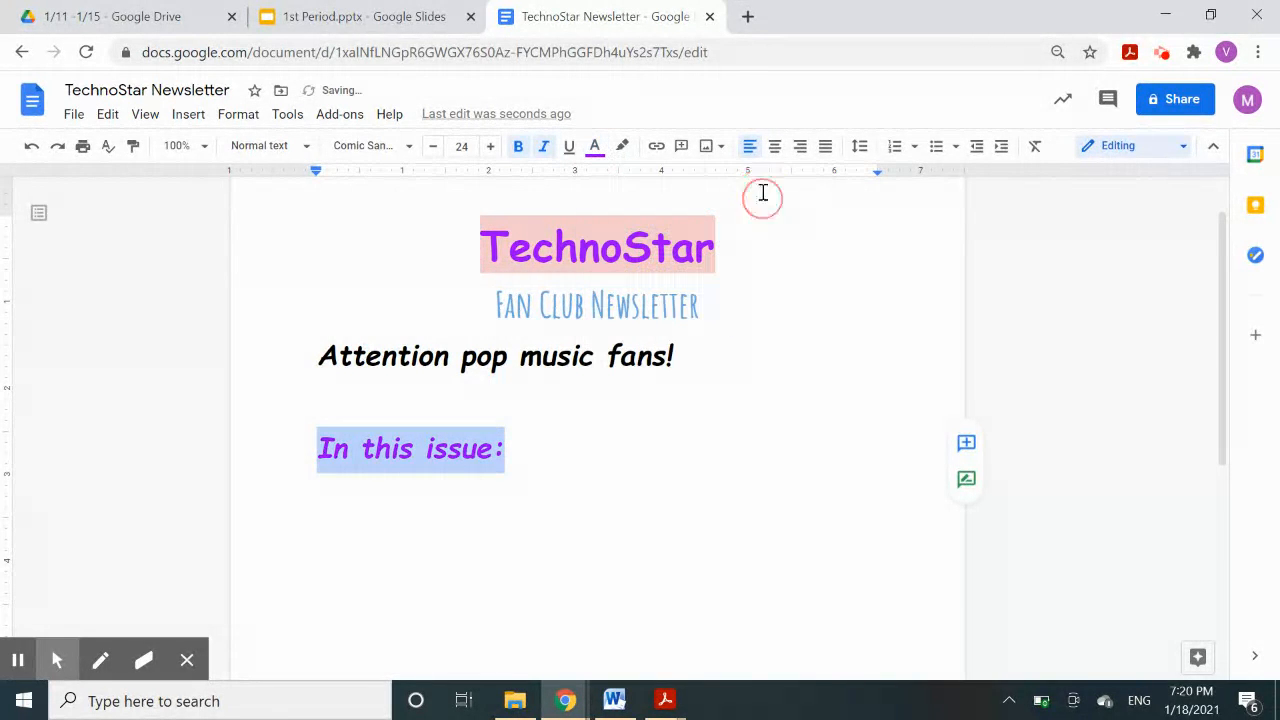
- Remove the italics from the "In this issue:" line and underline it instead
{"action": "left_click", "coordinate": [543, 148]}
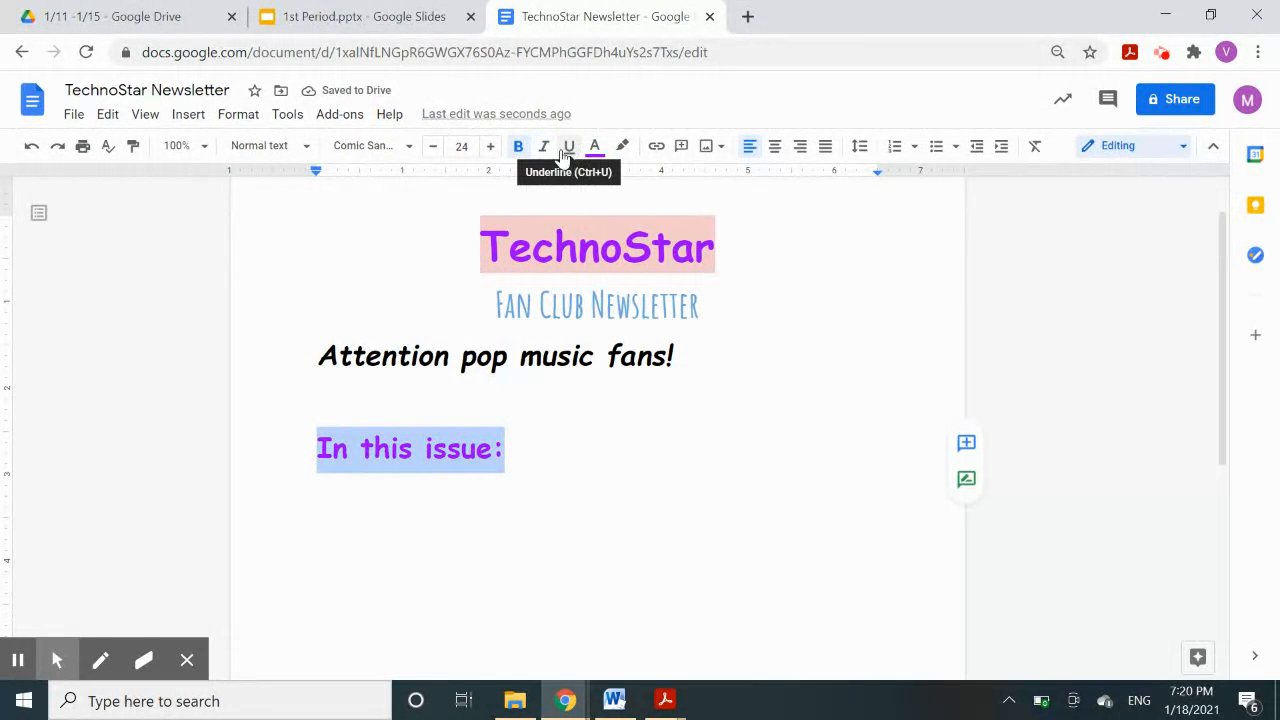
{"action": "left_click", "coordinate": [568, 148]}
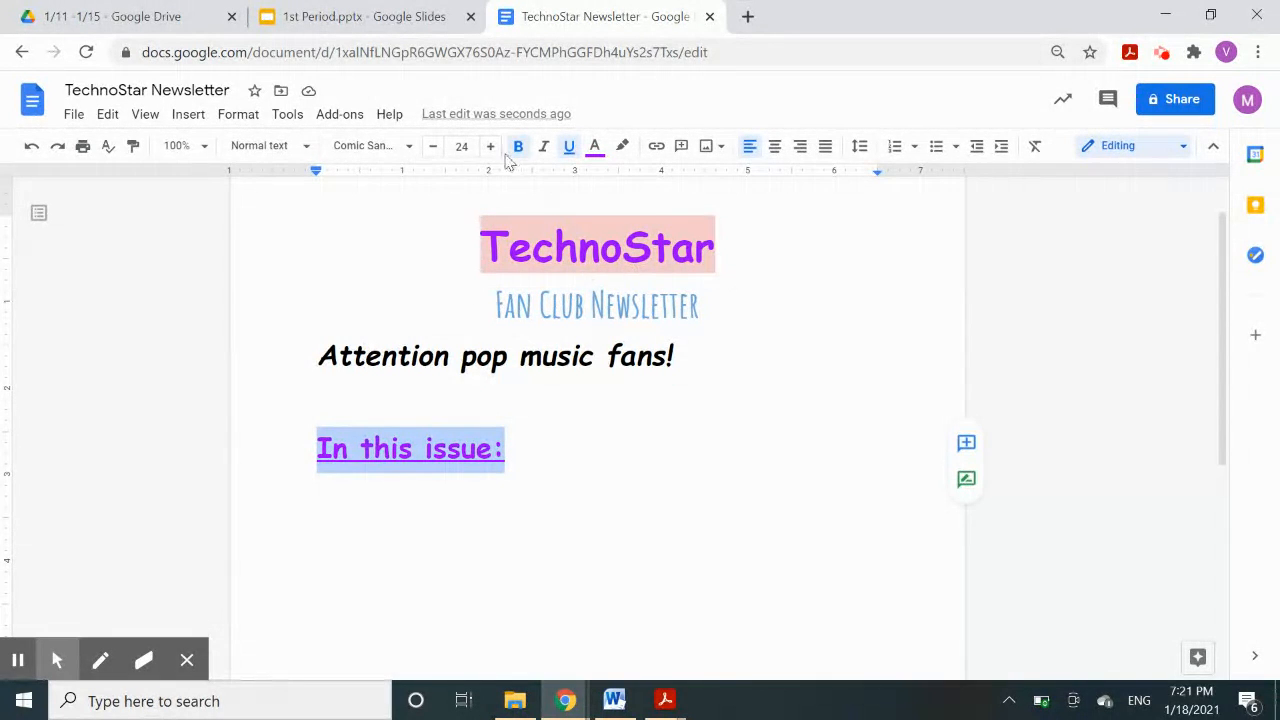
- Reduce the font size of the "In this issue:" line to 22
{"action": "left_click", "coordinate": [435, 149]}
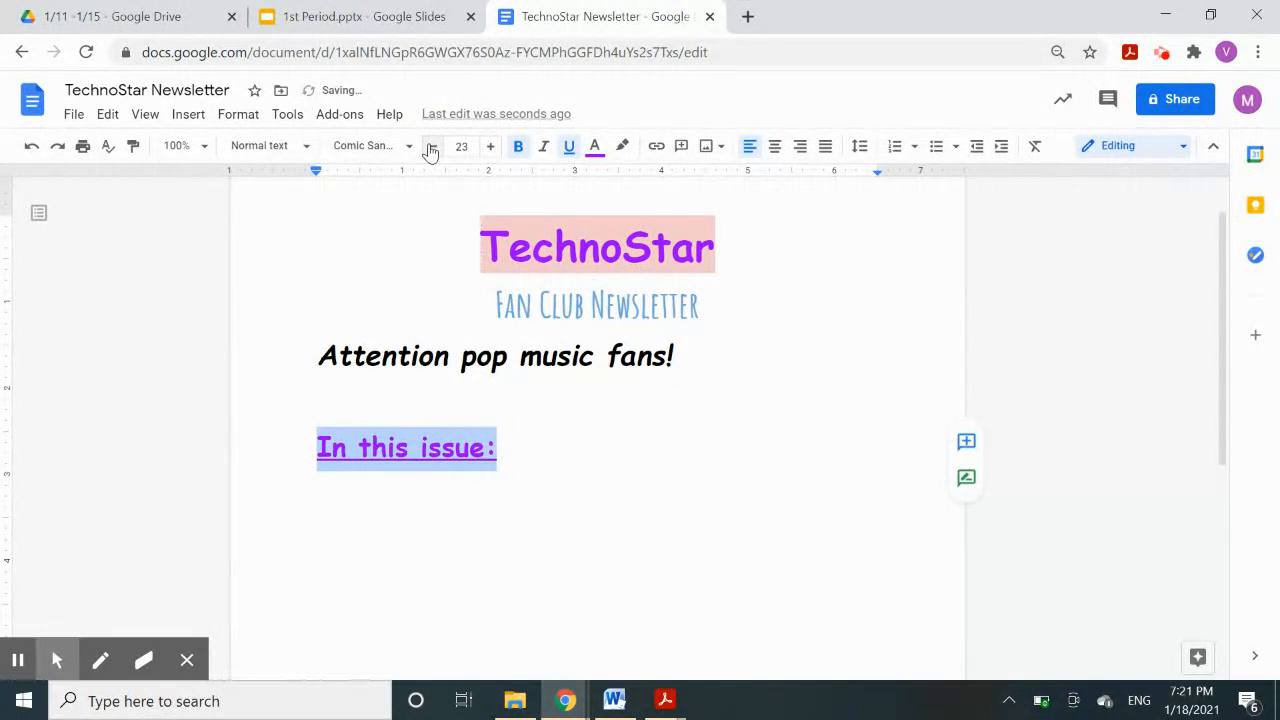
{"action": "left_click", "coordinate": [448, 147]}
{"action": "left_click", "coordinate": [433, 146]}
{"action": "left_click", "coordinate": [547, 457]}
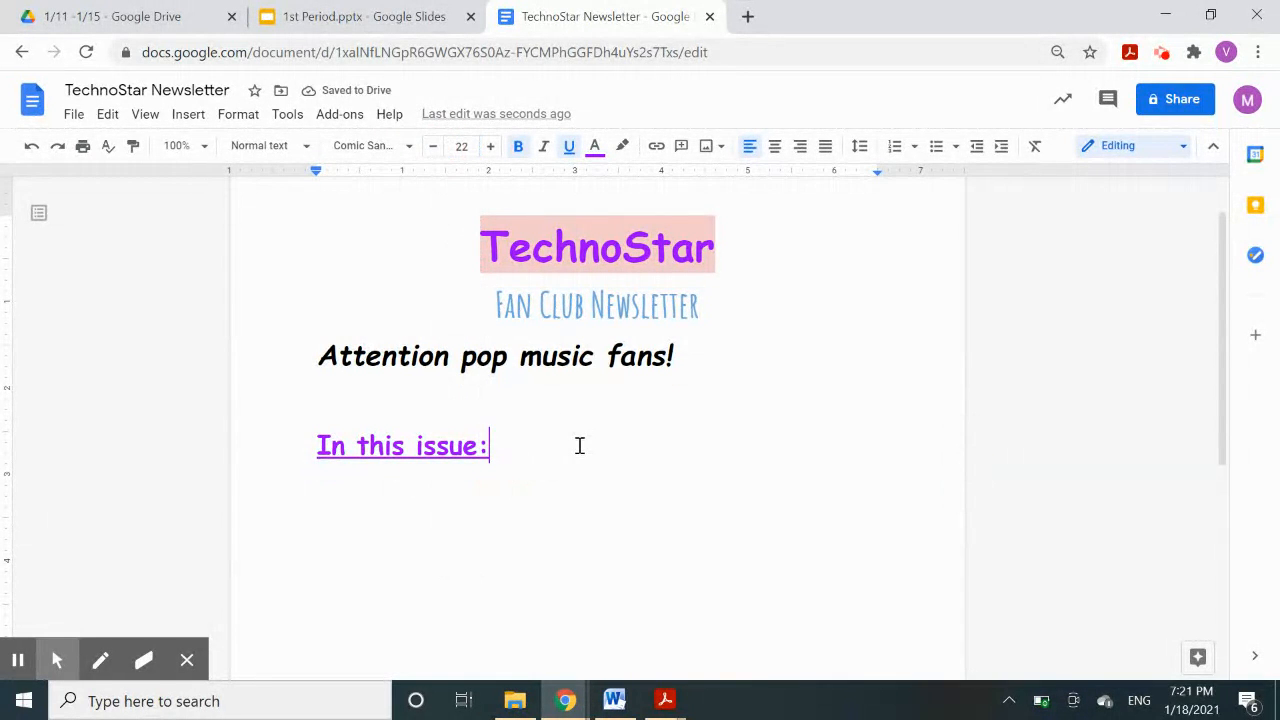
- Start a bulleted list with solid round bullets on a new line below "In this issue:"
{"action": "key", "text": "Return"}
{"action": "left_click", "coordinate": [937, 146]}
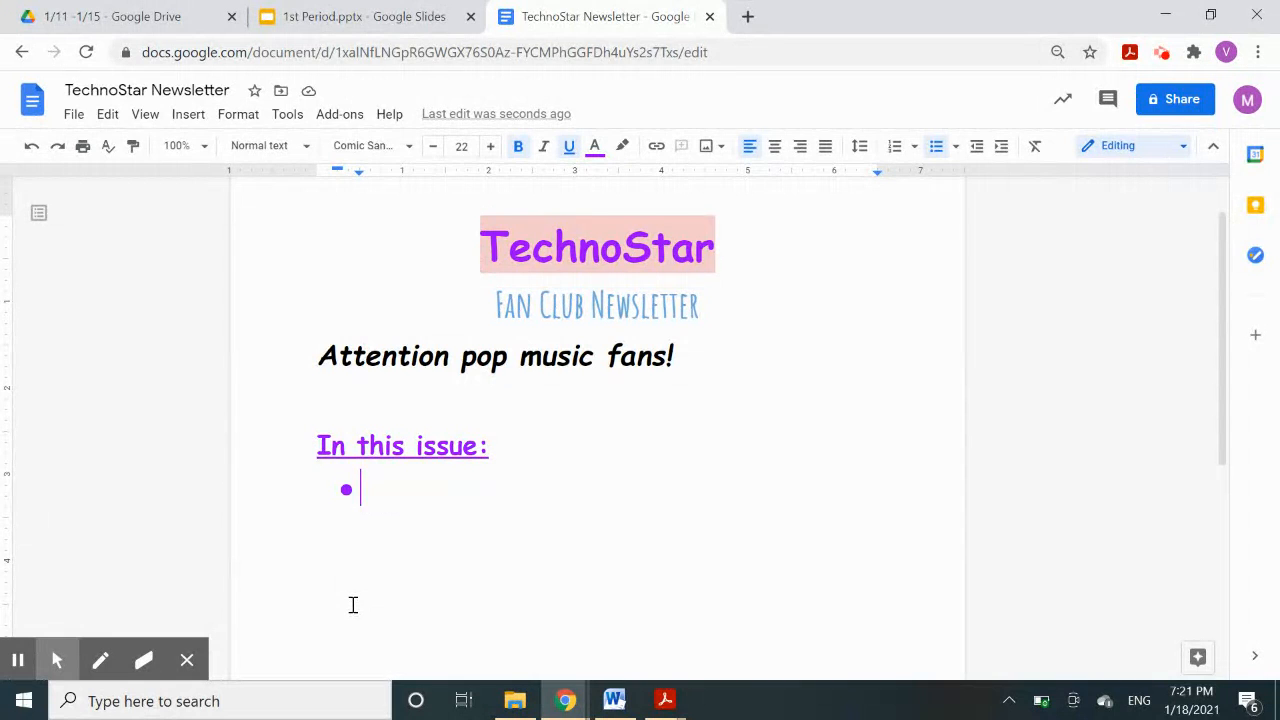
{"action": "left_click", "coordinate": [955, 147]}
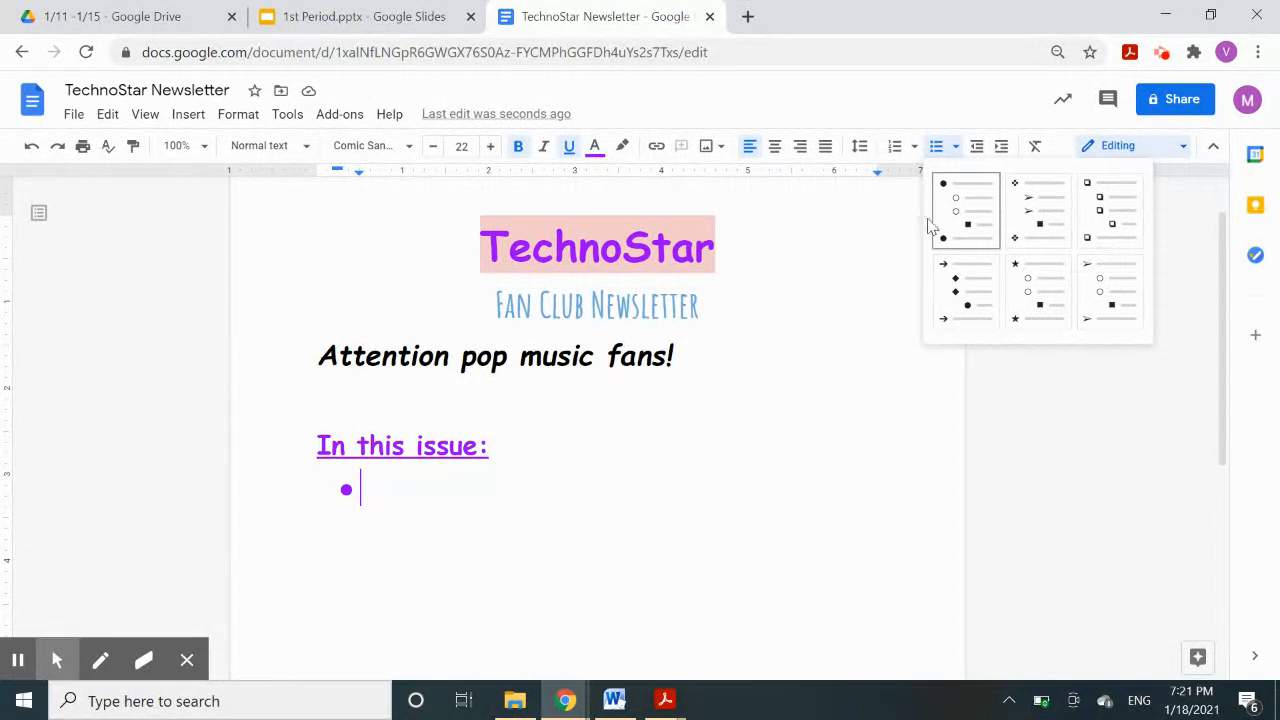
{"action": "left_click", "coordinate": [936, 150]}
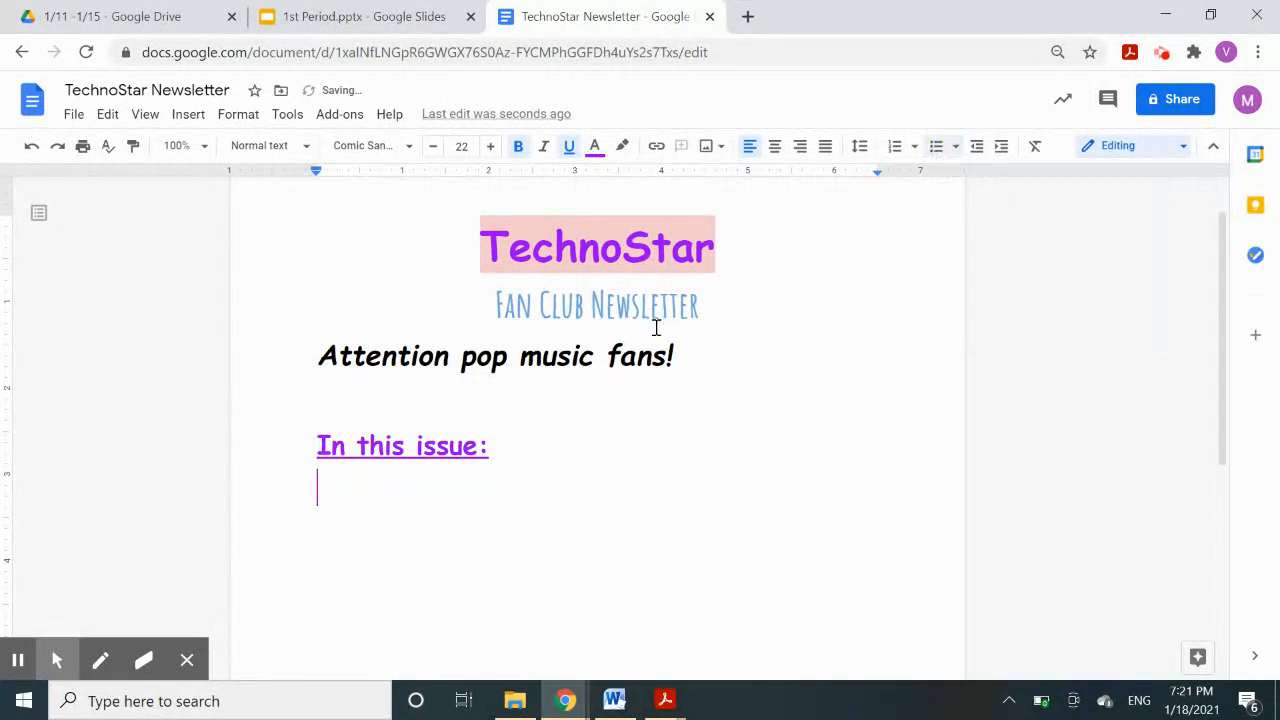
{"action": "left_click", "coordinate": [940, 148]}
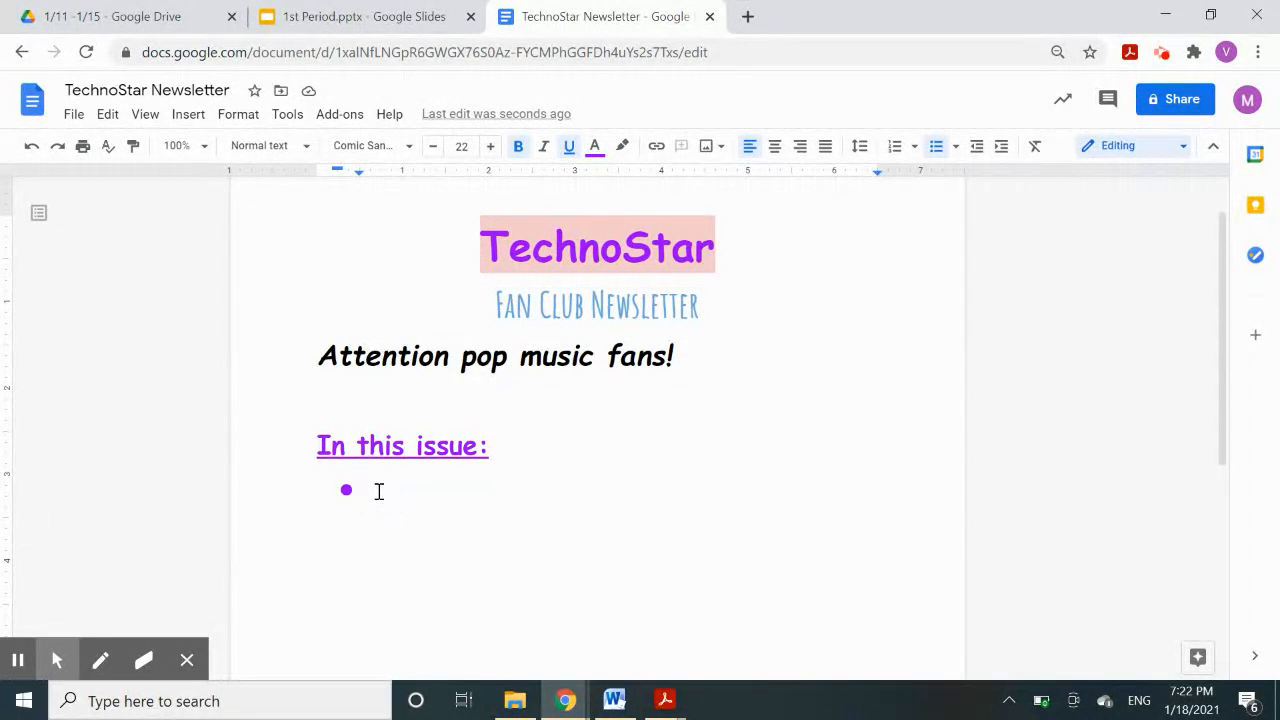
- Enter "Top 5 Reasons to go to a concert" as the first bullet item
{"action": "type", "text": "Top"}
{"action": "type", "text": "5 Reasons"}
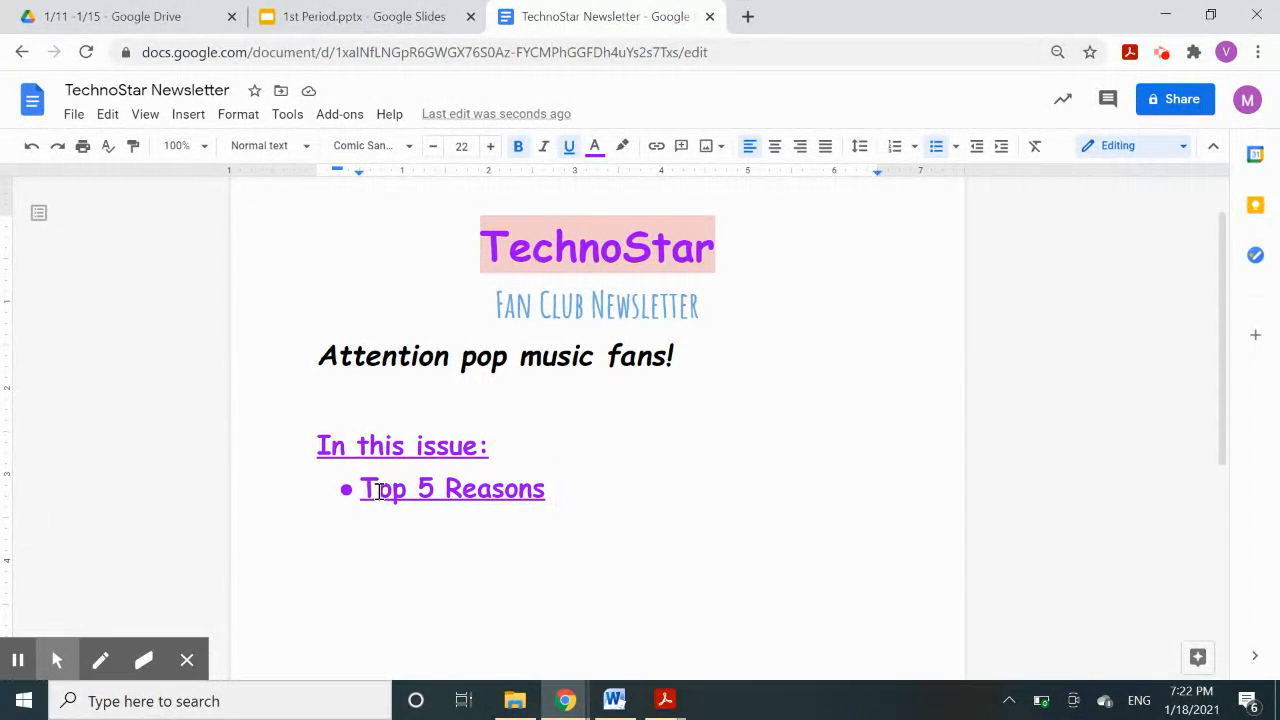
{"action": "type", "text": "to go "}
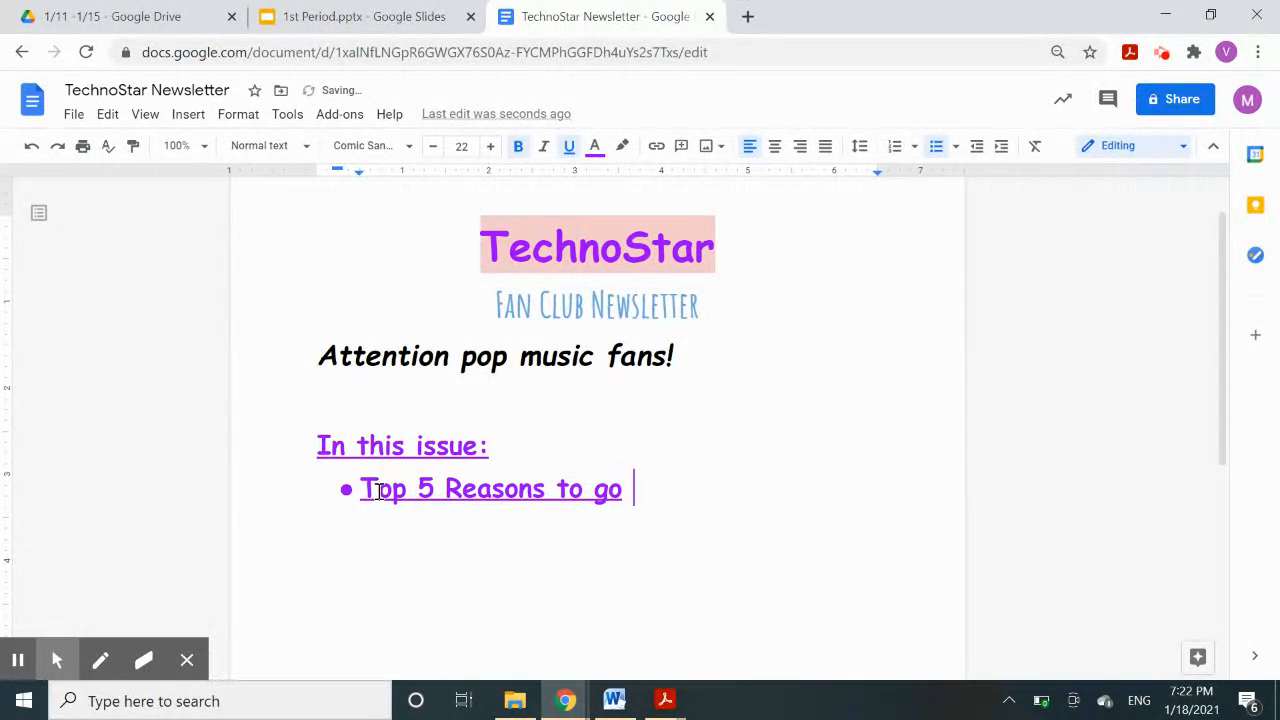
{"action": "type", "text": "to a con"}
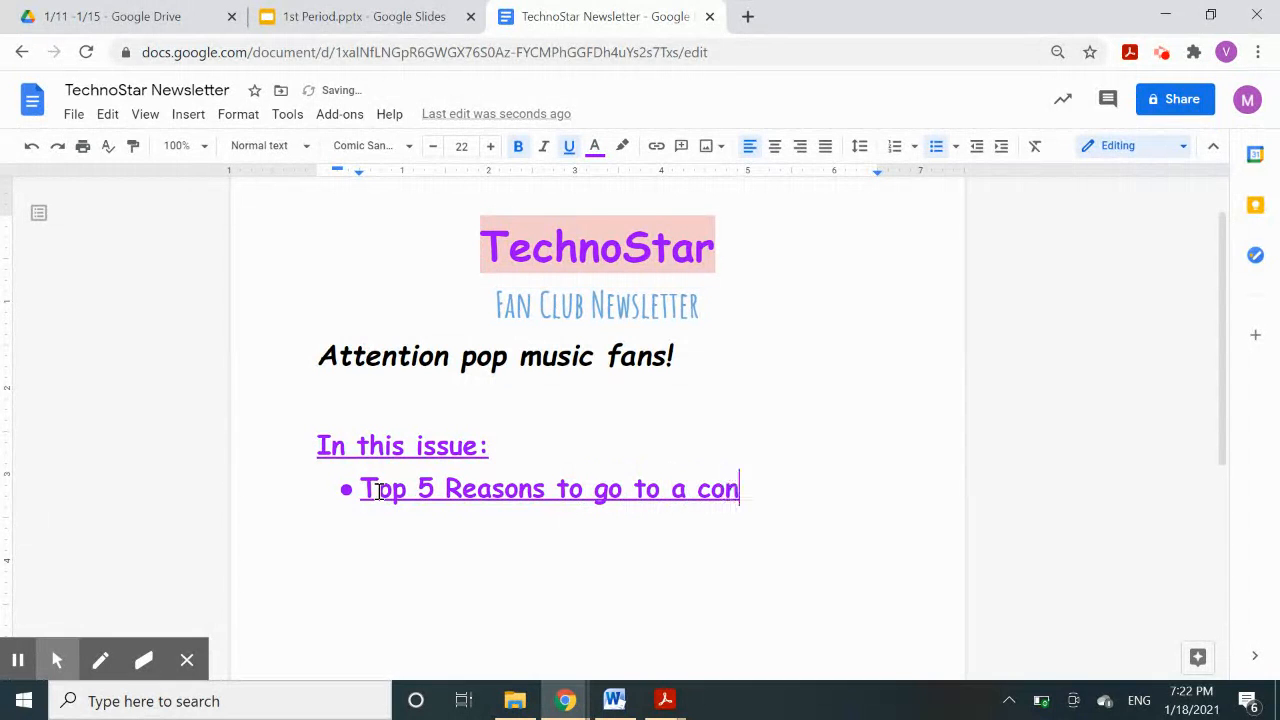
{"action": "type", "text": "cert"}
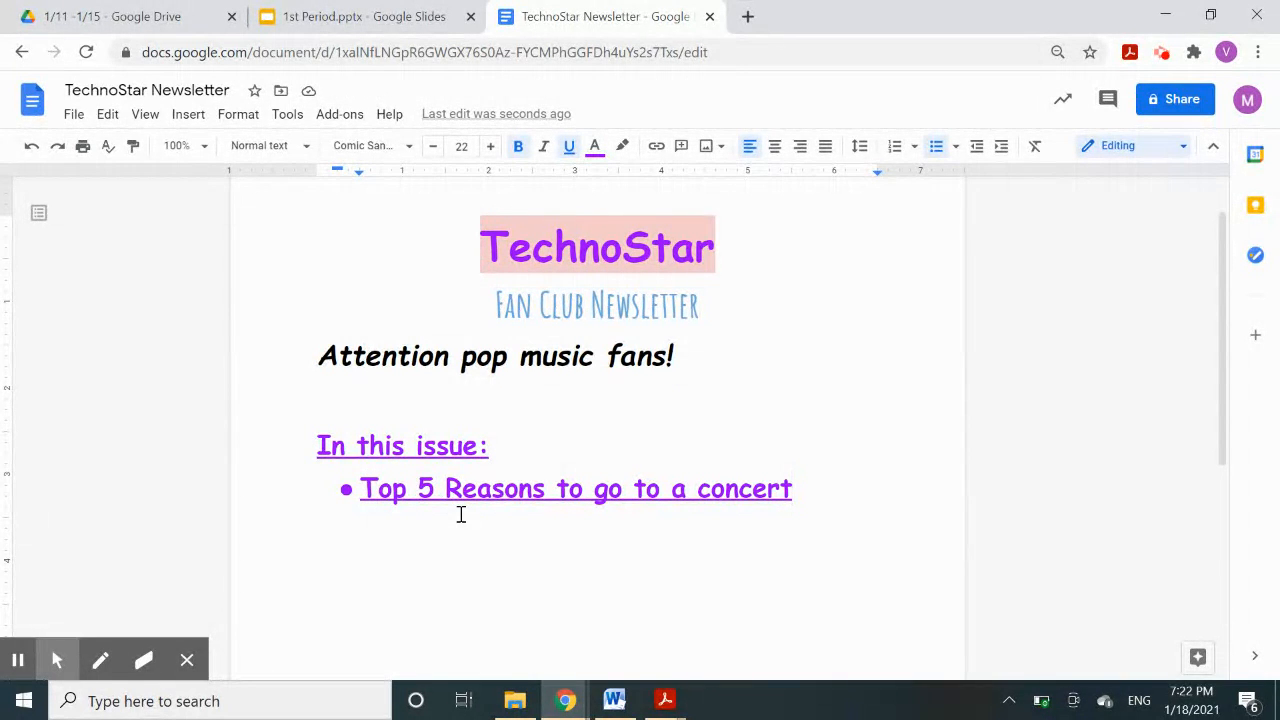
- Add a second bullet item reading "Amazing Technostar Word Search"
{"action": "key", "text": "Return"}
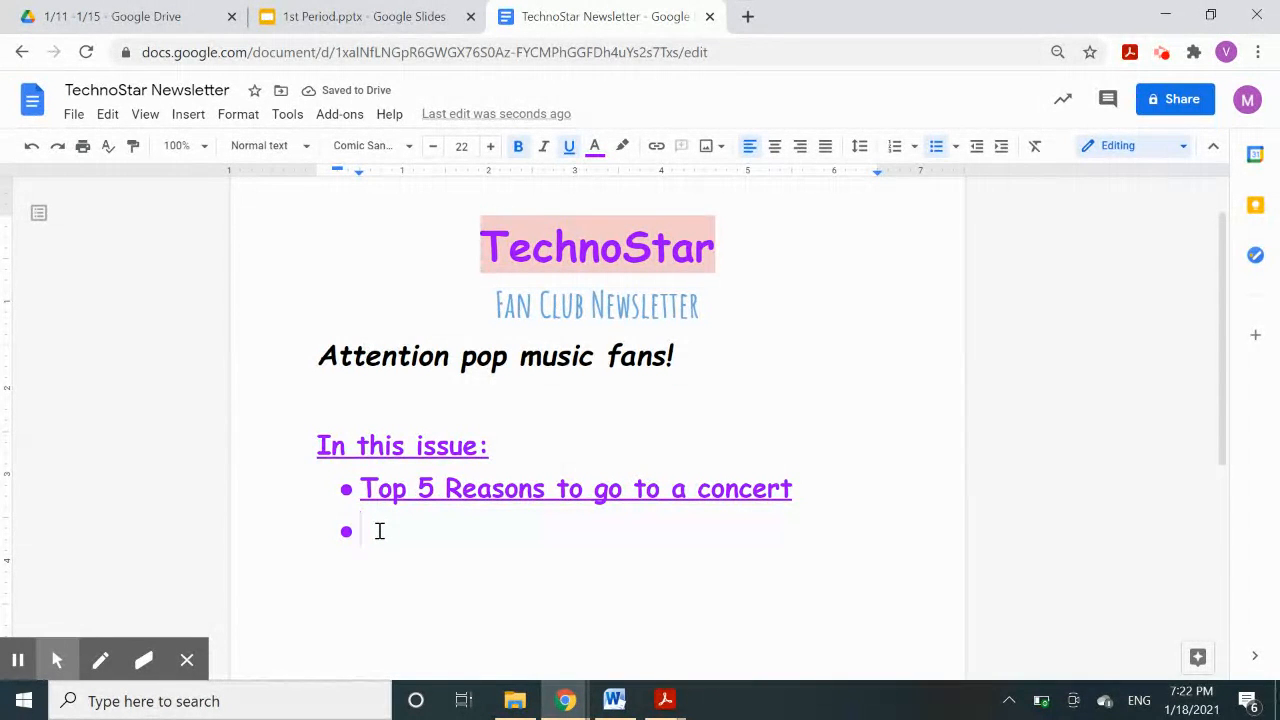
{"action": "type", "text": "Amazing "}
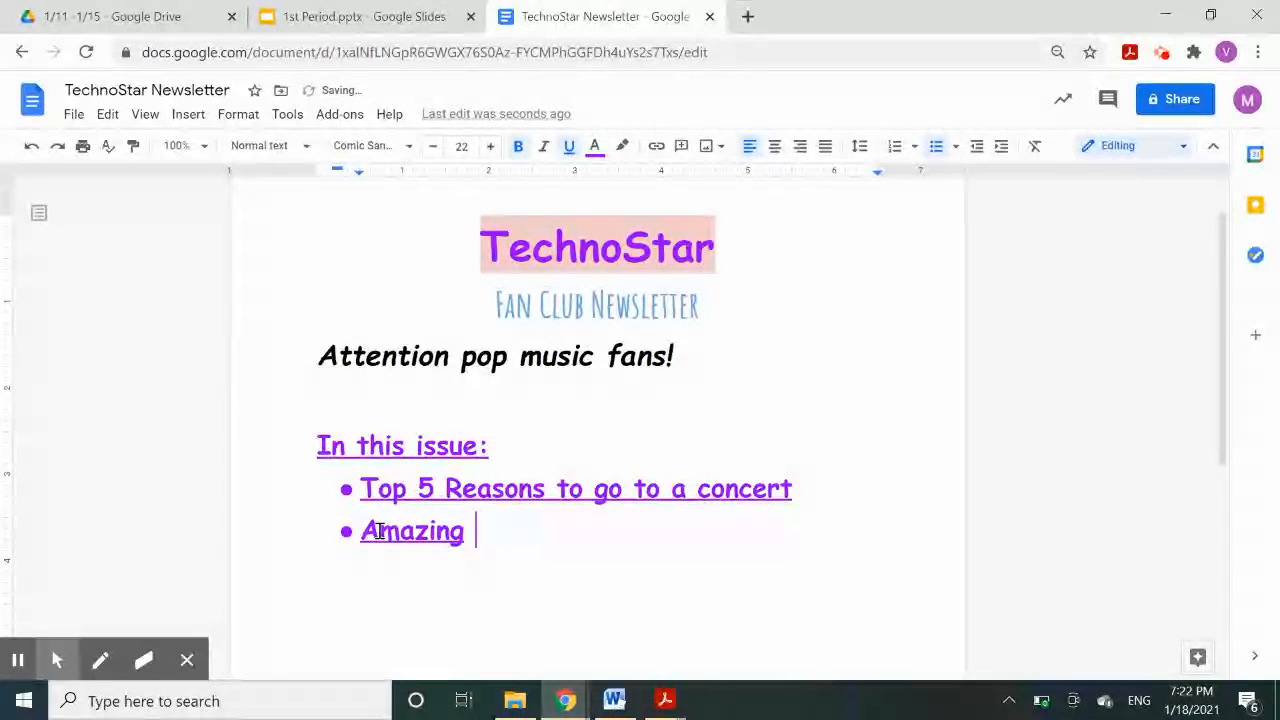
{"action": "type", "text": "Technos"}
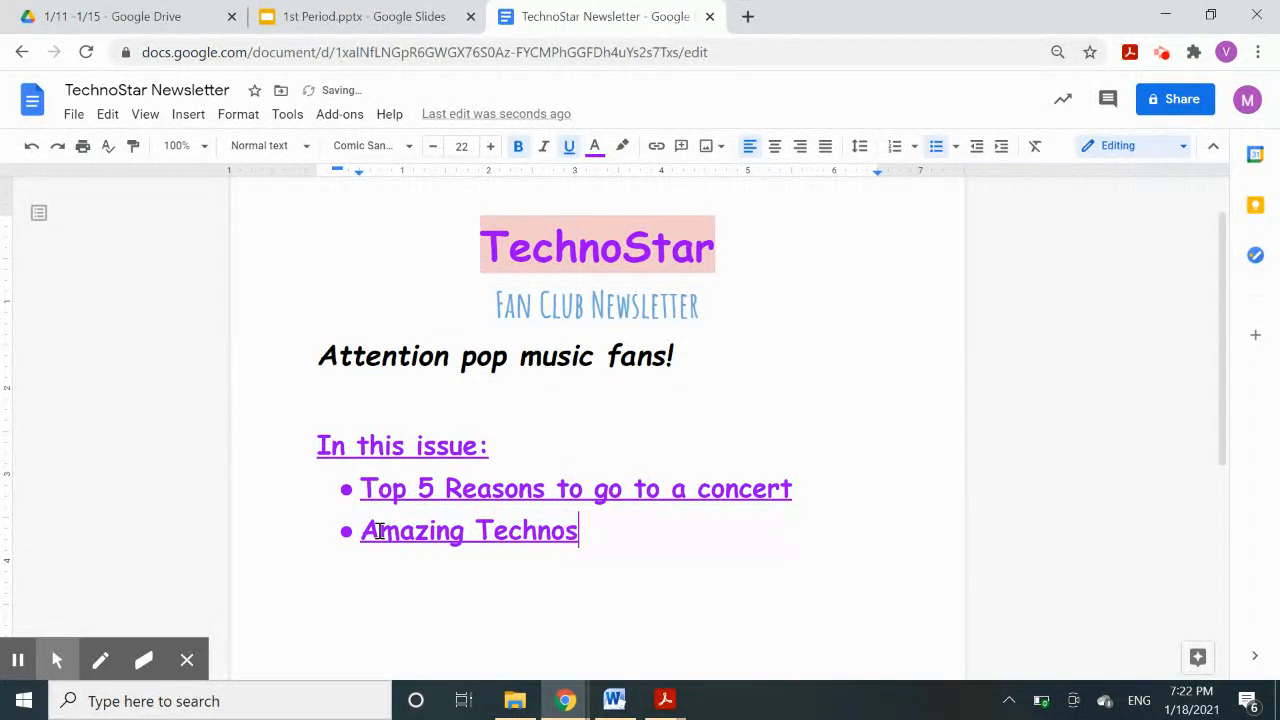
{"action": "type", "text": "tat"}
{"action": "key", "text": "BackSpace"}
{"action": "type", "text": "r Word"}
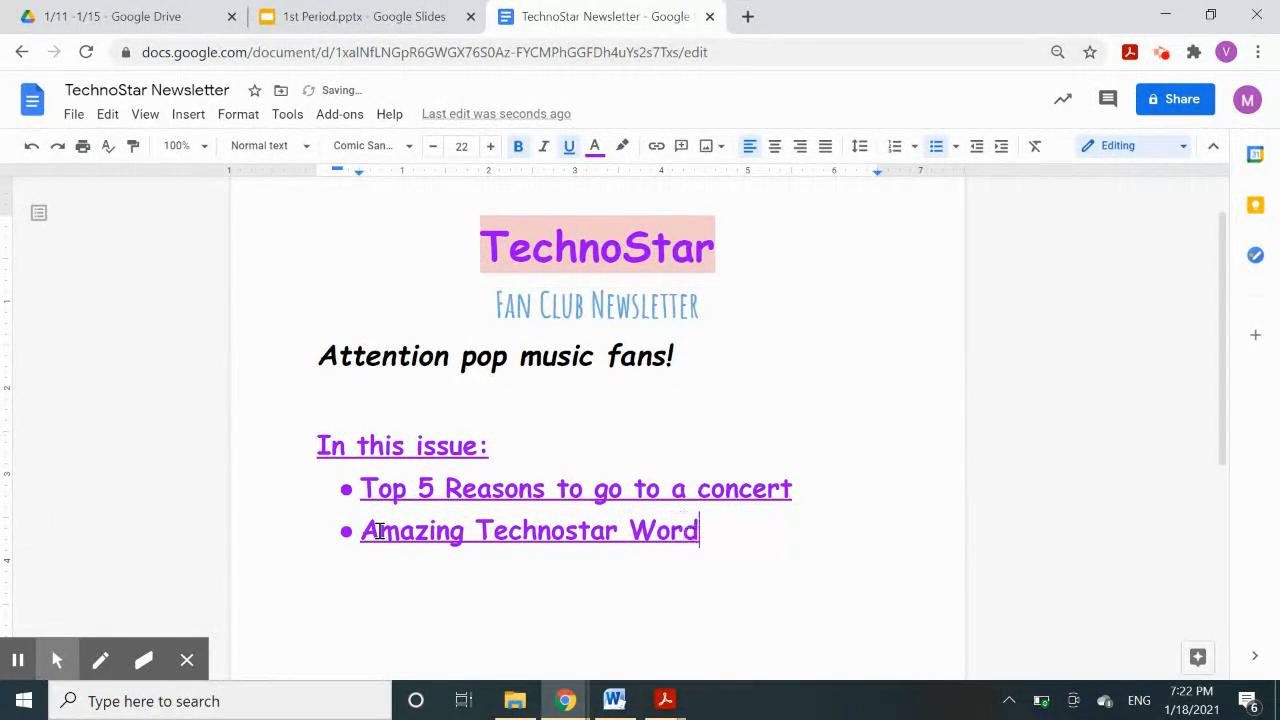
{"action": "type", "text": " Search"}
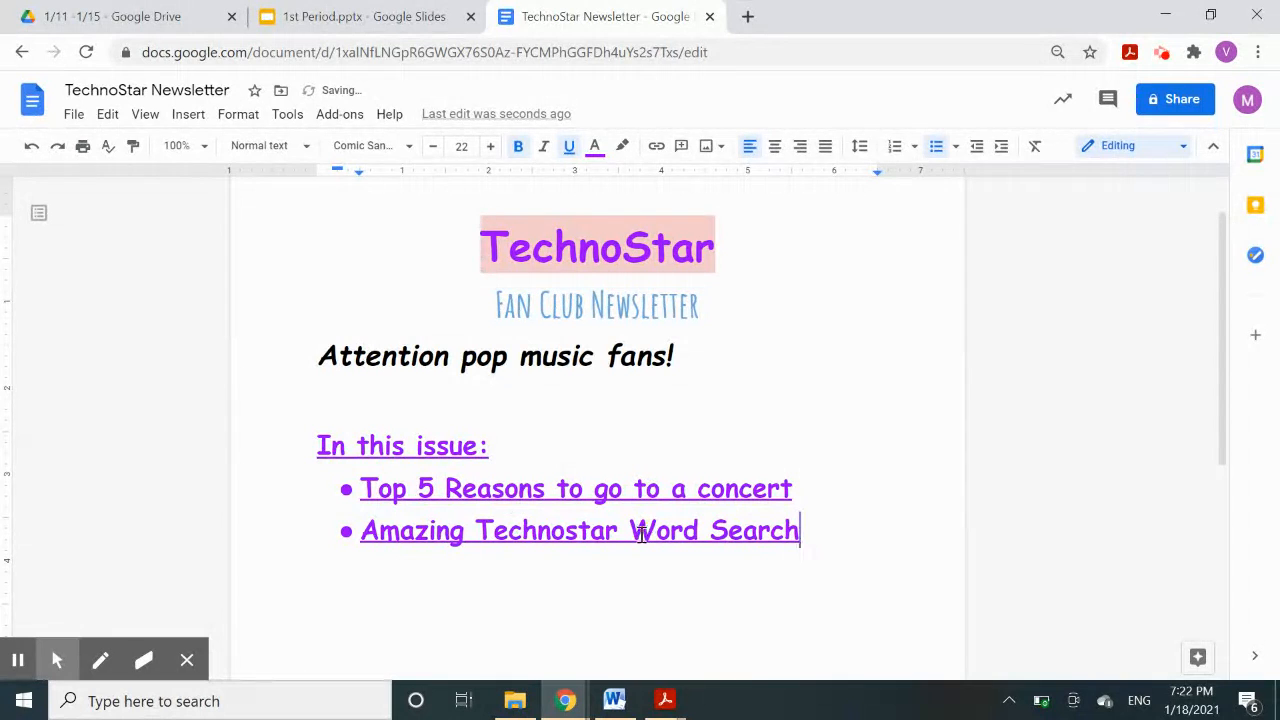
{"action": "left_click_drag", "start_coordinate": [632, 531], "coordinate": [795, 547]}
{"action": "left_click", "coordinate": [796, 547]}
{"action": "double_click", "coordinate": [605, 533]}
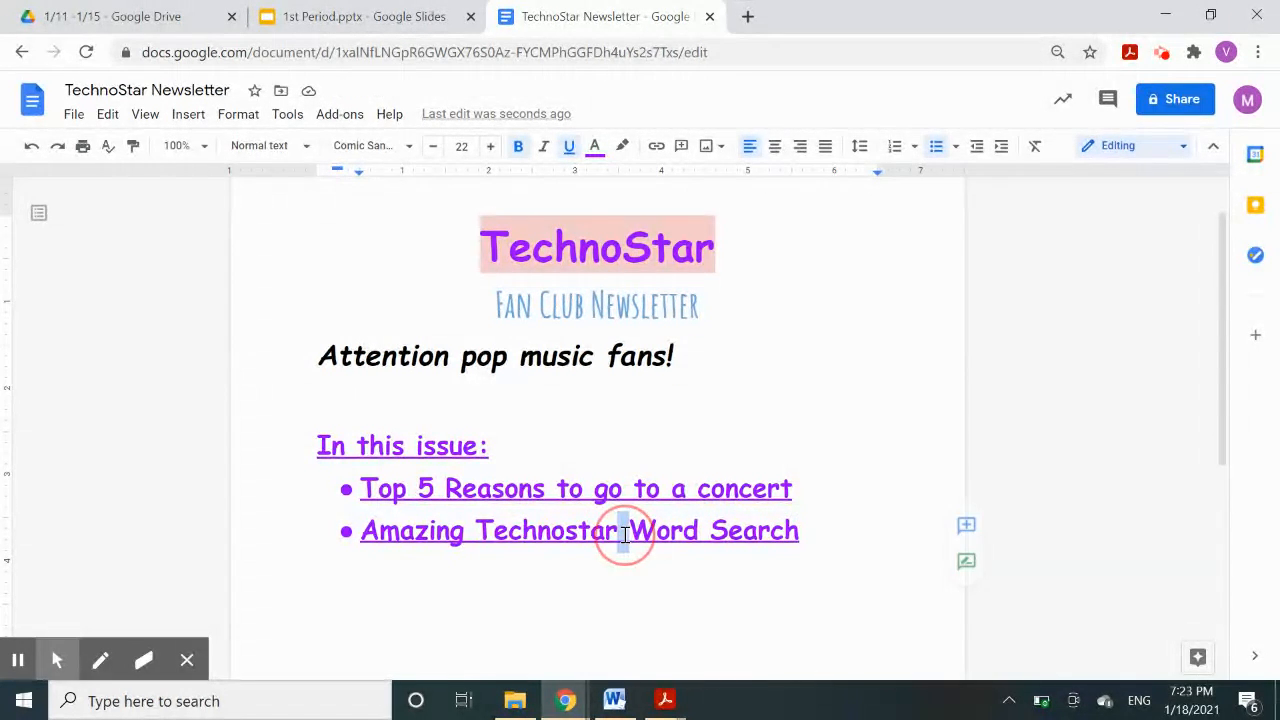
{"action": "left_click_drag", "start_coordinate": [545, 531], "coordinate": [467, 531]}
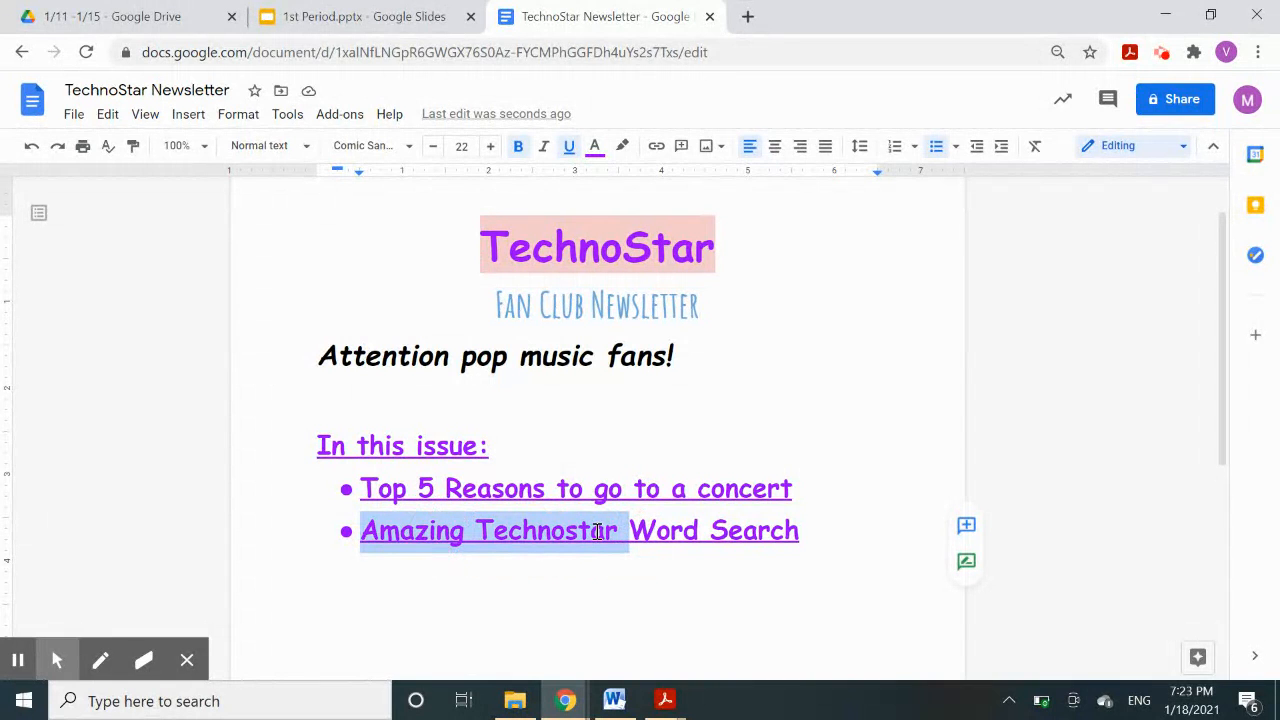
{"action": "left_click", "coordinate": [656, 532]}
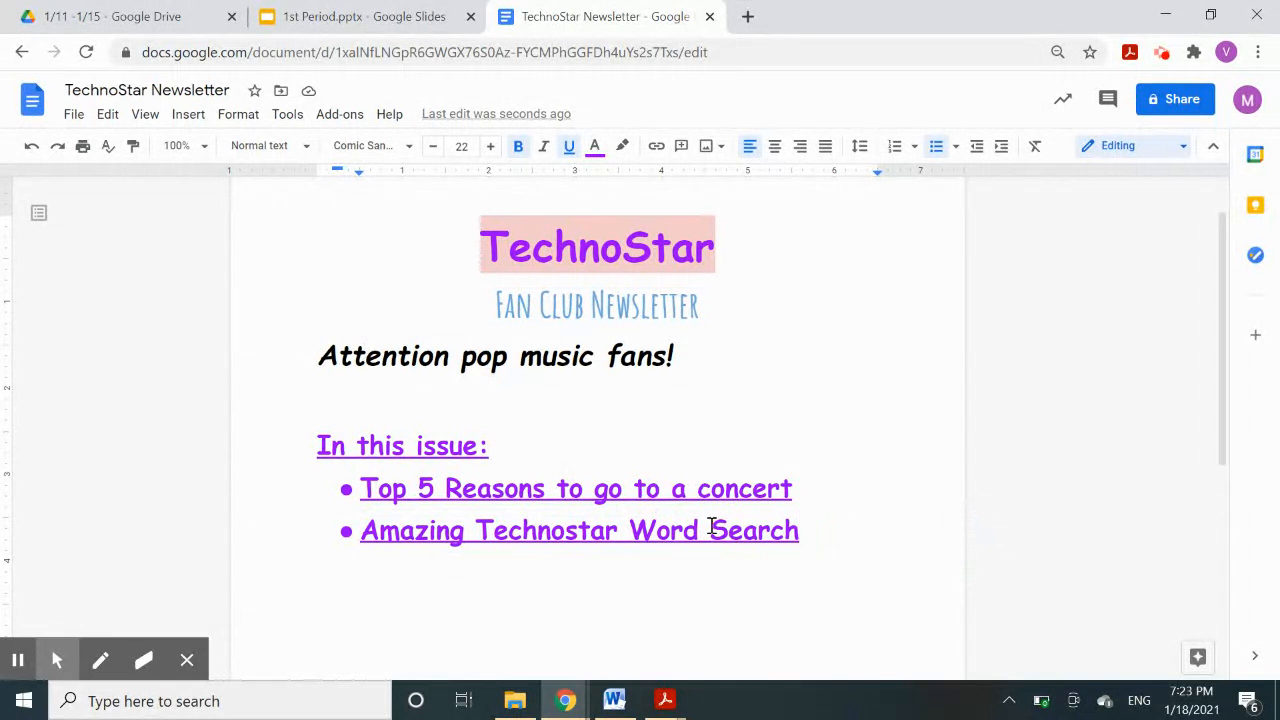
- Add a third bullet item reading "Making a difference"
{"action": "key", "text": "Return"}
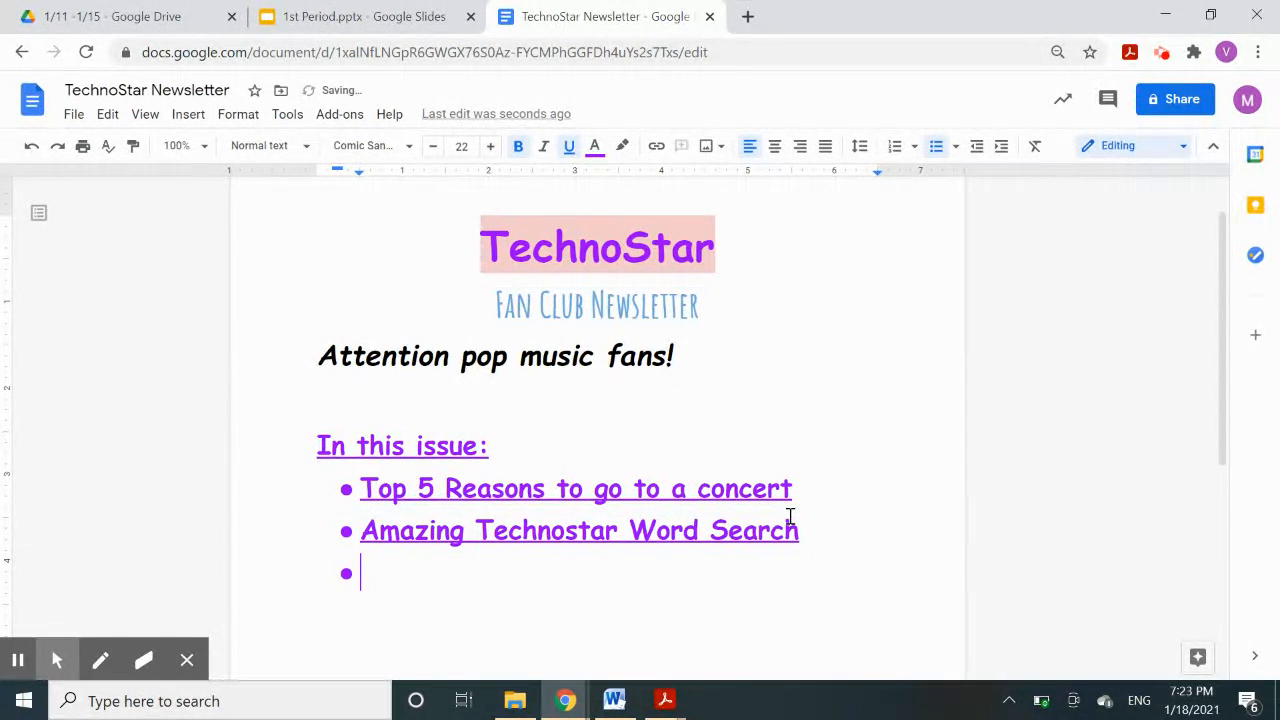
{"action": "type", "text": "Ma"}
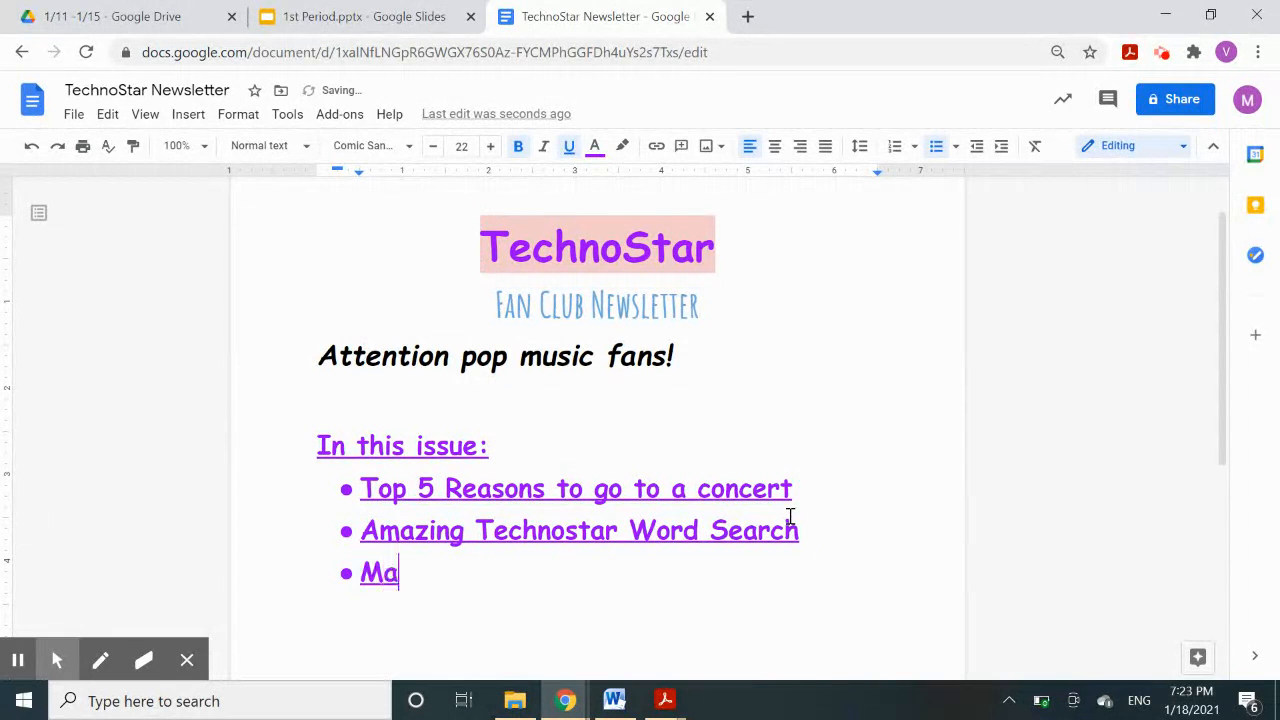
{"action": "type", "text": "king"}
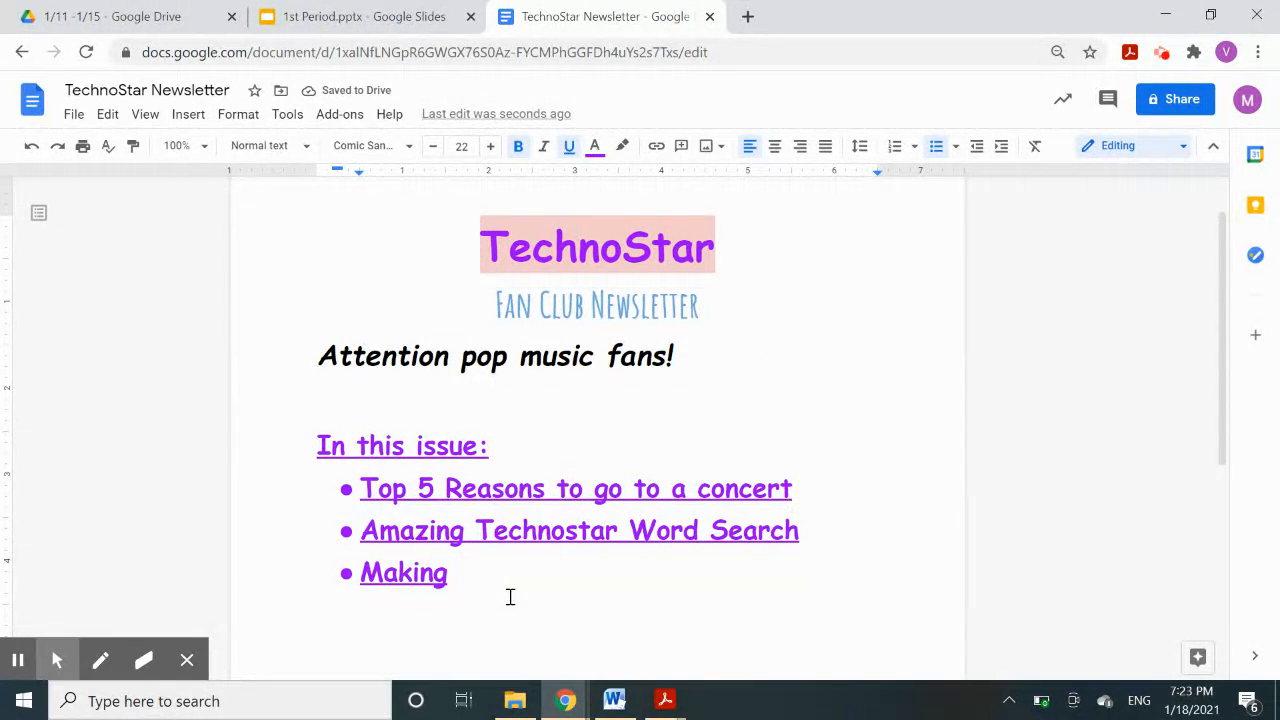
{"action": "type", "text": "a "}
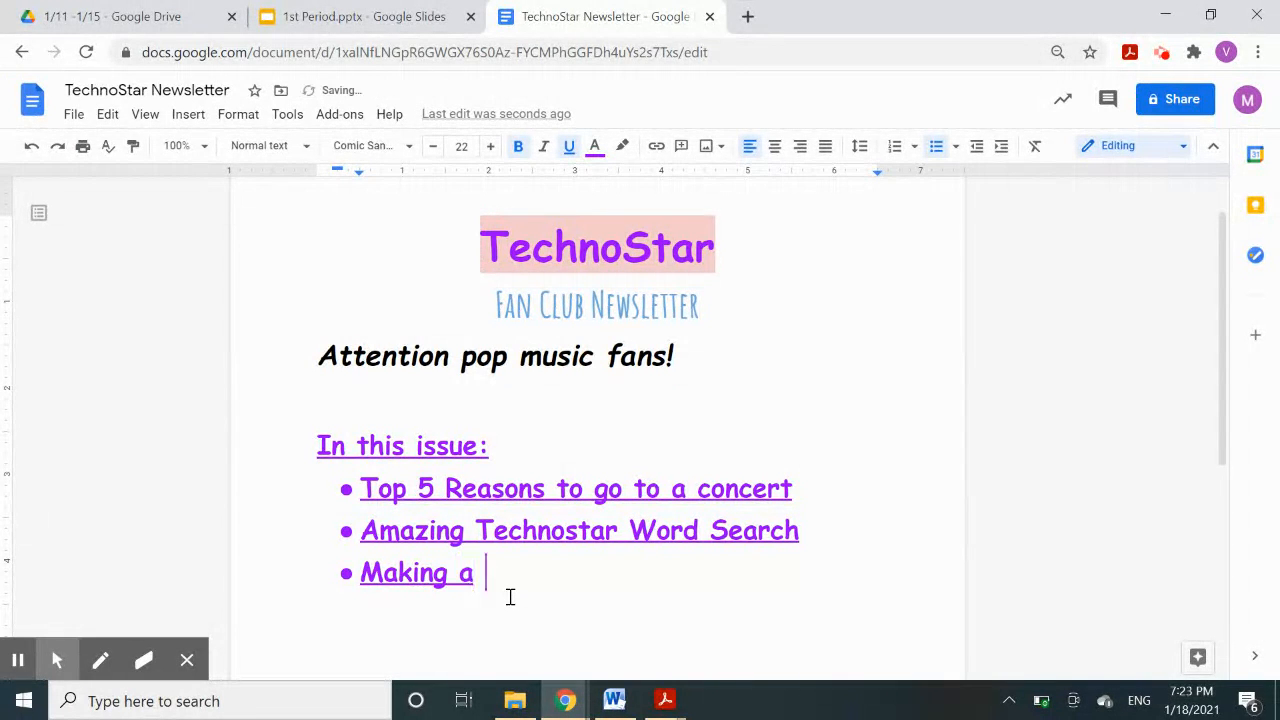
{"action": "type", "text": "difference"}
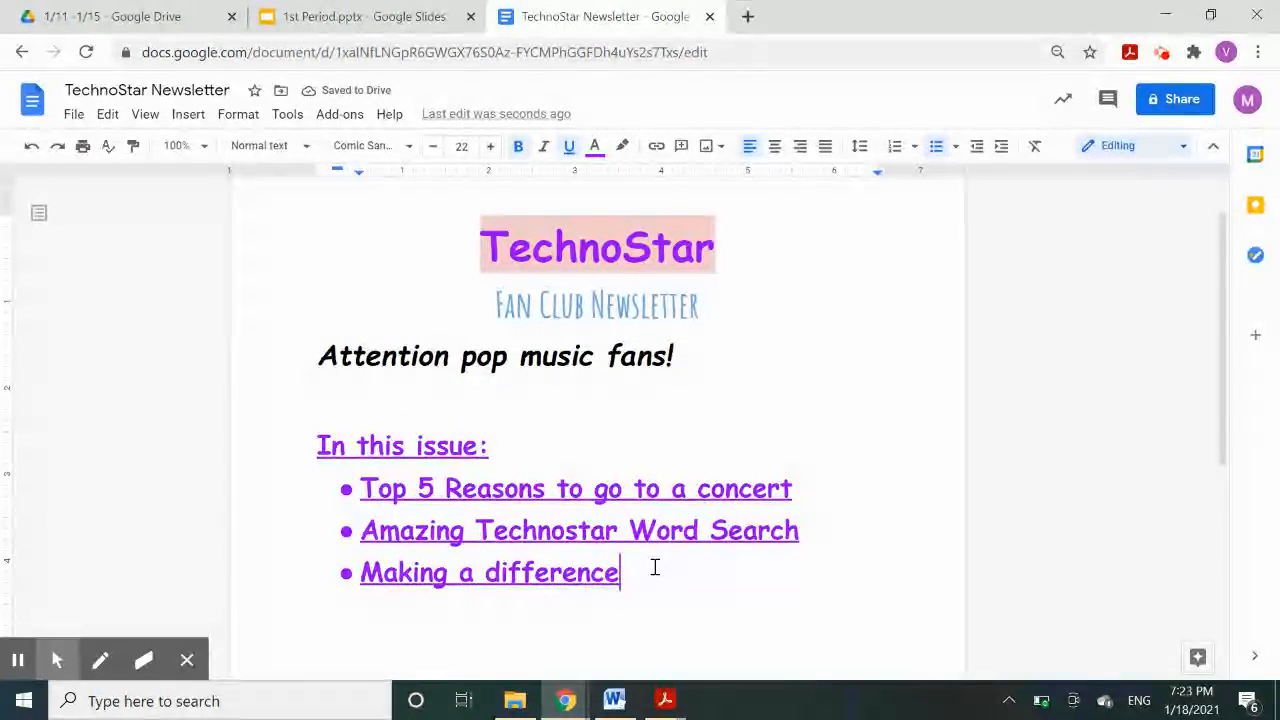
- Remove the underline from all three bullet items and change their text color to light blue
{"action": "scroll", "coordinate": [710, 550], "scroll_direction": "down", "scroll_amount": 1}
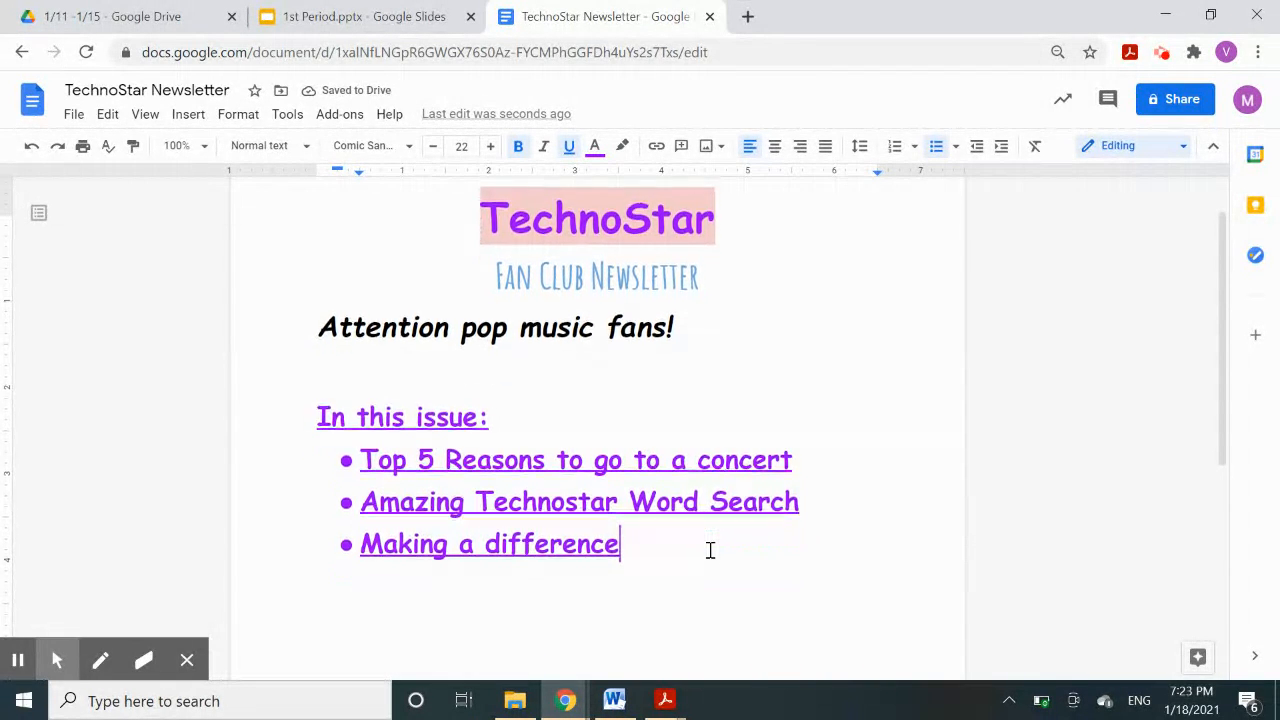
{"action": "scroll", "coordinate": [708, 551], "scroll_direction": "up", "scroll_amount": 1}
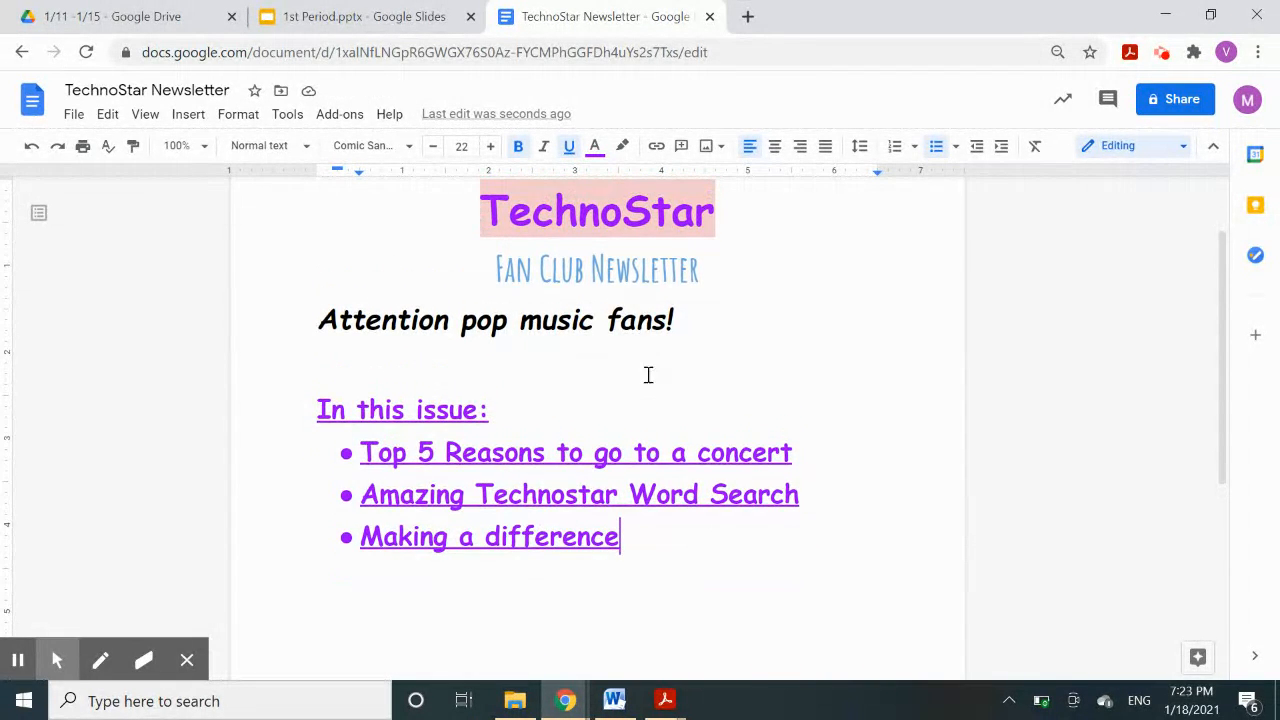
{"action": "left_click", "coordinate": [632, 538]}
{"action": "left_click_drag", "start_coordinate": [621, 537], "coordinate": [372, 455]}
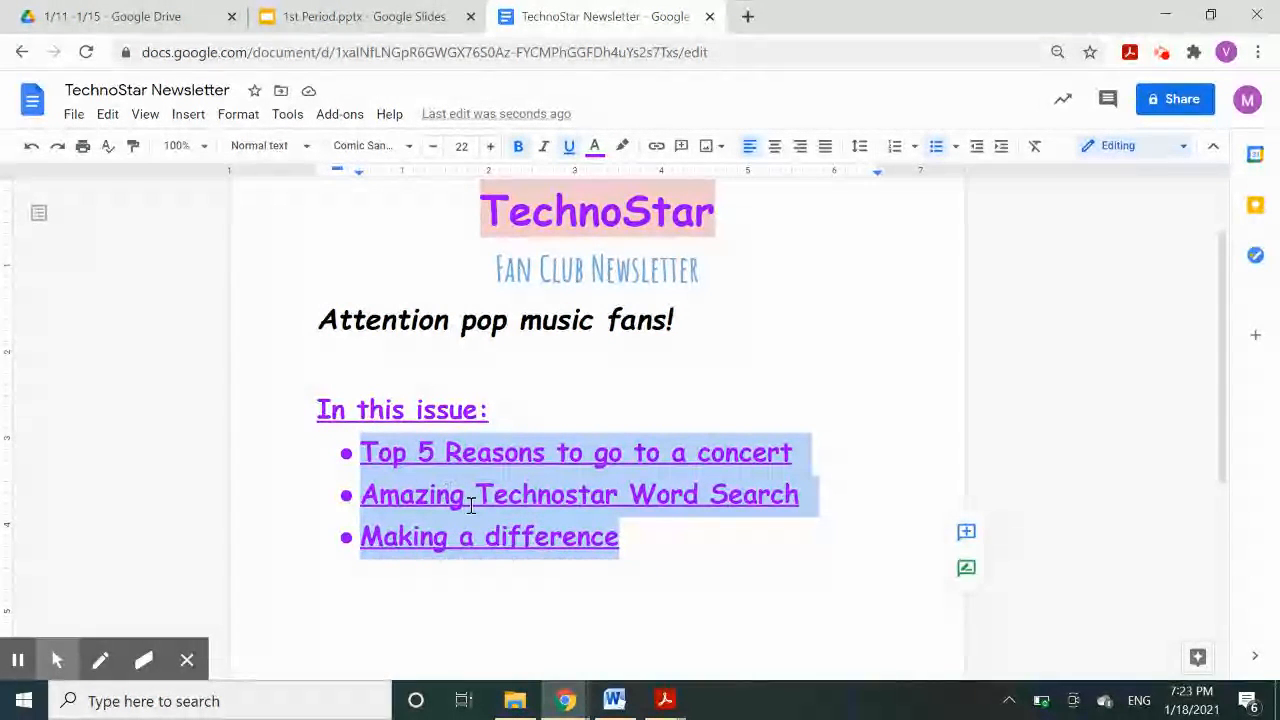
{"action": "left_click", "coordinate": [570, 152]}
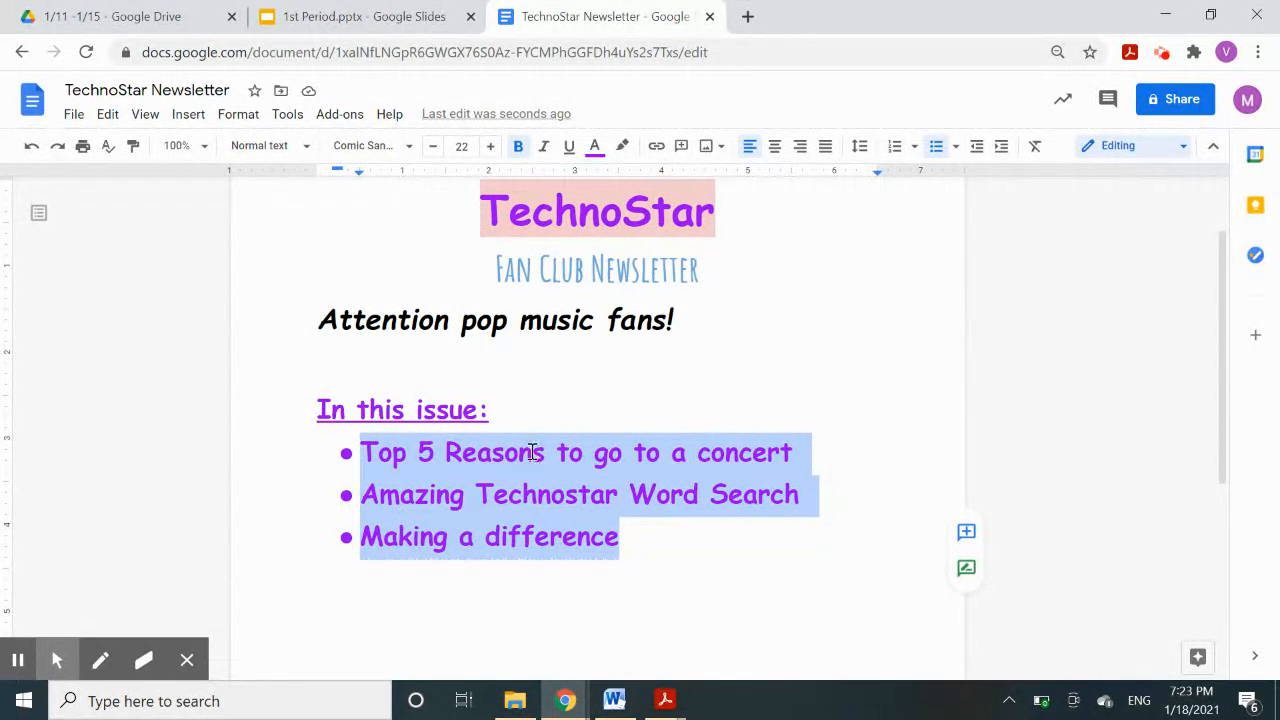
{"action": "left_click", "coordinate": [594, 146]}
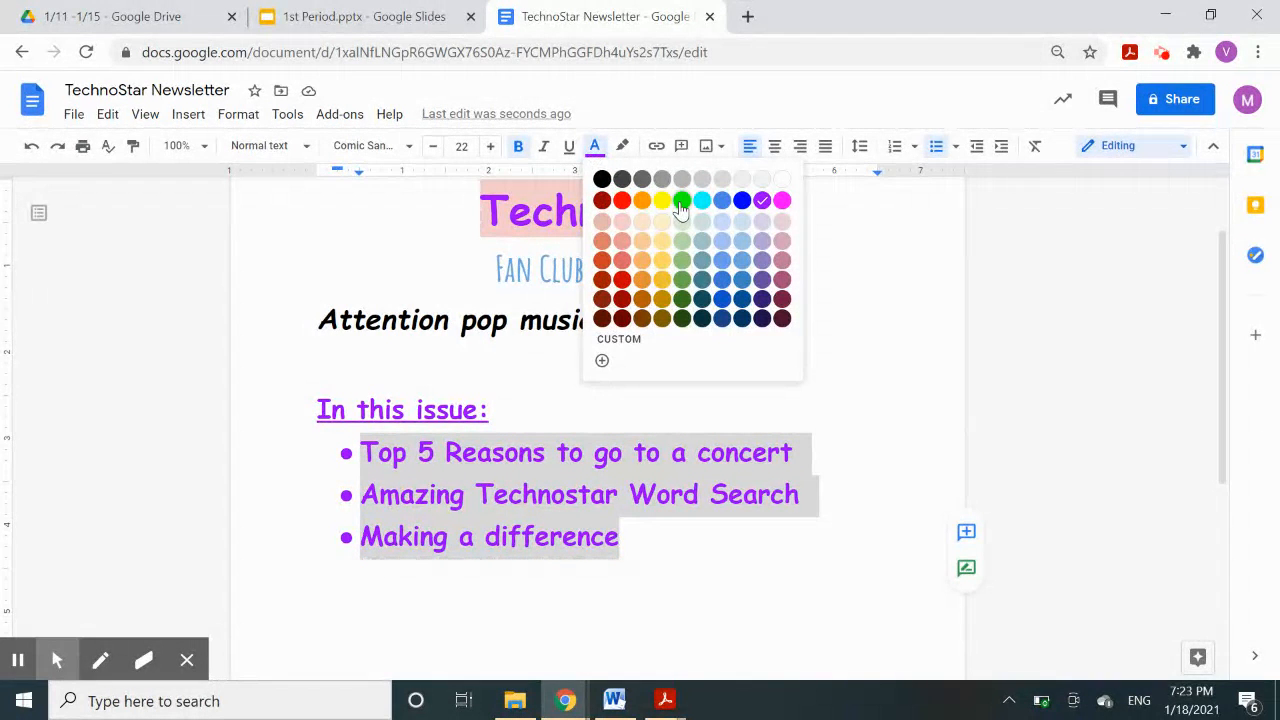
{"action": "left_click", "coordinate": [741, 265]}
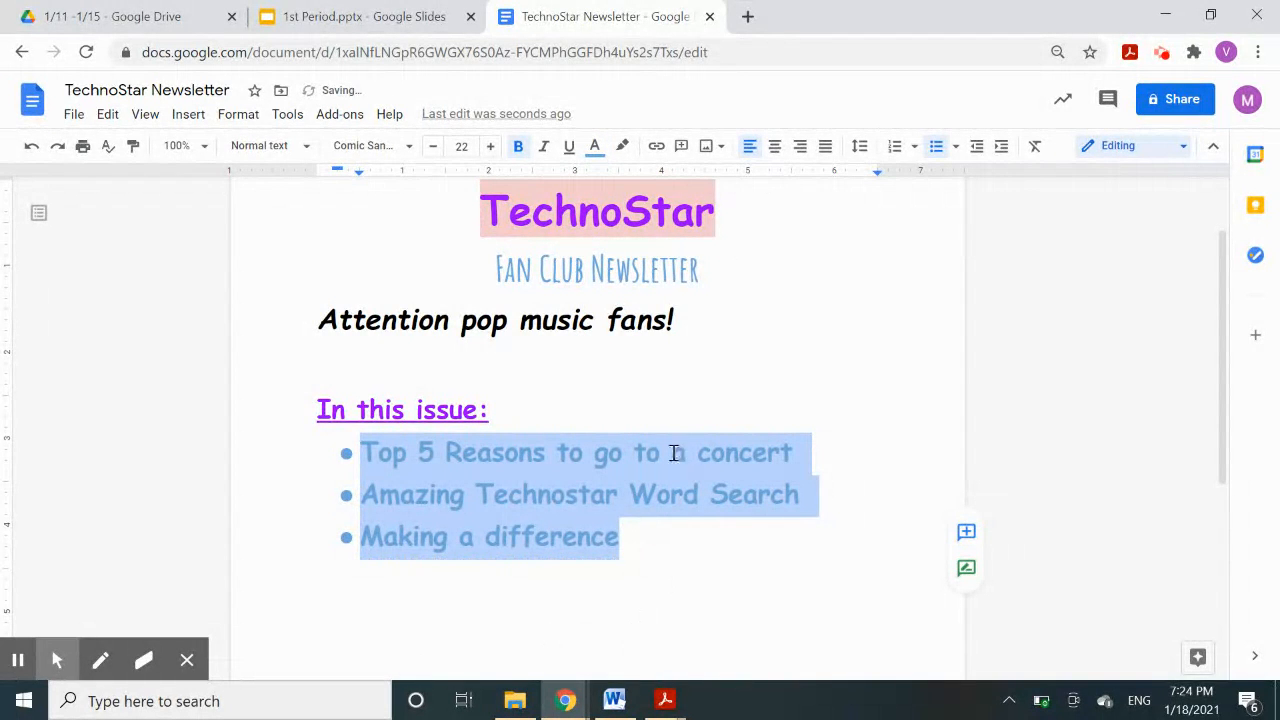
- Change the font of the three bullet items to Amatic SC and increase their size to 29
{"action": "left_click", "coordinate": [390, 150]}
{"action": "left_click", "coordinate": [406, 284]}
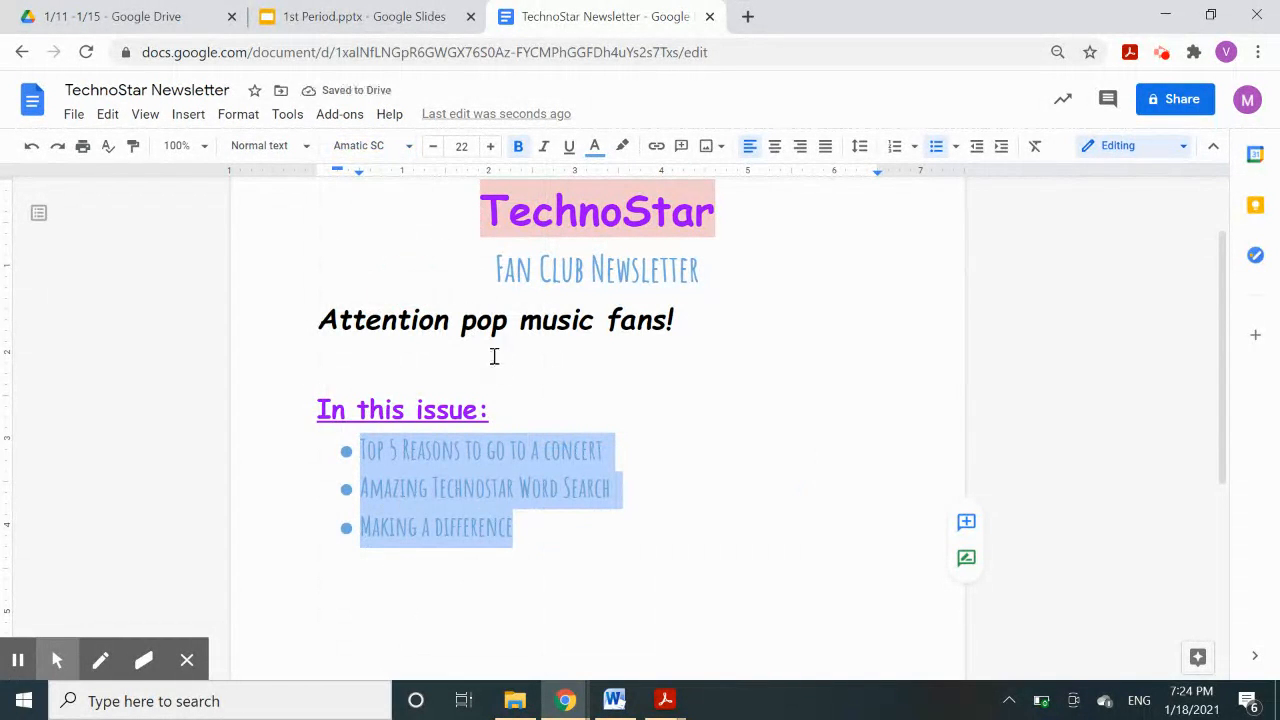
{"action": "left_click", "coordinate": [491, 147]}
{"action": "left_click", "coordinate": [491, 147]}
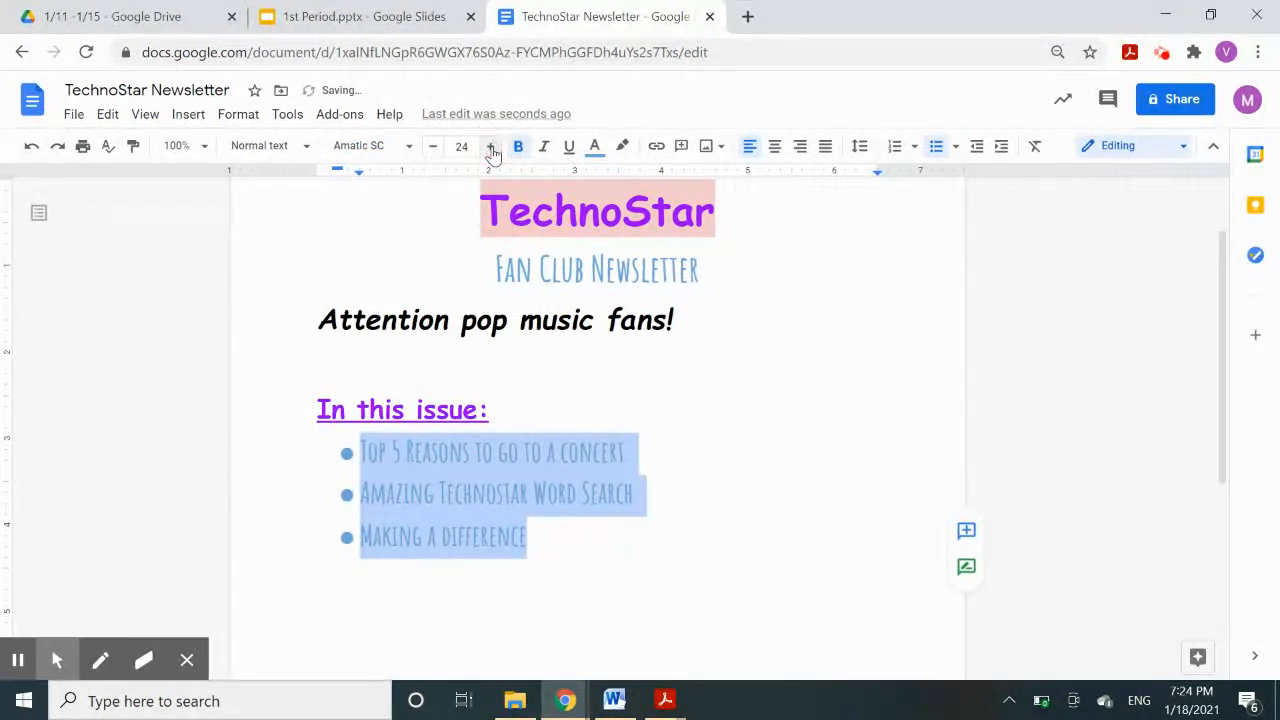
{"action": "left_click", "coordinate": [491, 147]}
{"action": "left_click", "coordinate": [491, 147]}
{"action": "left_click", "coordinate": [491, 147]}
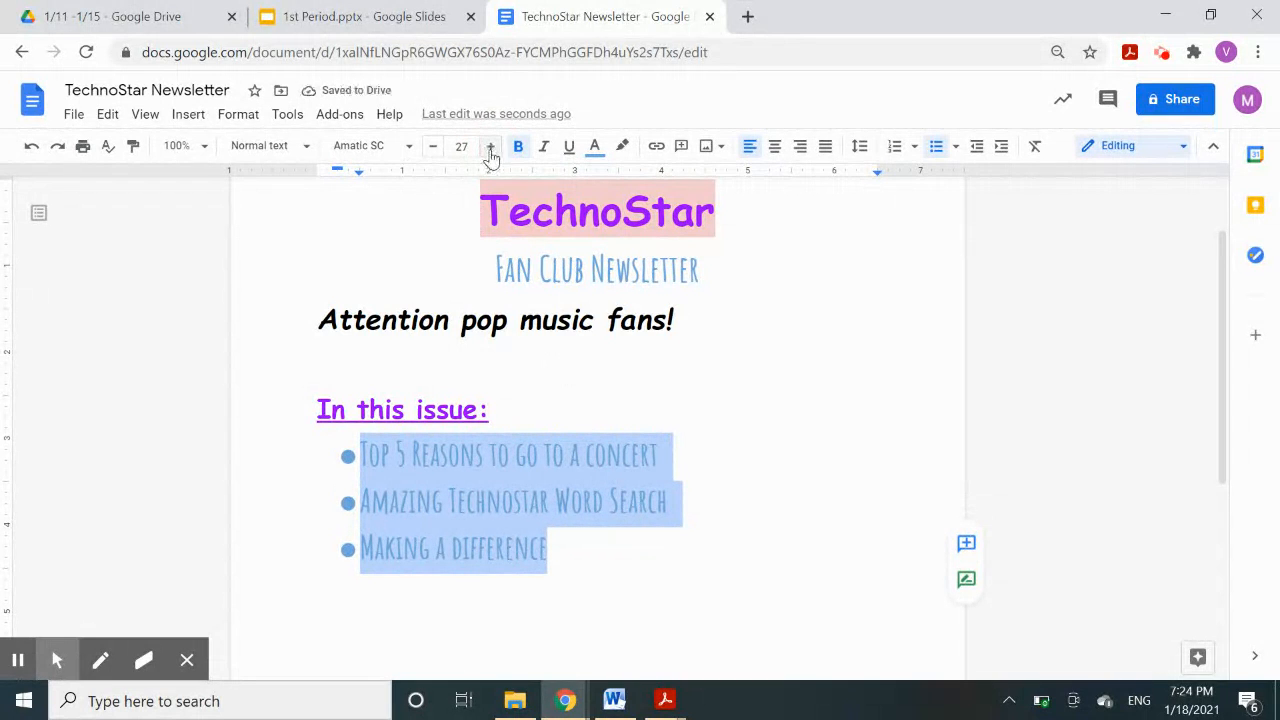
{"action": "left_click", "coordinate": [491, 147]}
{"action": "left_click", "coordinate": [491, 147]}
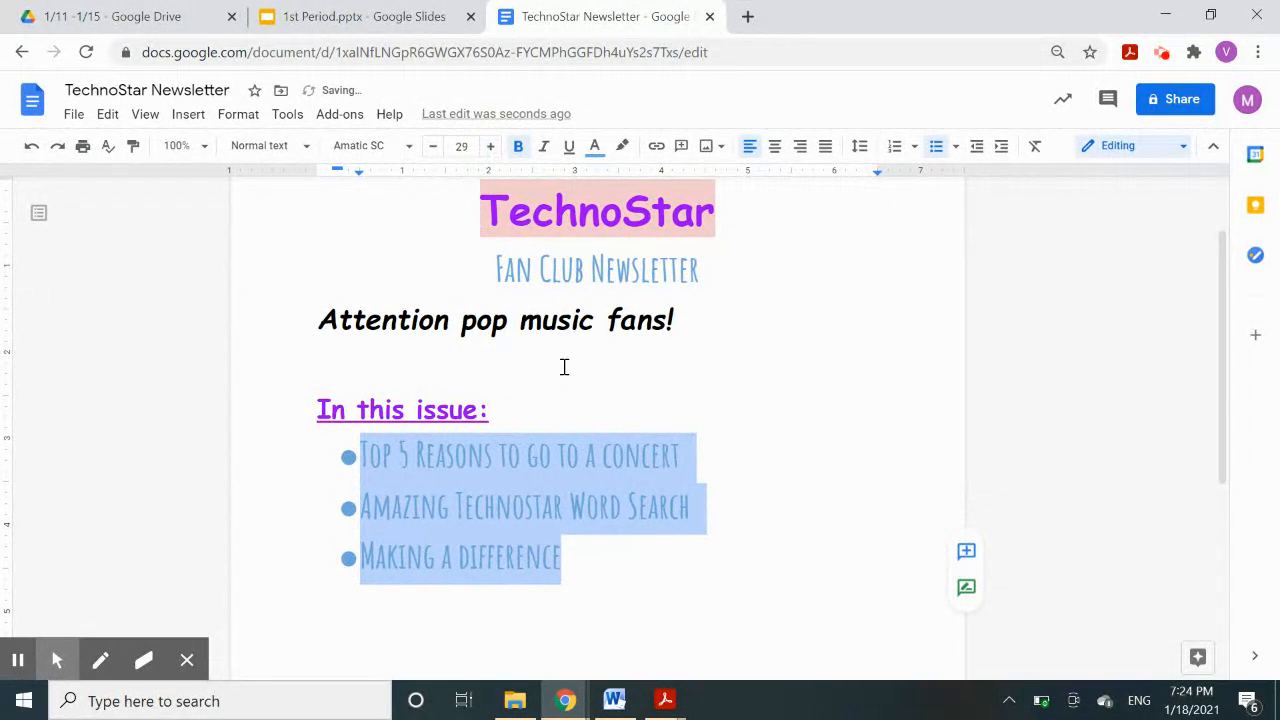
- Add an empty unbulleted line below the last bullet item, "Making a difference"
{"action": "left_click", "coordinate": [688, 563]}
{"action": "scroll", "coordinate": [689, 564], "scroll_direction": "down", "scroll_amount": 1}
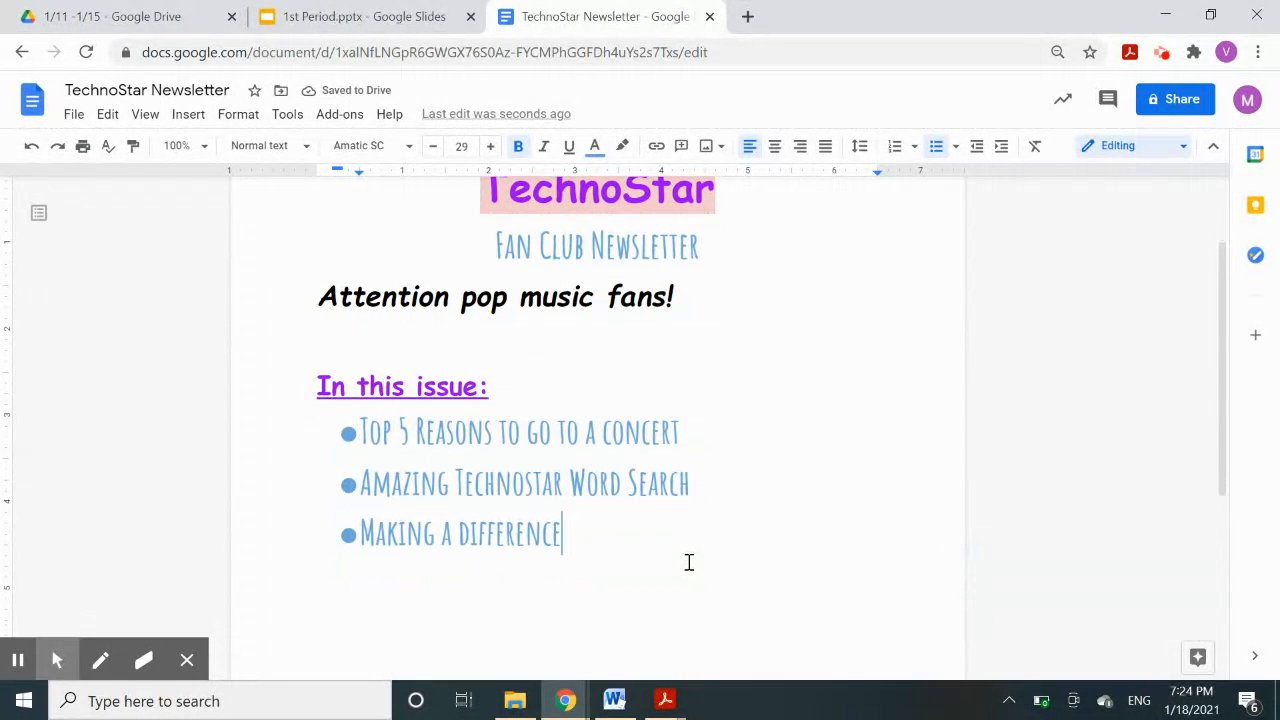
{"action": "scroll", "coordinate": [689, 563], "scroll_direction": "up", "scroll_amount": 1}
{"action": "scroll", "coordinate": [689, 563], "scroll_direction": "down", "scroll_amount": 3}
{"action": "scroll", "coordinate": [689, 563], "scroll_direction": "up", "scroll_amount": 1}
{"action": "scroll", "coordinate": [689, 563], "scroll_direction": "up", "scroll_amount": 2}
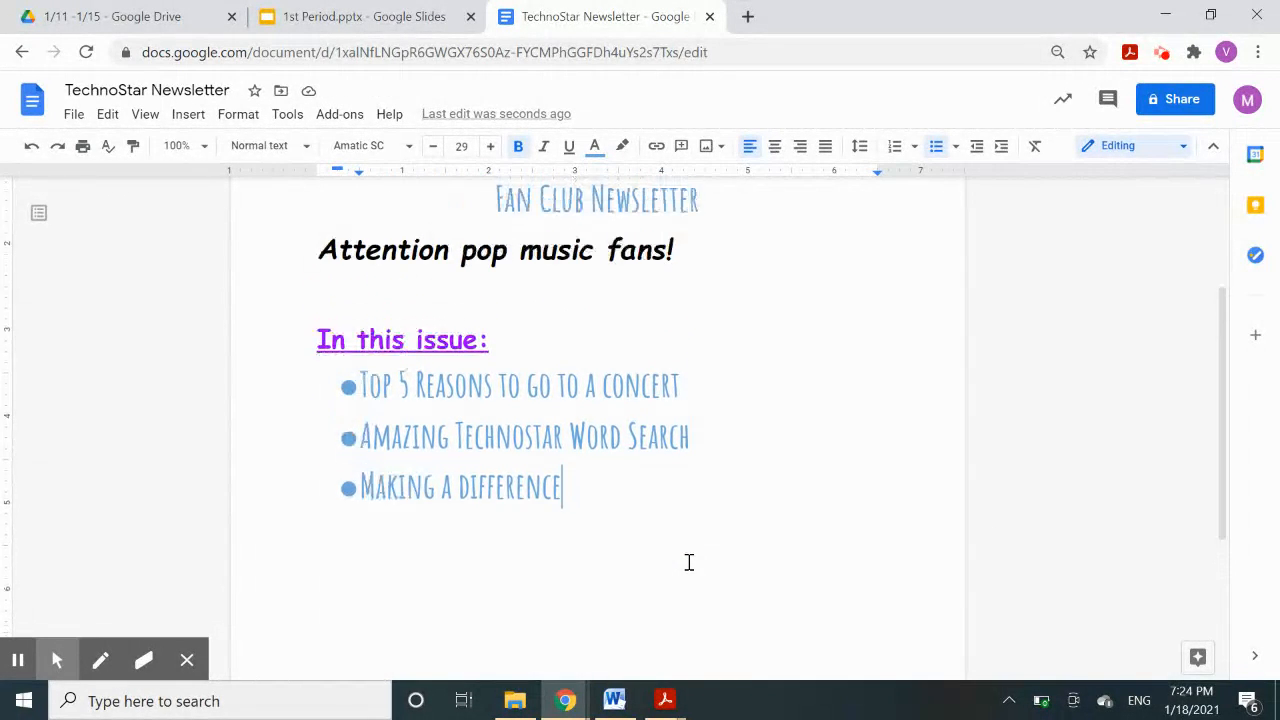
{"action": "key", "text": "Return"}
{"action": "key", "text": "BackSpace"}
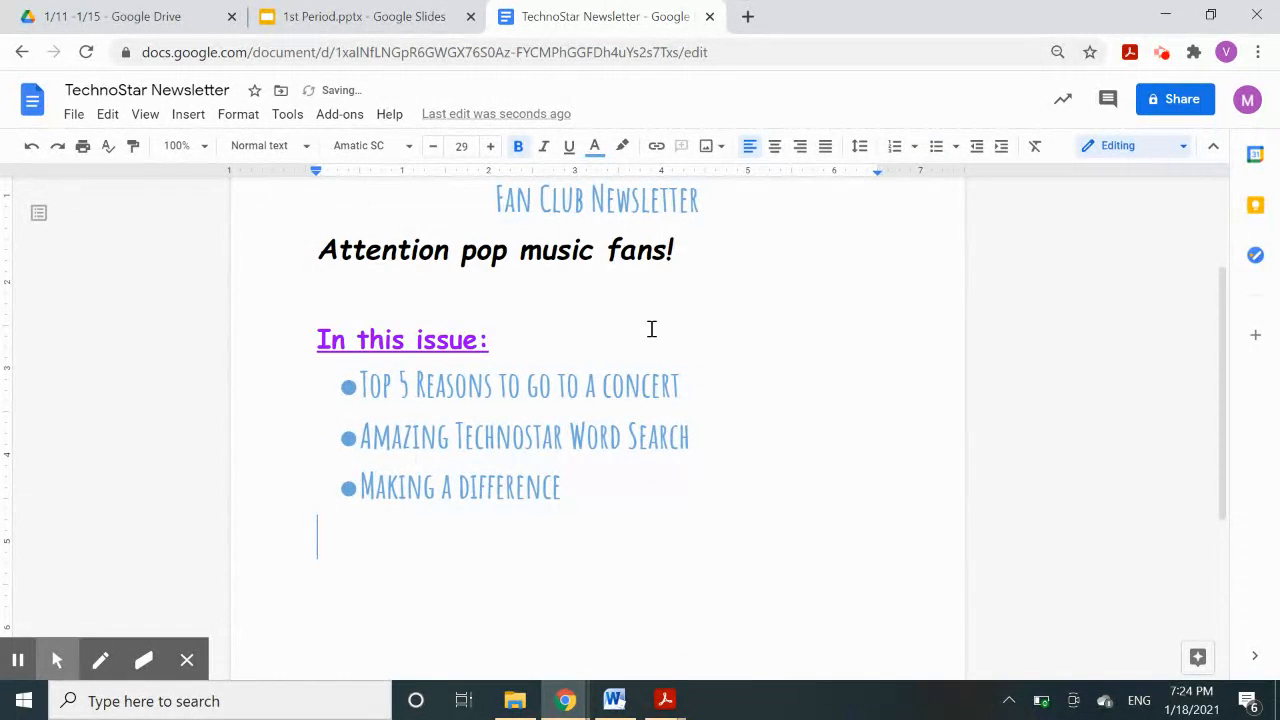
{"action": "scroll", "coordinate": [651, 330], "scroll_direction": "up", "scroll_amount": 1}
{"action": "scroll", "coordinate": [651, 330], "scroll_direction": "down", "scroll_amount": 1}
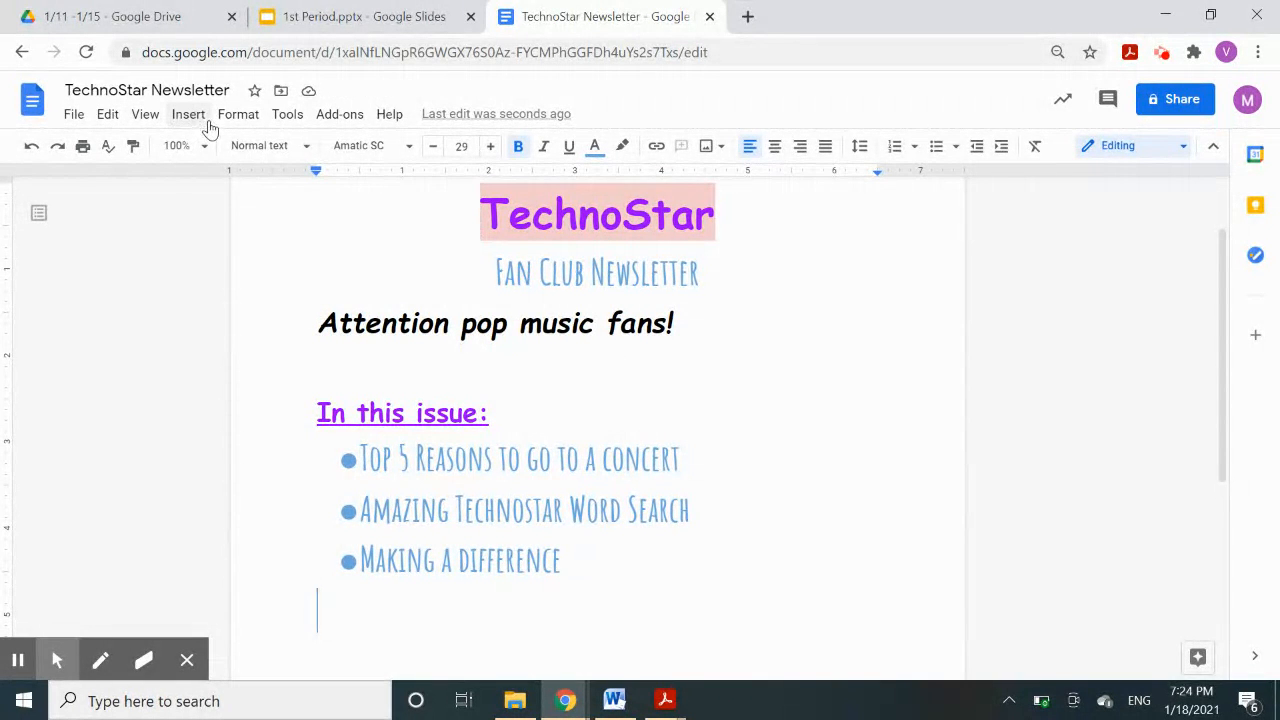
- Start inserting an image from the web and search for "dancing"
{"action": "left_click", "coordinate": [748, 17]}
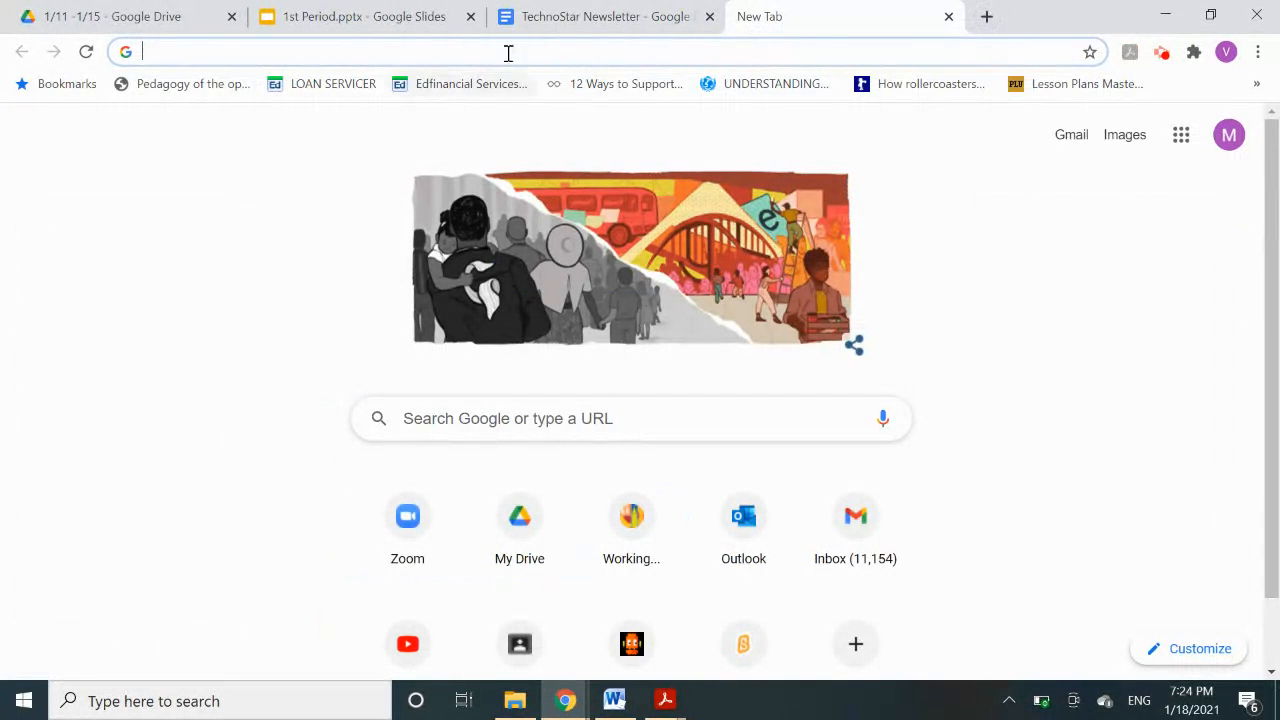
{"action": "left_click", "coordinate": [948, 17]}
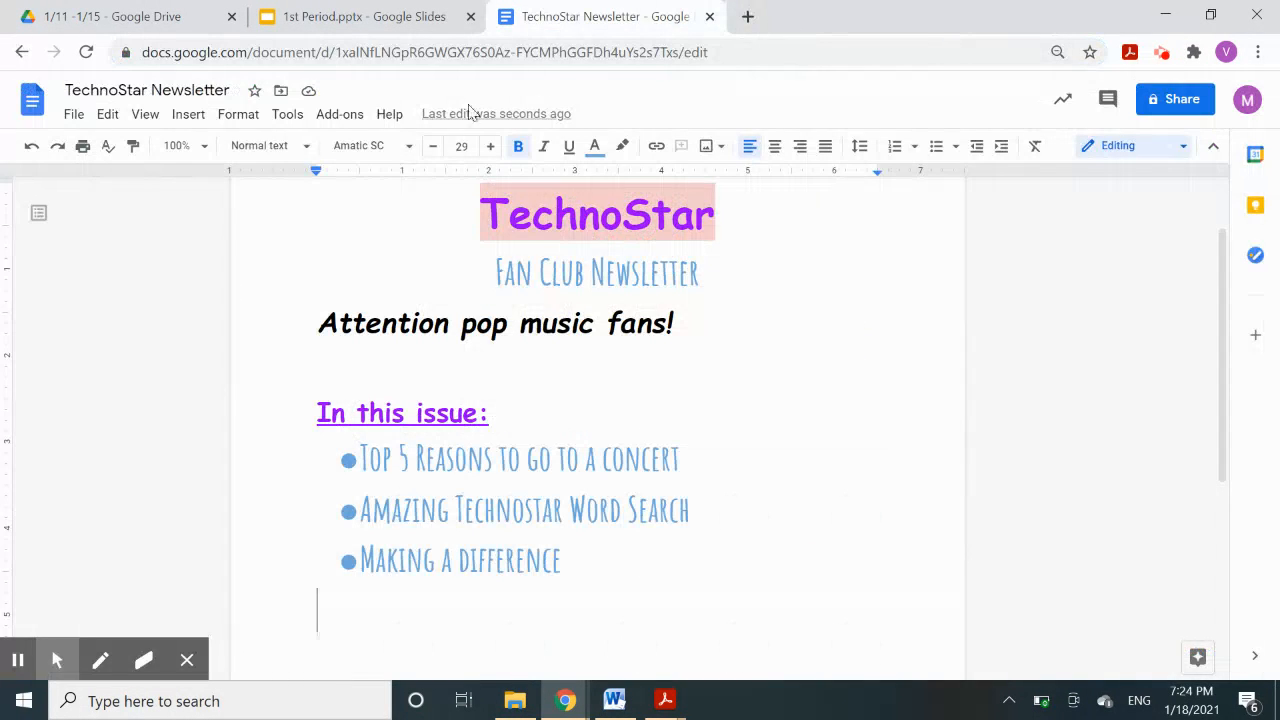
{"action": "left_click", "coordinate": [181, 116]}
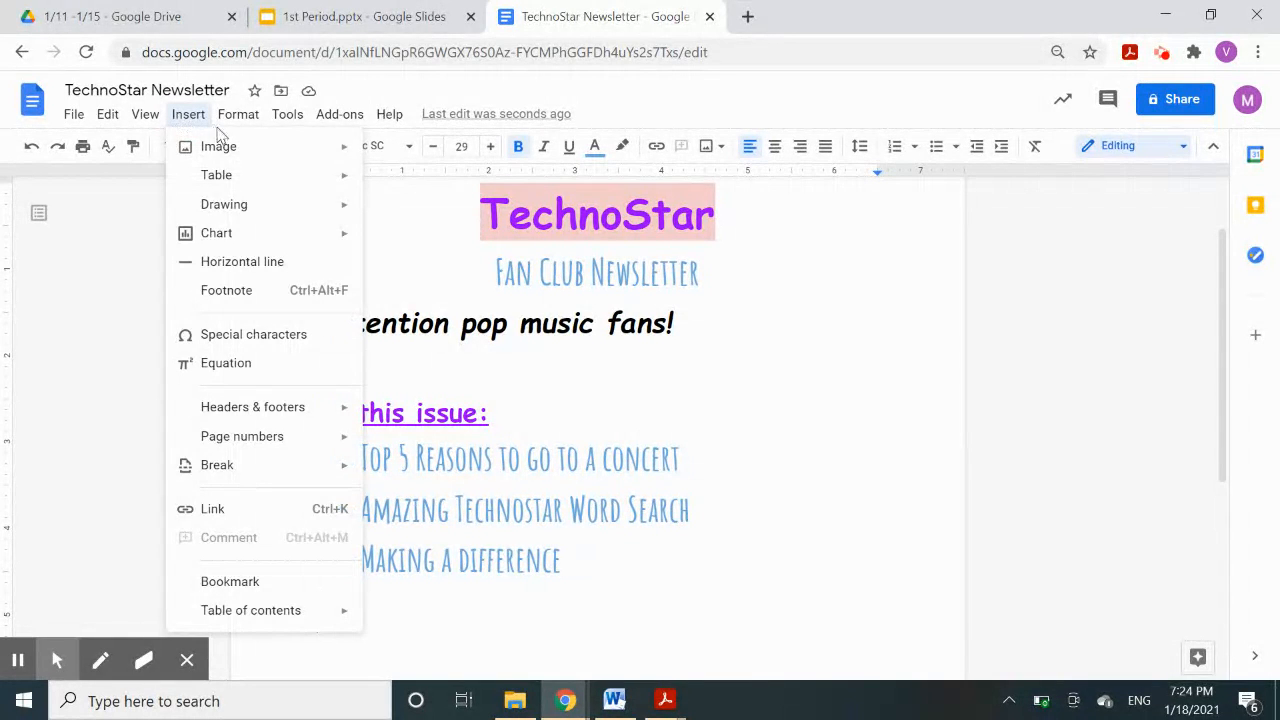
{"action": "mouse_move", "coordinate": [257, 152]}
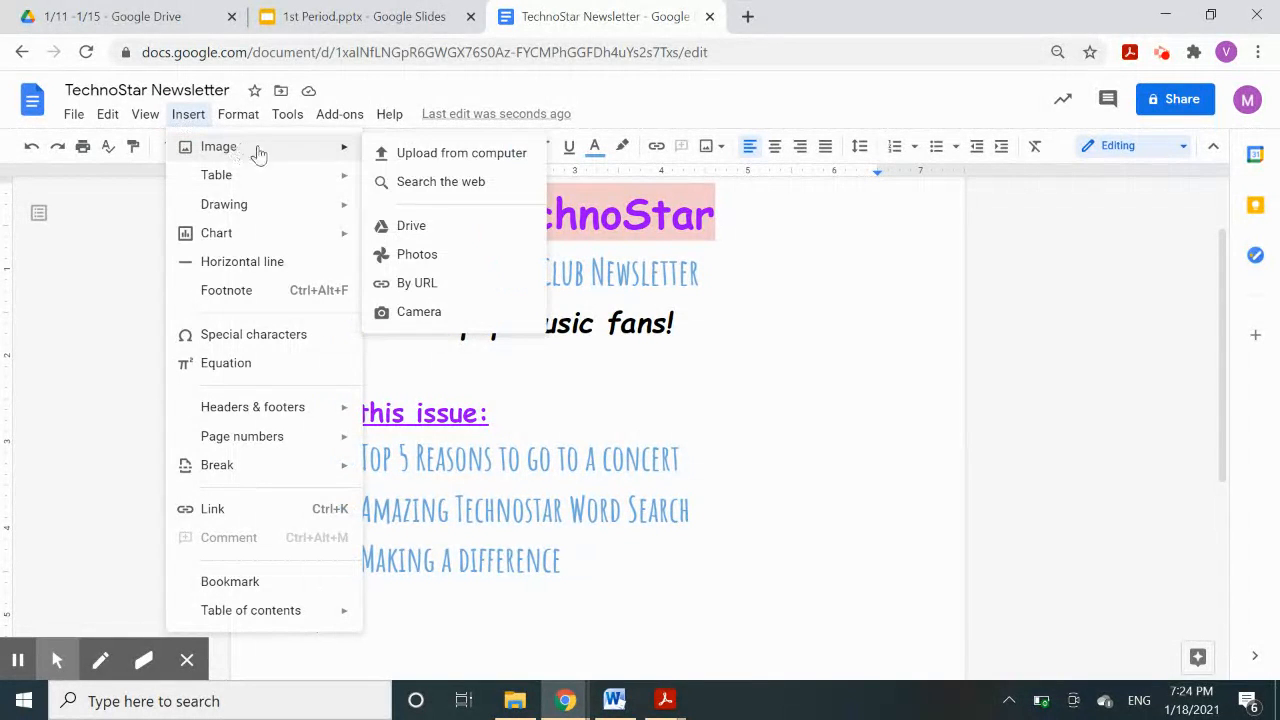
{"action": "left_click", "coordinate": [453, 189]}
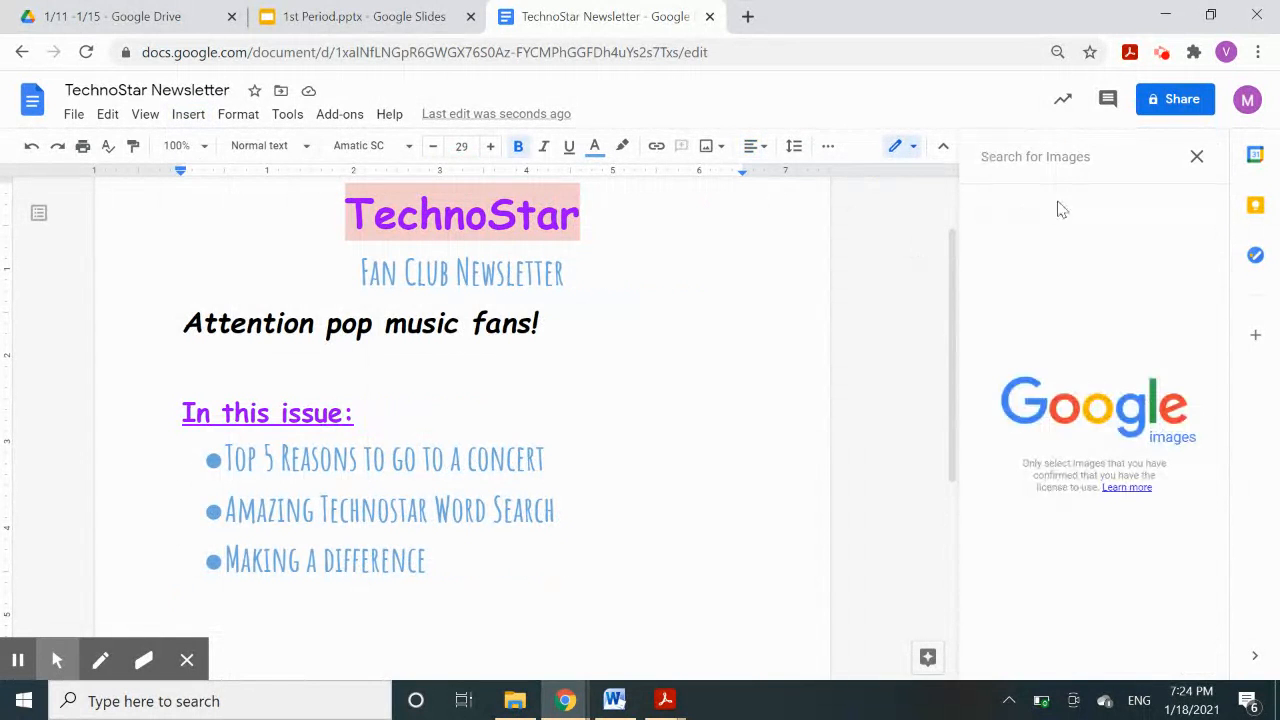
{"action": "type", "text": "m"}
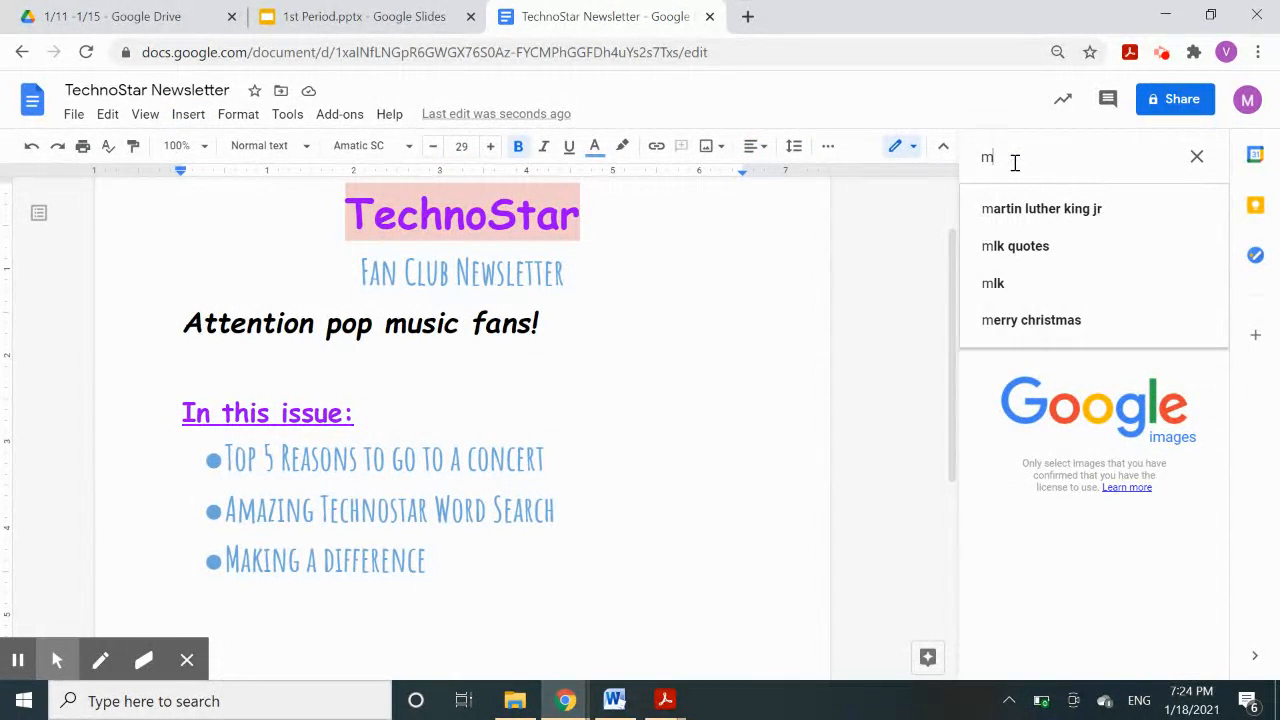
{"action": "key", "text": "BackSpace"}
{"action": "type", "text": "danc"}
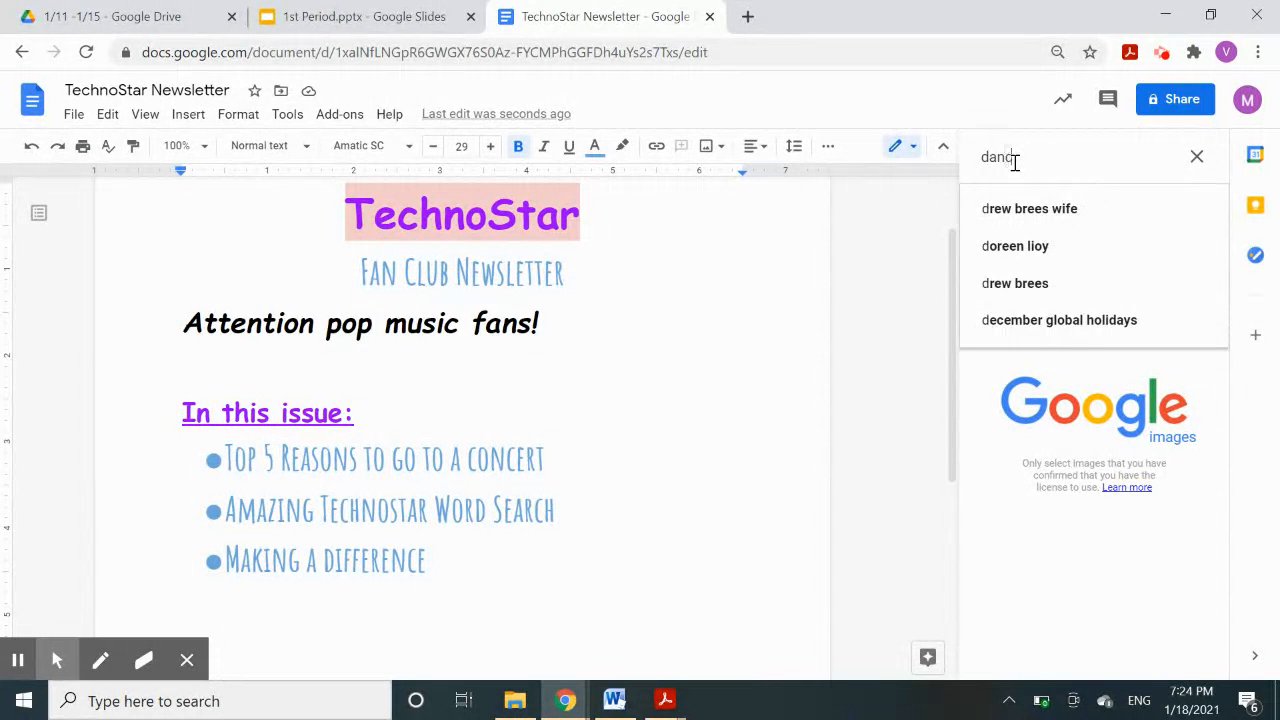
{"action": "type", "text": "ing"}
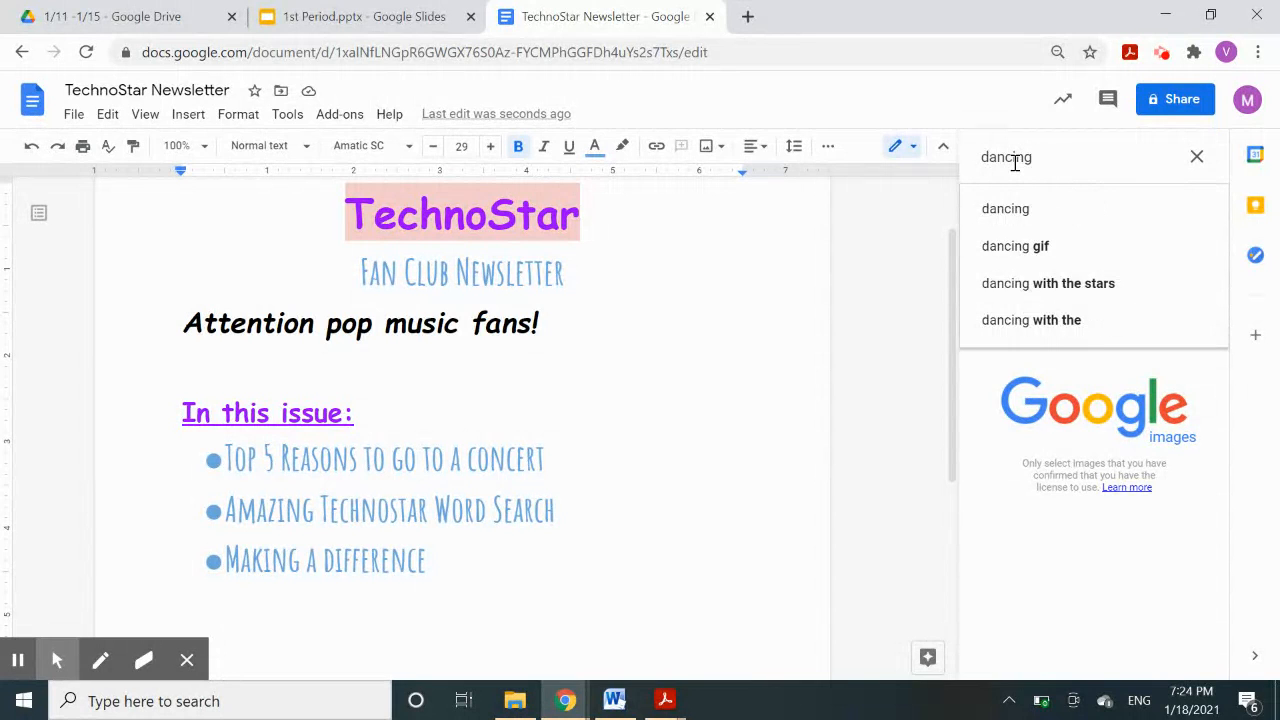
{"action": "key", "text": "Return"}
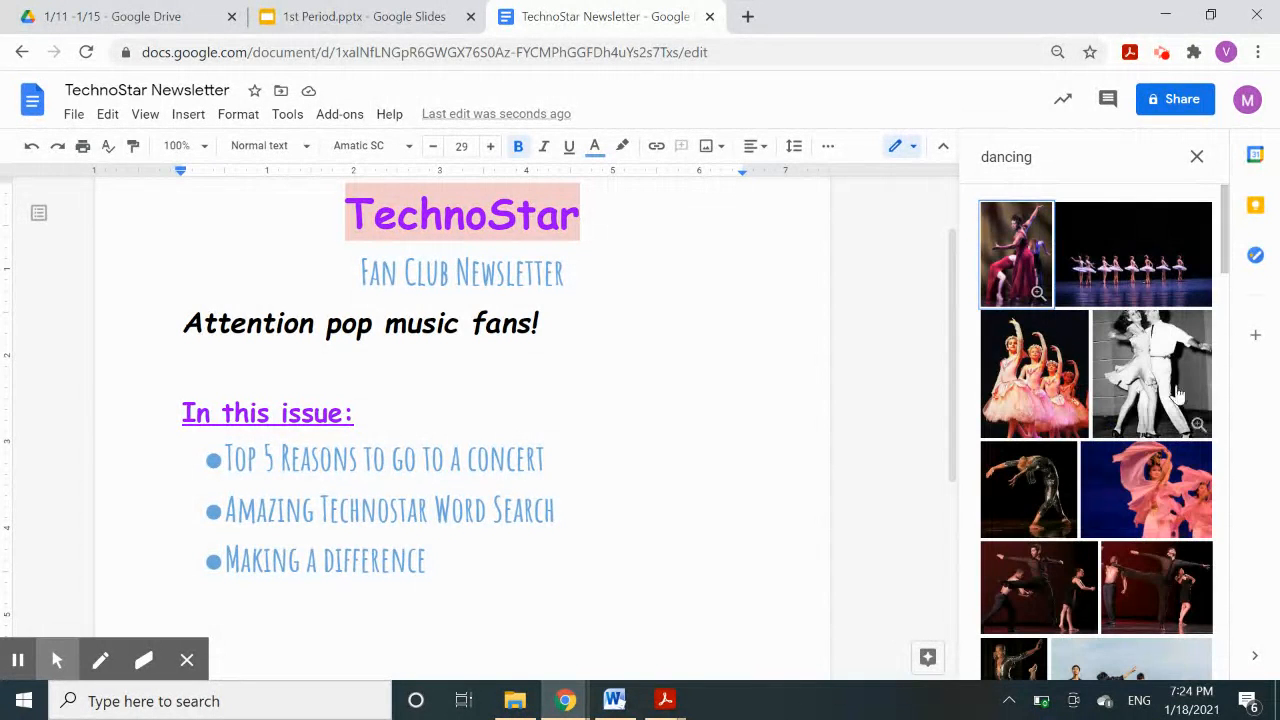
- Insert the photo of the row of ballet dancers on a dark stage below the bulleted list
{"action": "scroll", "coordinate": [1166, 418], "scroll_direction": "down", "scroll_amount": 5}
{"action": "scroll", "coordinate": [1166, 418], "scroll_direction": "down", "scroll_amount": 4}
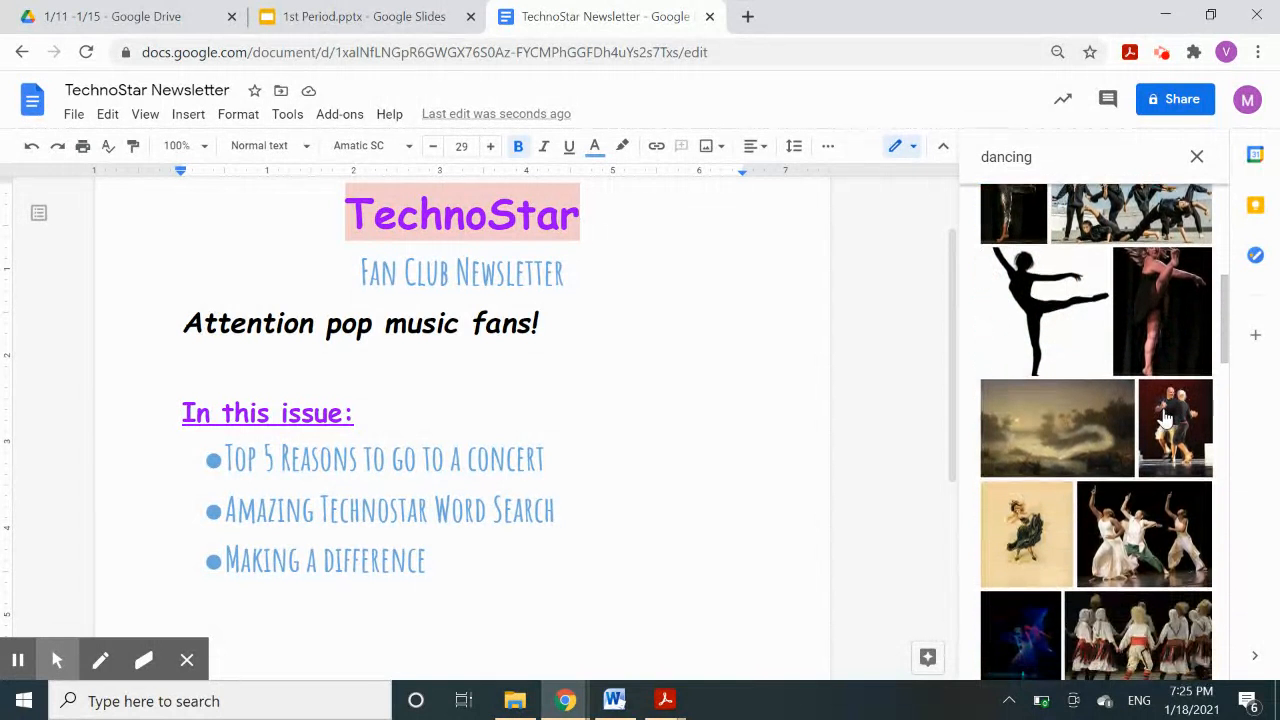
{"action": "scroll", "coordinate": [1166, 418], "scroll_direction": "down", "scroll_amount": 4}
{"action": "scroll", "coordinate": [1166, 418], "scroll_direction": "up", "scroll_amount": 10}
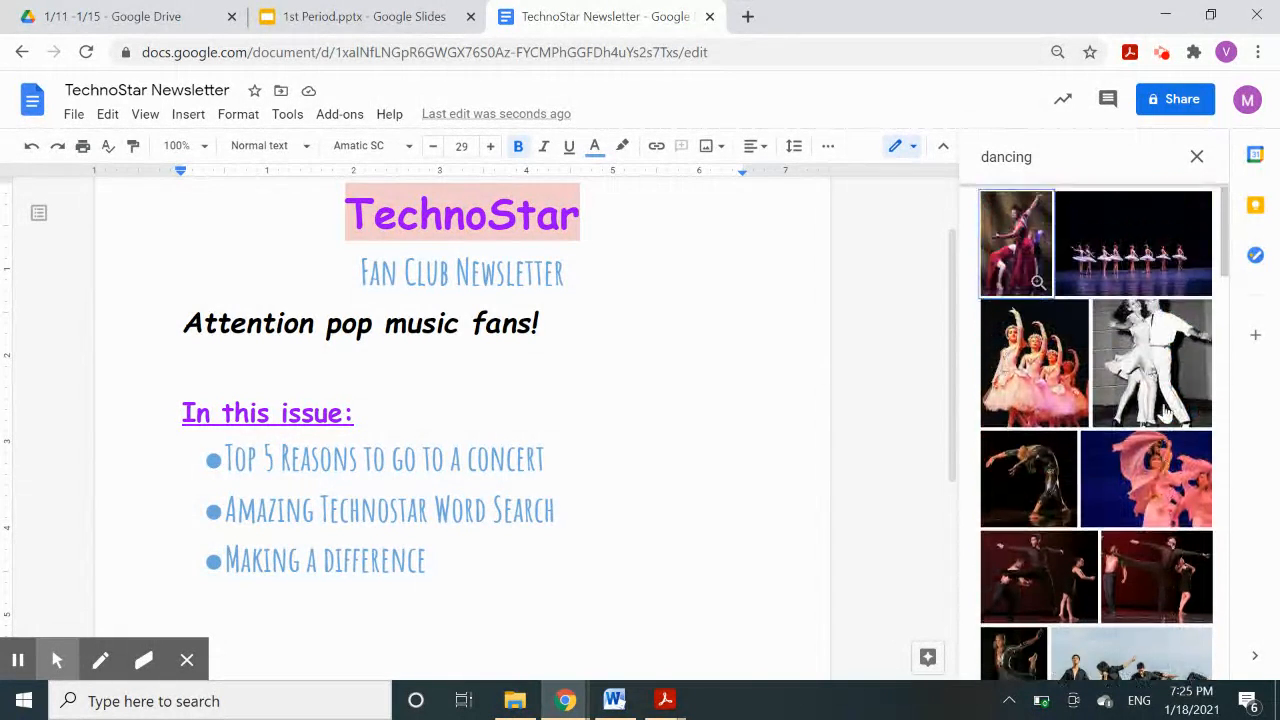
{"action": "left_click", "coordinate": [1170, 268]}
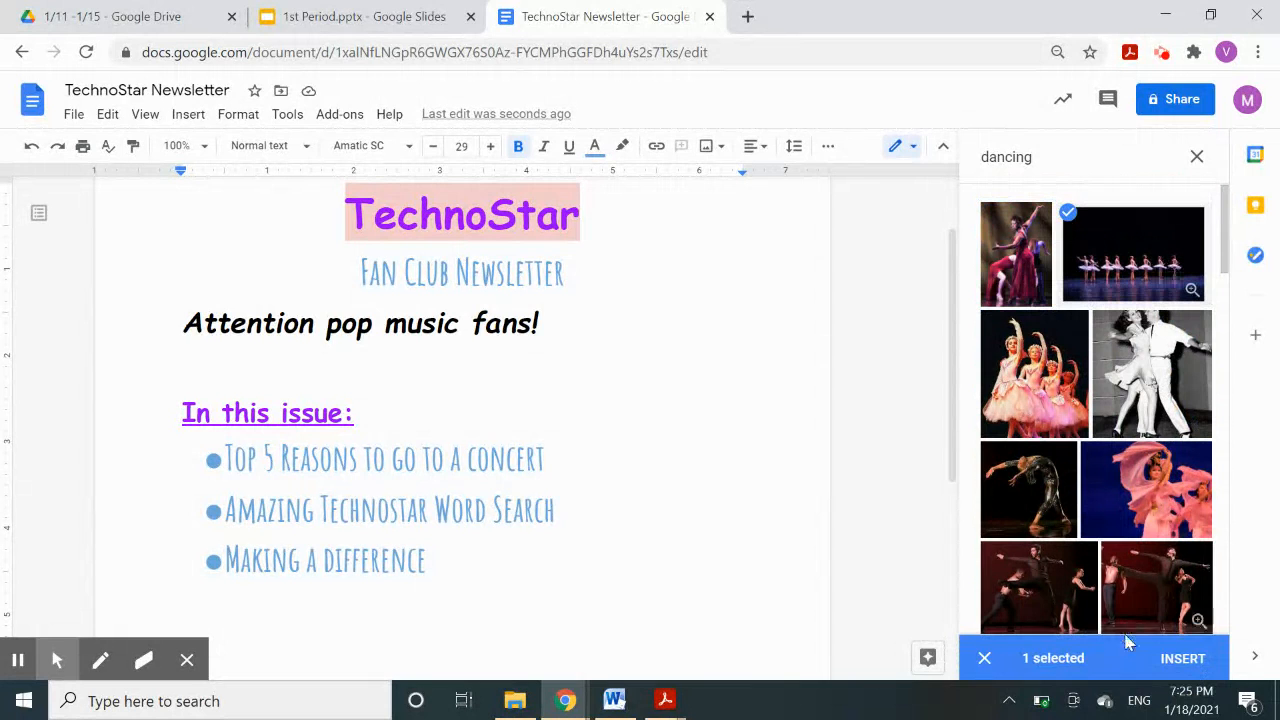
{"action": "left_click", "coordinate": [1182, 664]}
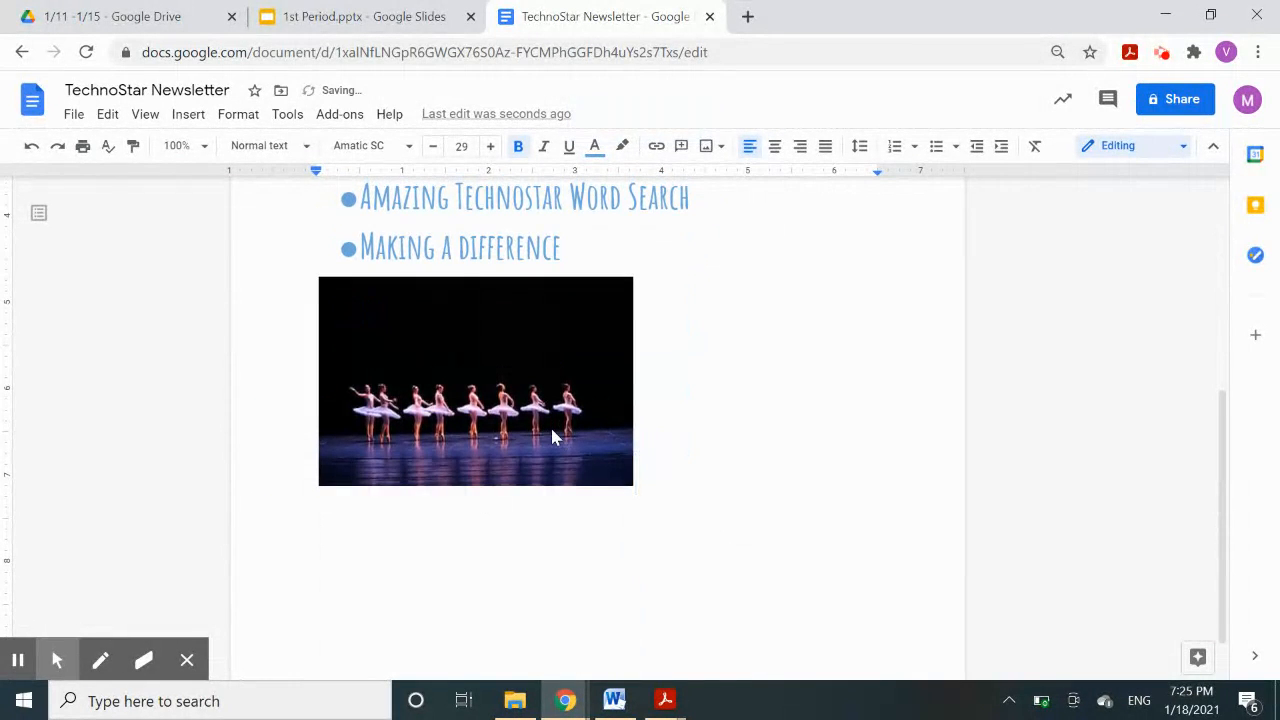
- Set the ballet photo's text wrapping style to Wrap text
{"action": "left_click", "coordinate": [551, 426]}
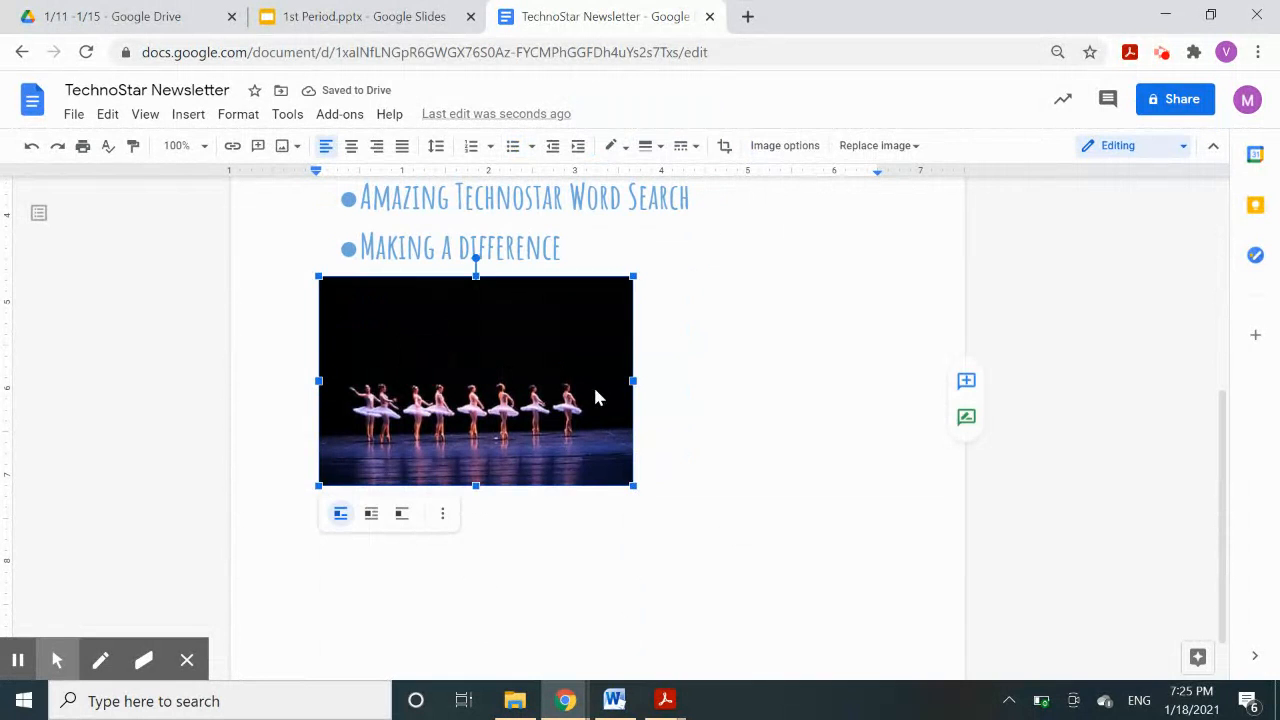
{"action": "left_click", "coordinate": [794, 353]}
{"action": "left_click", "coordinate": [535, 366]}
{"action": "left_click", "coordinate": [806, 146]}
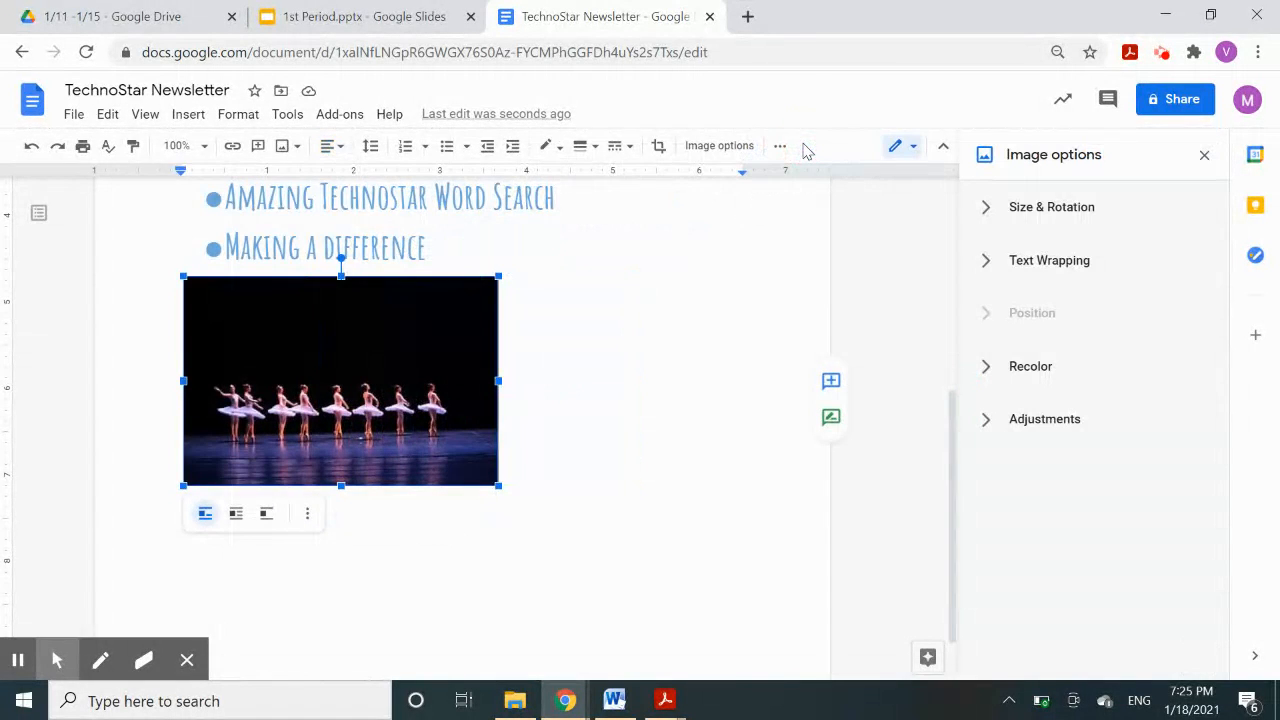
{"action": "left_click", "coordinate": [1041, 275]}
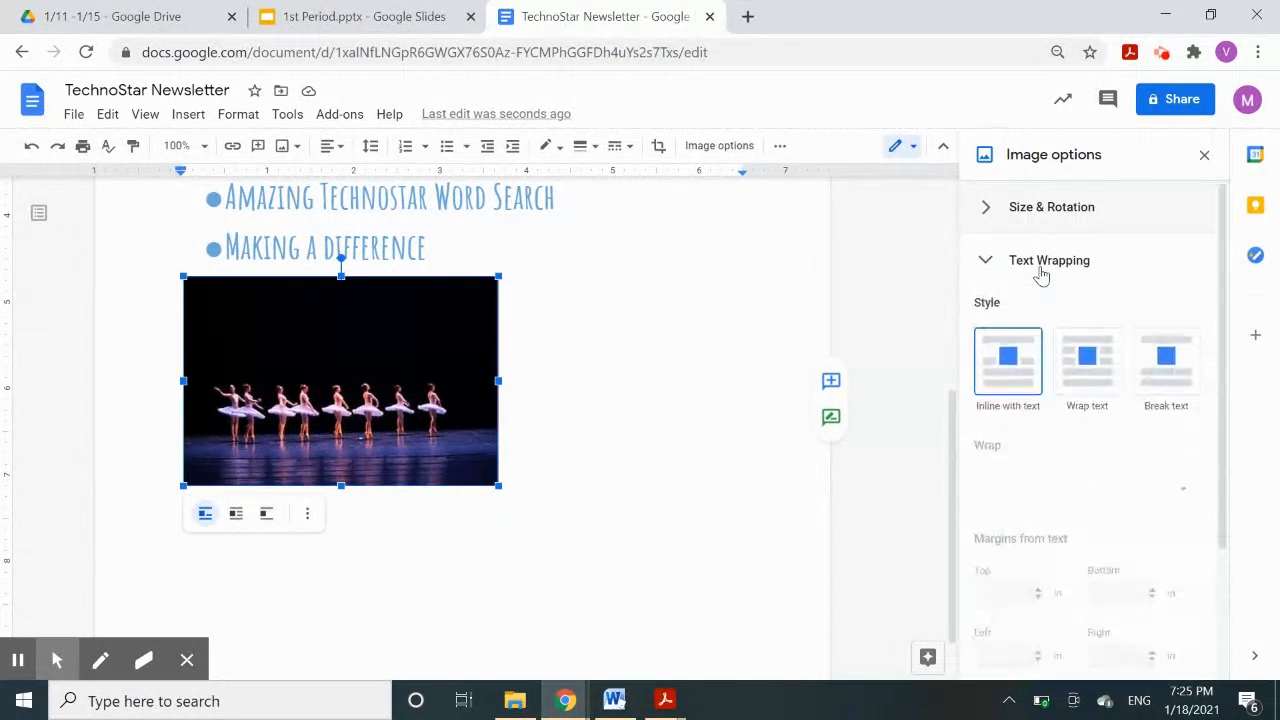
{"action": "left_click", "coordinate": [1085, 386]}
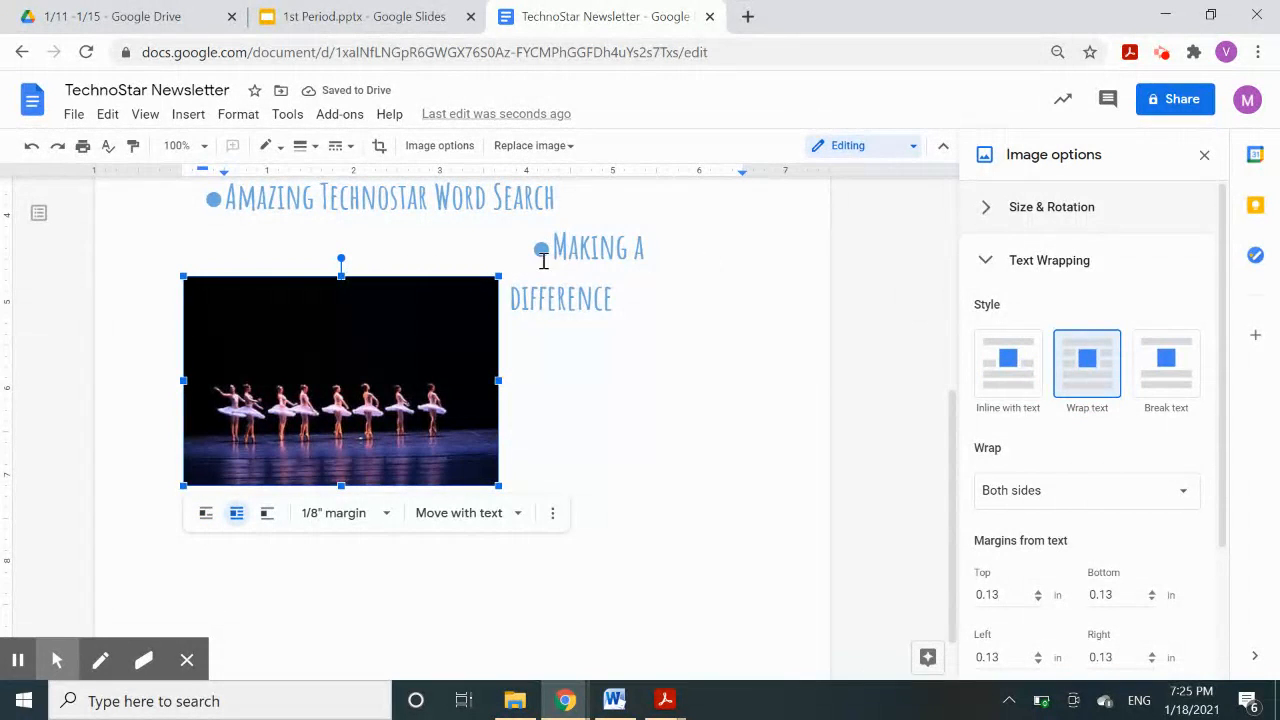
- Set the ballet photo's position to Fix position on page
{"action": "scroll", "coordinate": [619, 461], "scroll_direction": "up", "scroll_amount": 2}
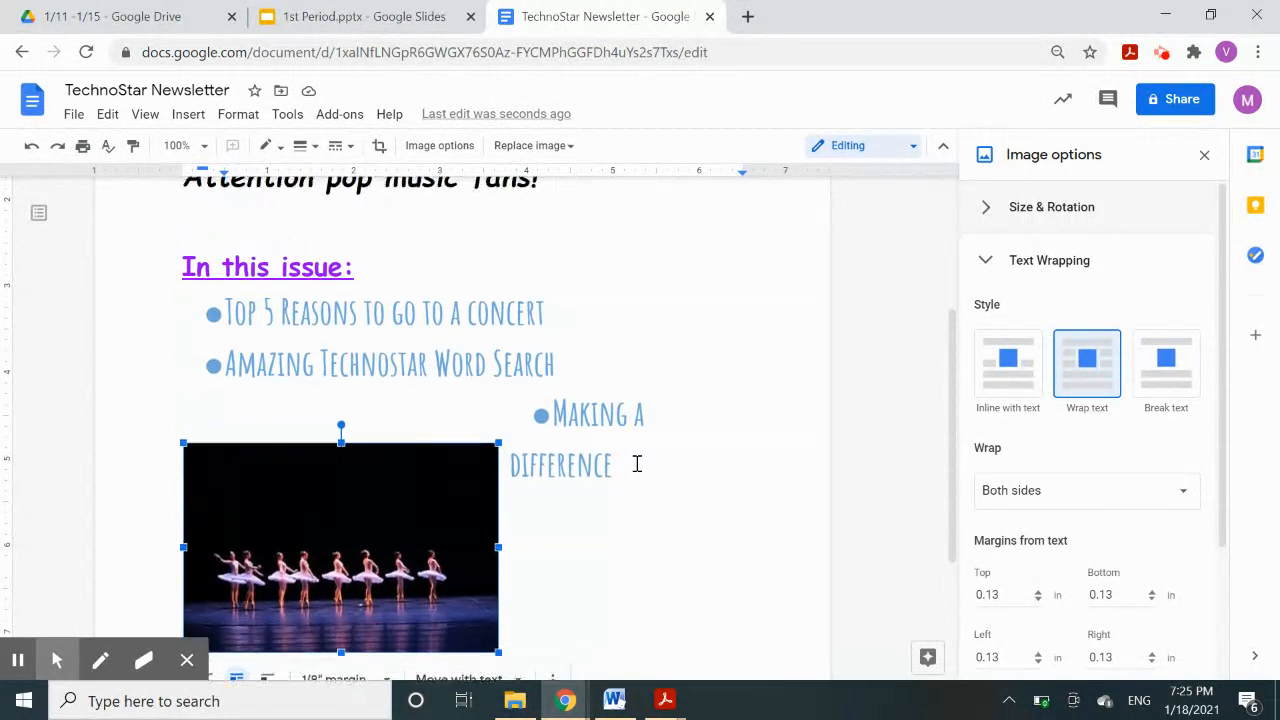
{"action": "scroll", "coordinate": [634, 463], "scroll_direction": "down", "scroll_amount": 3}
{"action": "scroll", "coordinate": [1026, 511], "scroll_direction": "down", "scroll_amount": 2}
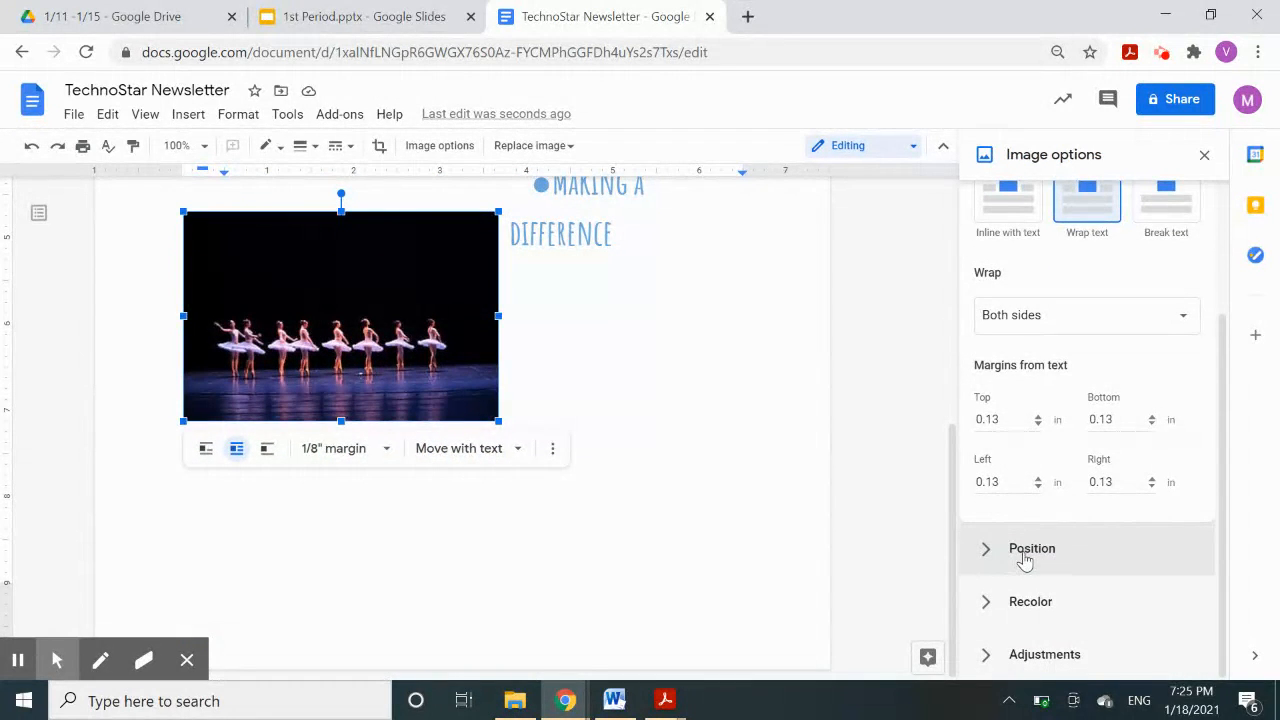
{"action": "left_click", "coordinate": [1025, 552]}
{"action": "scroll", "coordinate": [1060, 565], "scroll_direction": "down", "scroll_amount": 1}
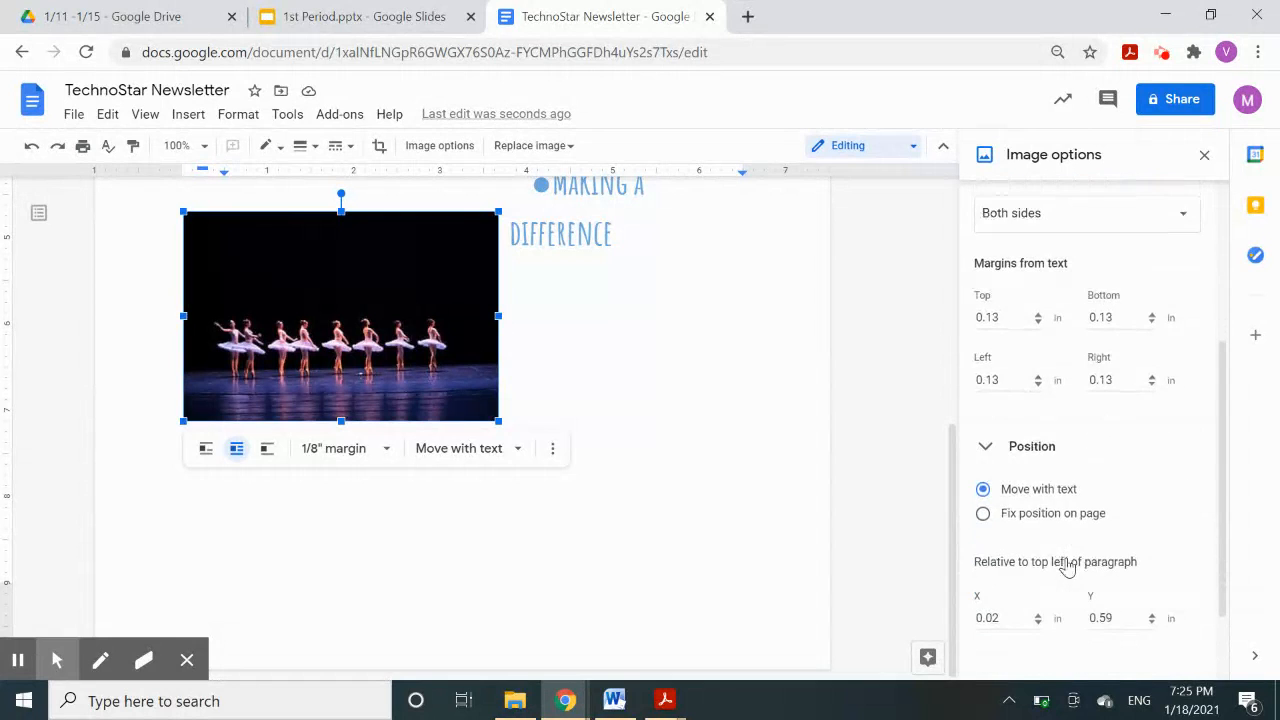
{"action": "left_click", "coordinate": [984, 515]}
- Move the ballet photo just below the bulleted list, about 2.4 in across and 5.8 in down from the page's top-left corner
{"action": "left_click_drag", "start_coordinate": [376, 319], "coordinate": [490, 358]}
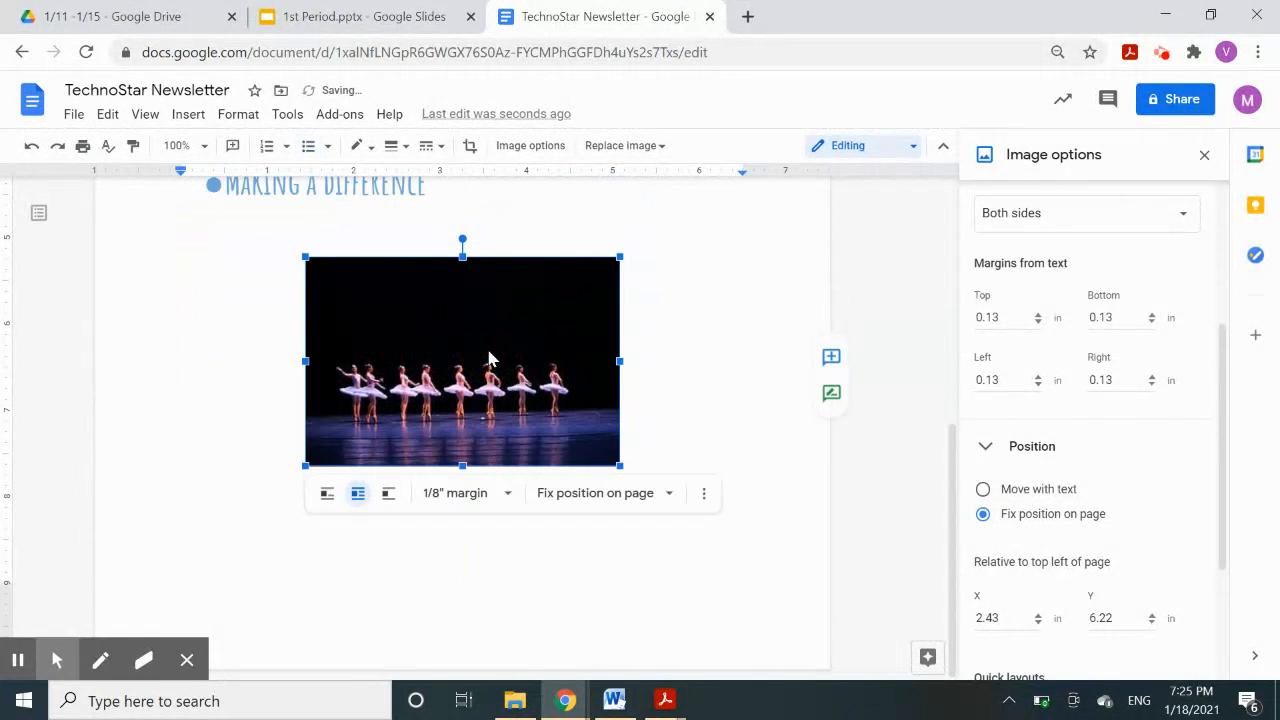
{"action": "scroll", "coordinate": [490, 355], "scroll_direction": "up", "scroll_amount": 3}
{"action": "left_click_drag", "start_coordinate": [556, 495], "coordinate": [474, 383]}
{"action": "left_click_drag", "start_coordinate": [506, 323], "coordinate": [512, 490]}
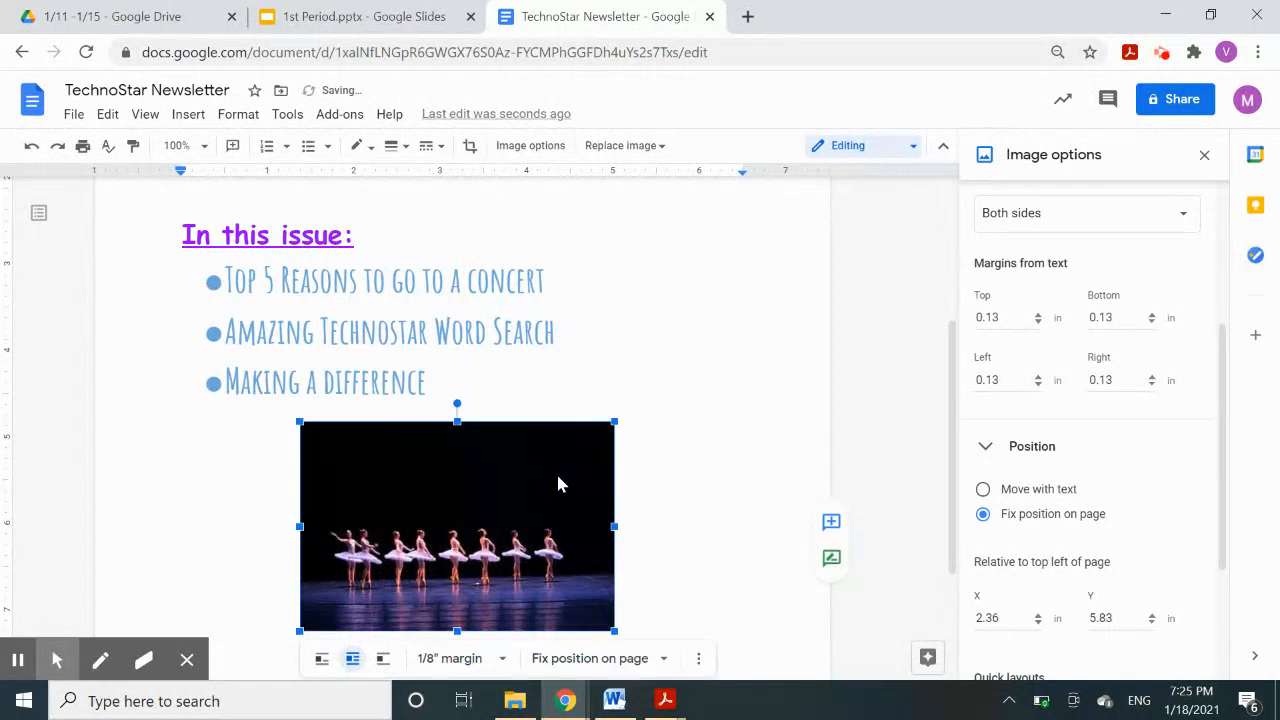
- Enlarge the ballet photo to about 4.3 in wide, close its image options, and shift it slightly left
{"action": "left_click_drag", "start_coordinate": [614, 631], "coordinate": [673, 672]}
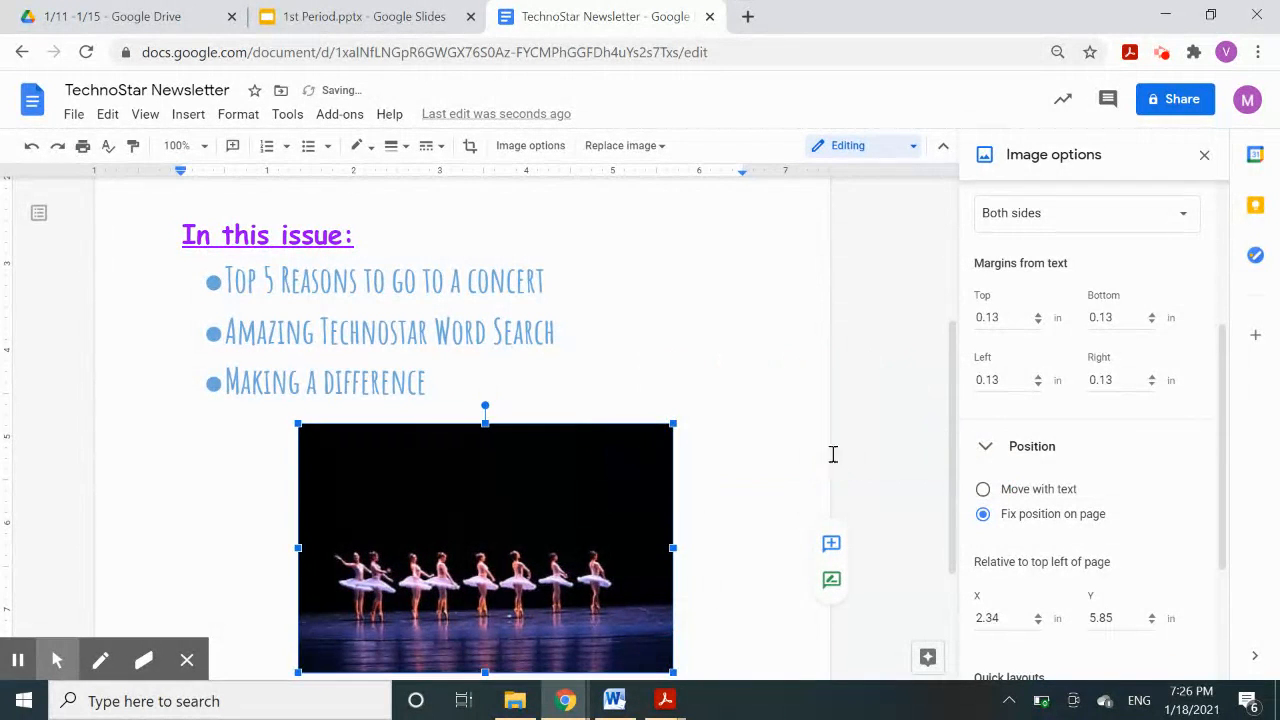
{"action": "left_click", "coordinate": [1204, 156]}
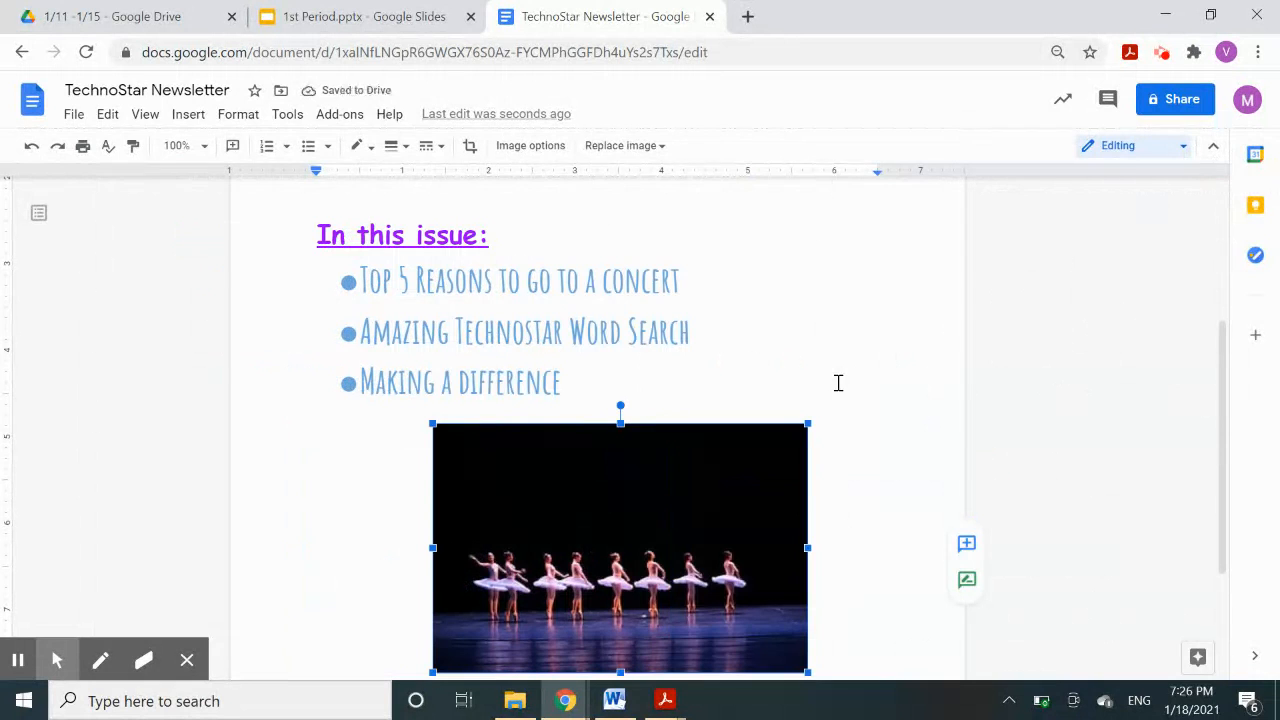
{"action": "scroll", "coordinate": [838, 383], "scroll_direction": "up", "scroll_amount": 3}
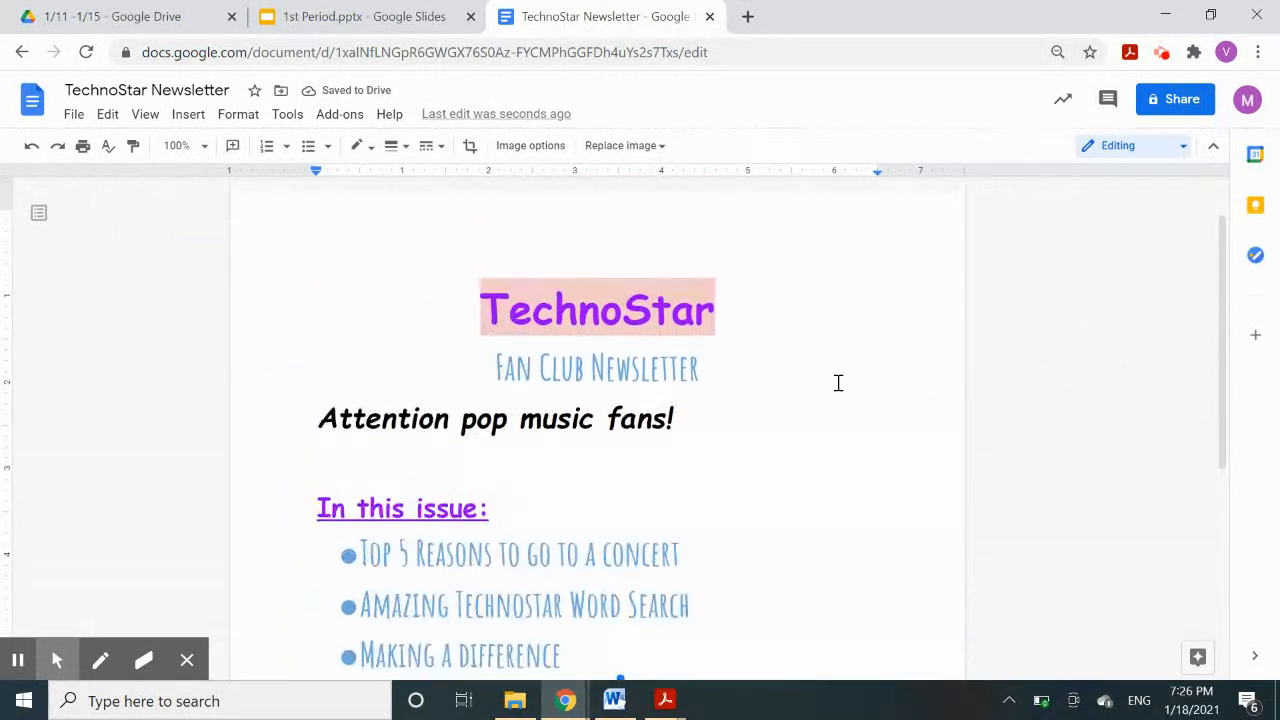
{"action": "scroll", "coordinate": [838, 383], "scroll_direction": "down", "scroll_amount": 3}
{"action": "left_click_drag", "start_coordinate": [686, 510], "coordinate": [660, 512]}
{"action": "scroll", "coordinate": [1120, 491], "scroll_direction": "down", "scroll_amount": 2}
{"action": "left_click", "coordinate": [1120, 488]}
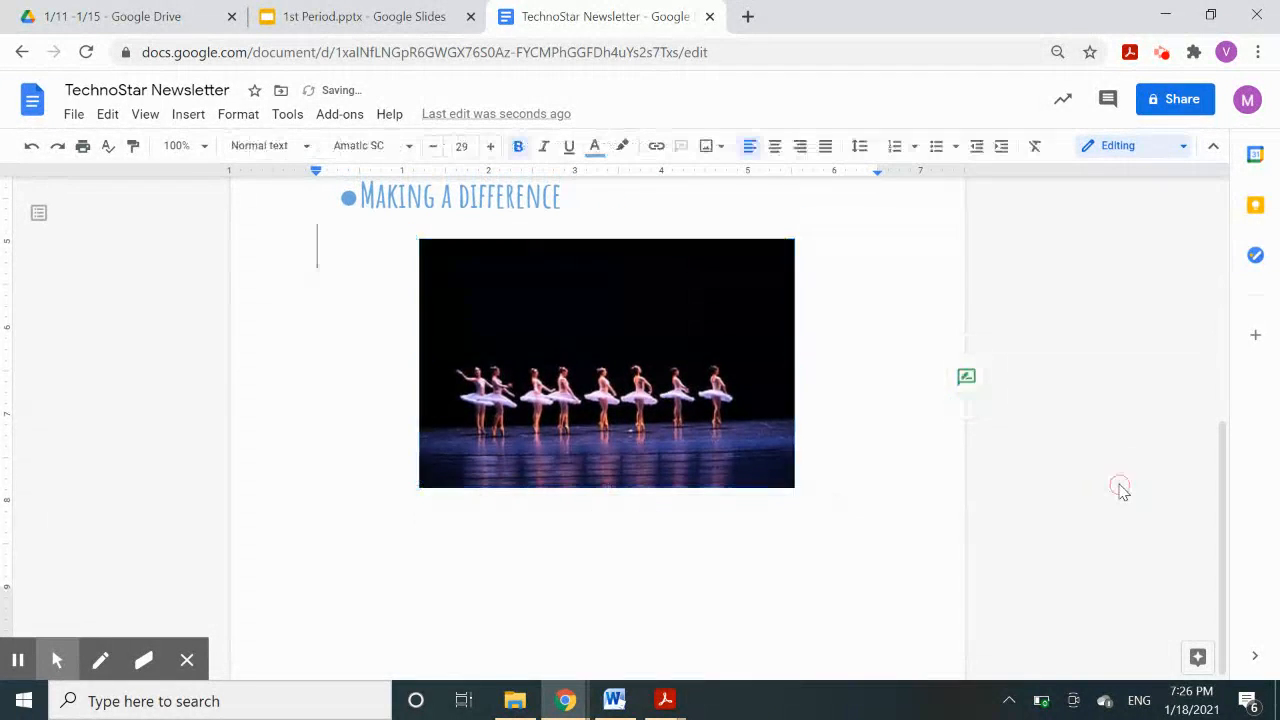
- Review the newsletter page's layout from the TechnoStar title down to the ballet photo
{"action": "scroll", "coordinate": [1120, 490], "scroll_direction": "up", "scroll_amount": 3}
{"action": "scroll", "coordinate": [1120, 491], "scroll_direction": "up", "scroll_amount": 2}
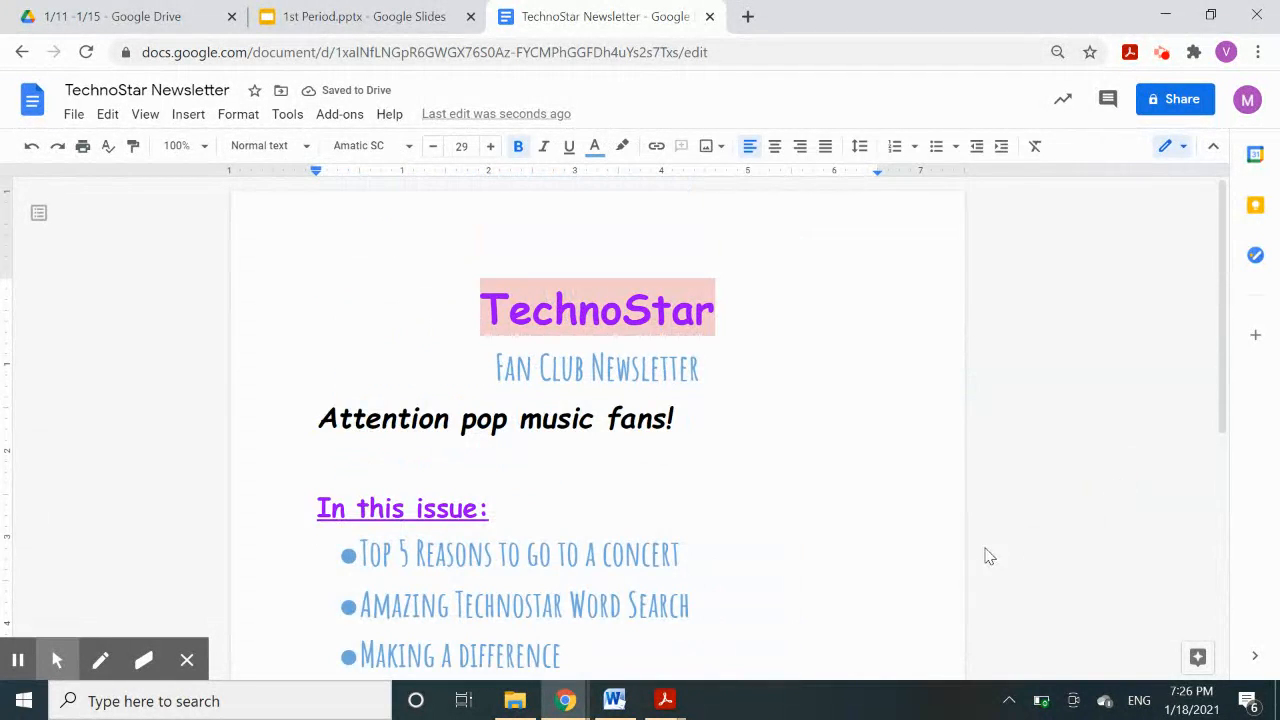
{"action": "scroll", "coordinate": [1014, 557], "scroll_direction": "down", "scroll_amount": 5}
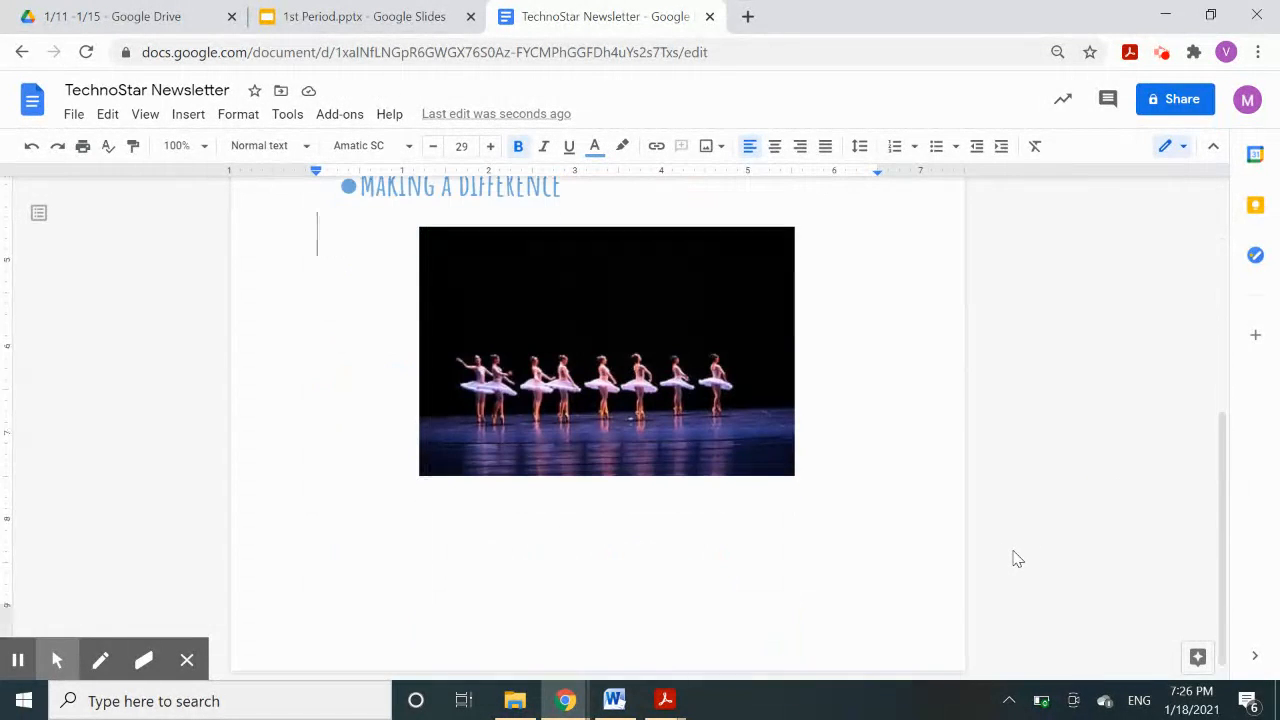
{"action": "scroll", "coordinate": [1013, 558], "scroll_direction": "up", "scroll_amount": 3}
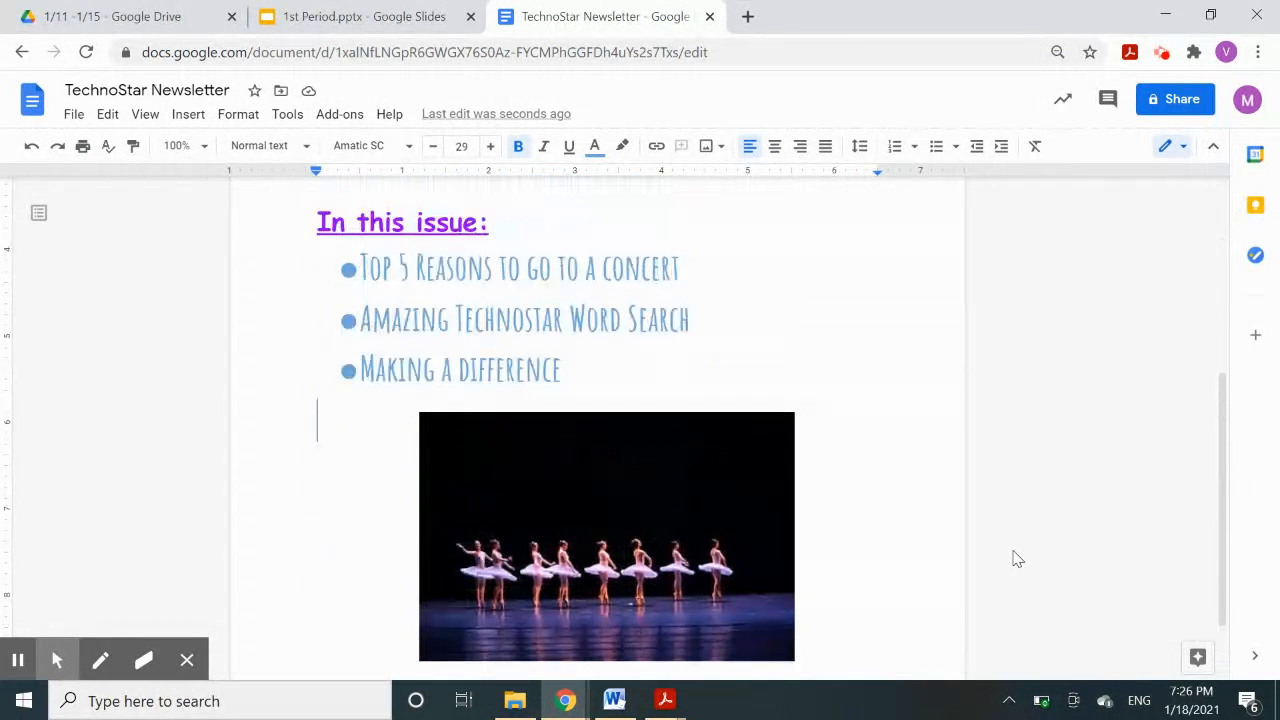
{"action": "scroll", "coordinate": [1013, 558], "scroll_direction": "up", "scroll_amount": 3}
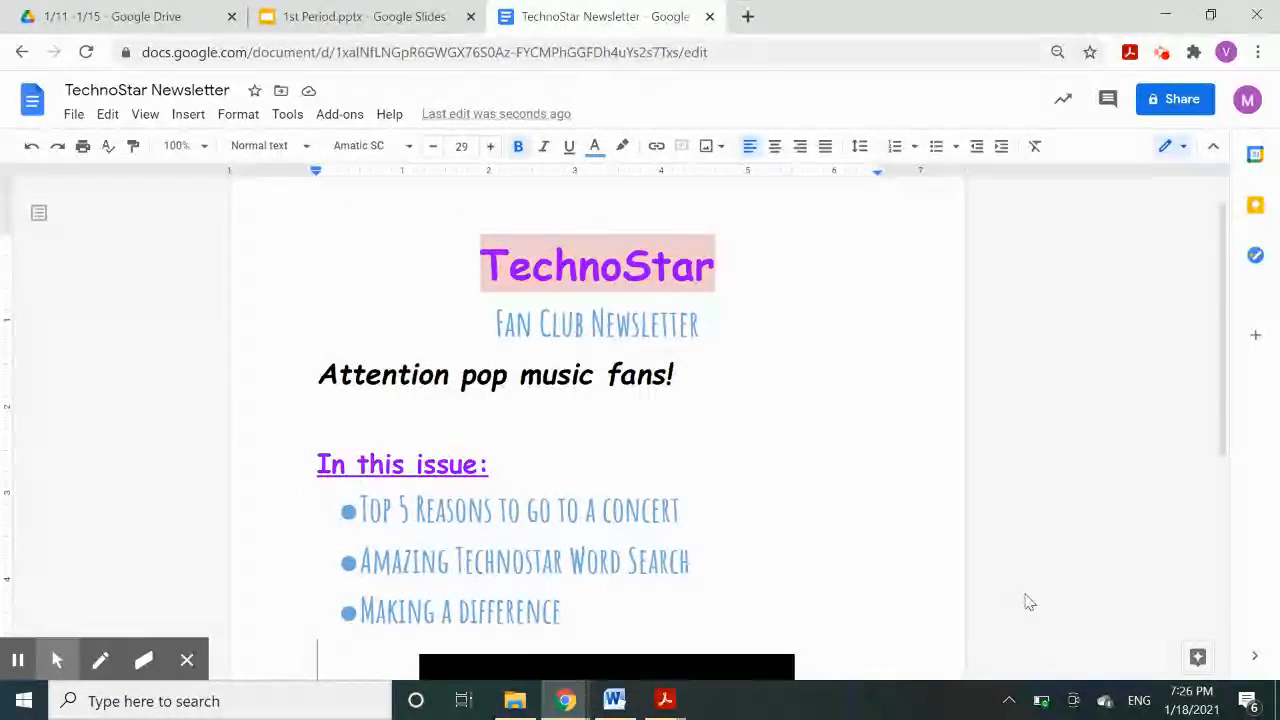
{"action": "scroll", "coordinate": [1031, 597], "scroll_direction": "down", "scroll_amount": 3}
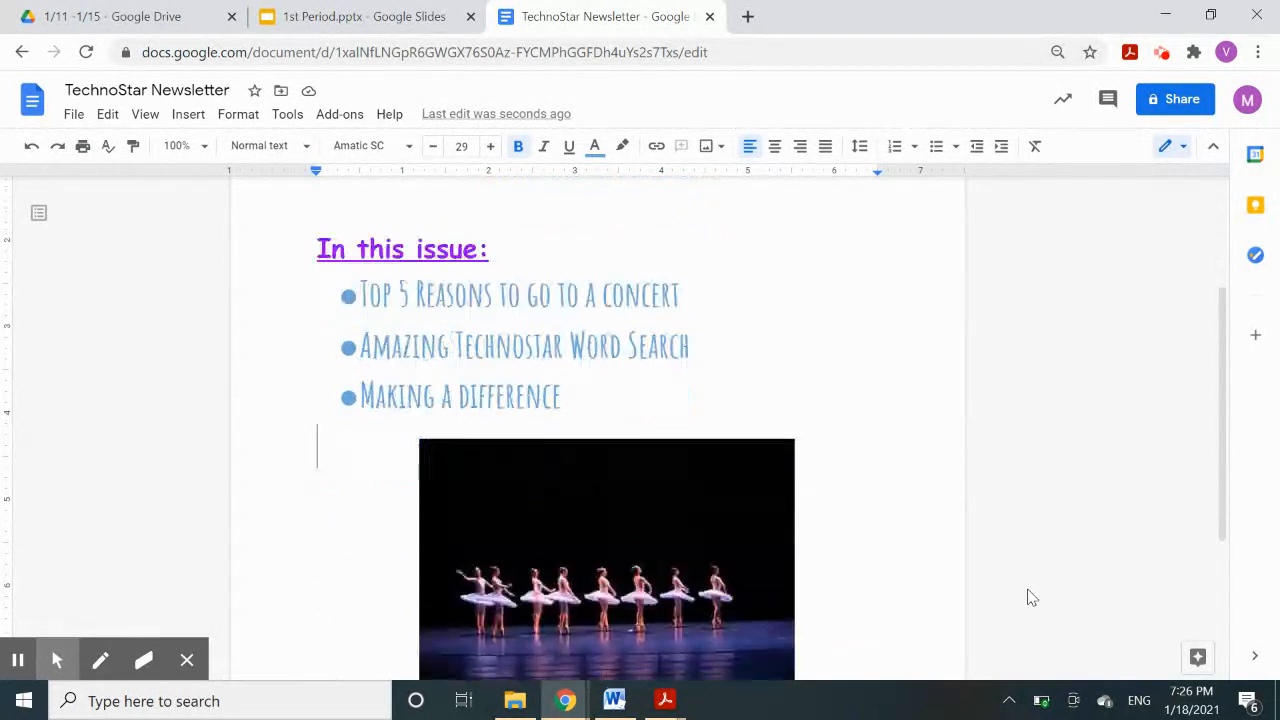
{"action": "scroll", "coordinate": [1031, 598], "scroll_direction": "down", "scroll_amount": 3}
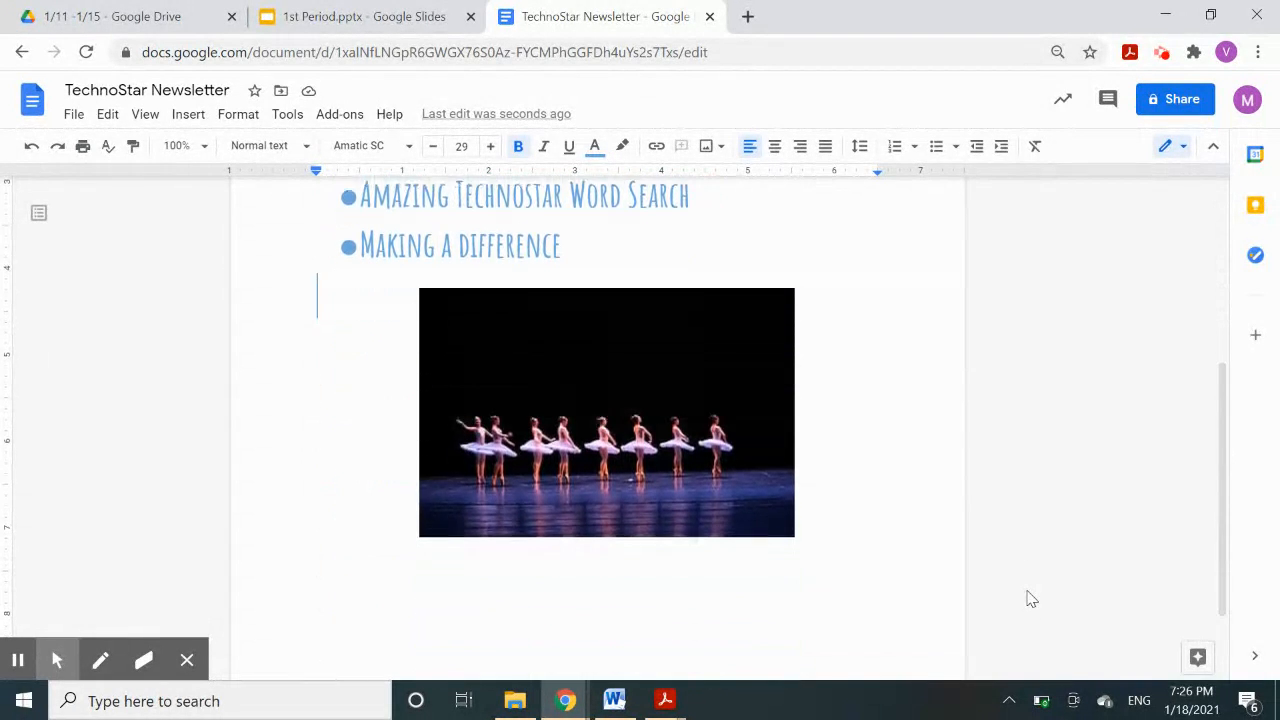
{"action": "scroll", "coordinate": [1031, 598], "scroll_direction": "up", "scroll_amount": 3}
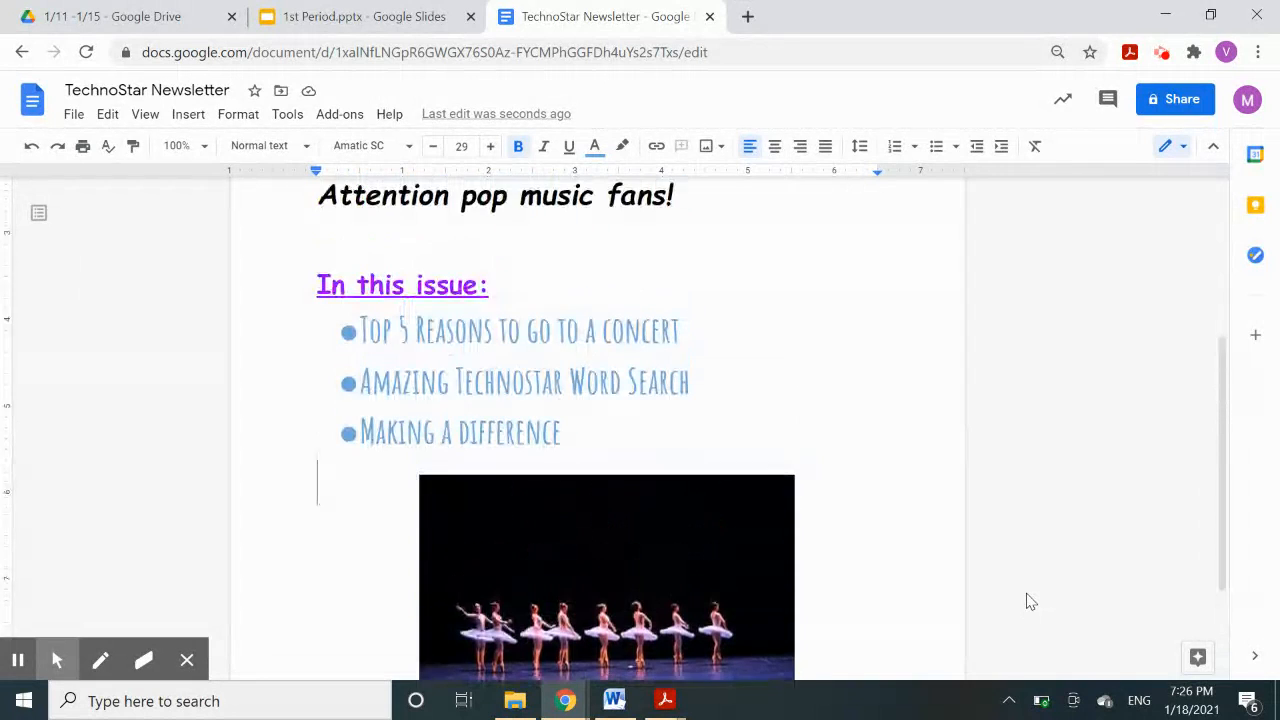